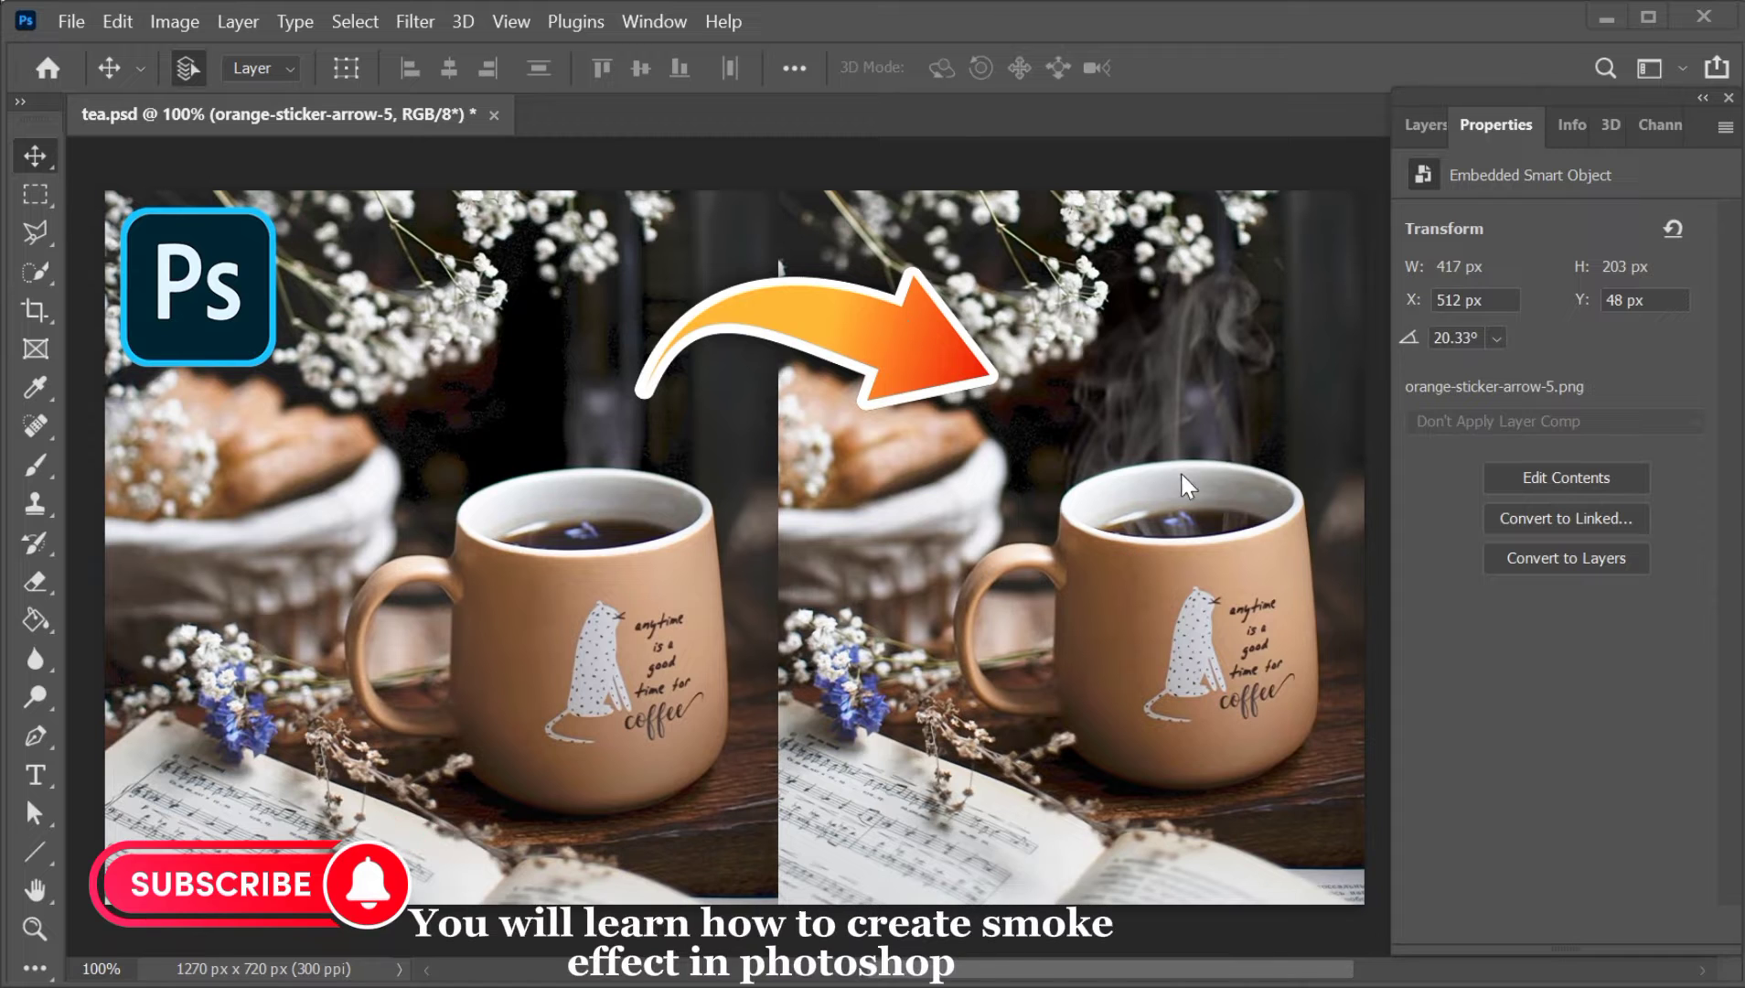
Create a new document named 'Tea Cup', 1100 × 720 px at 300 Pixels/Inch
click(71, 21)
click(83, 55)
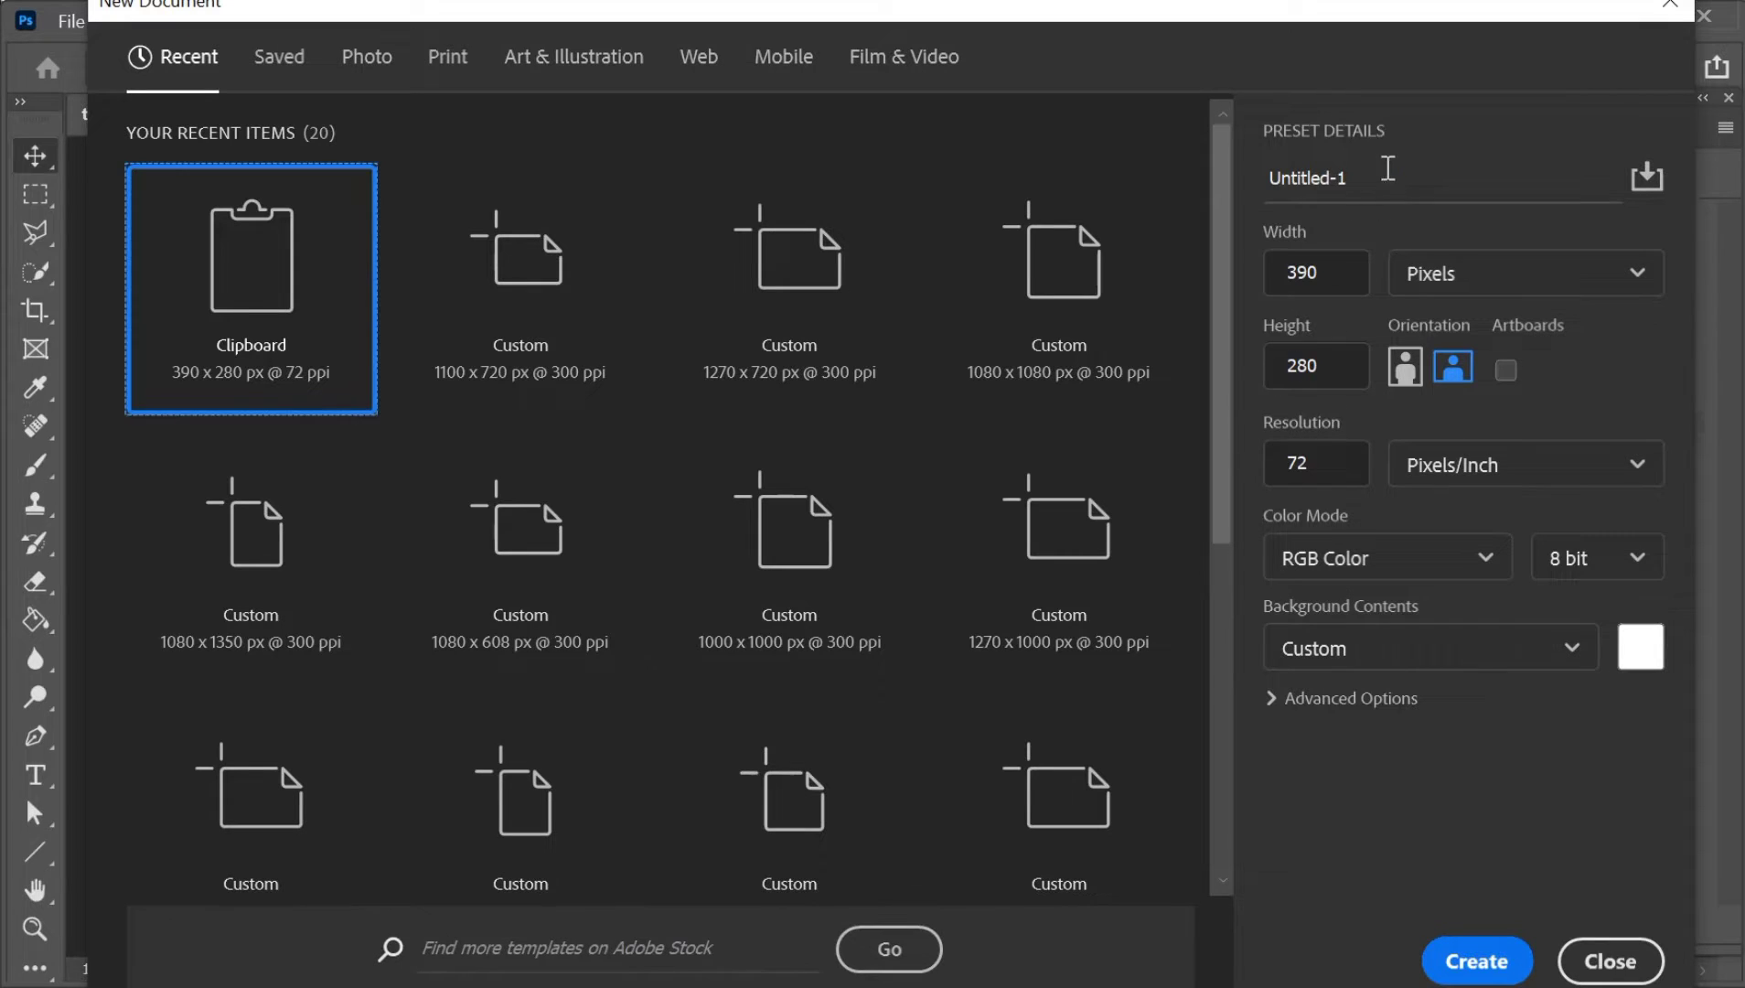
drag(1350, 178, 1276, 180)
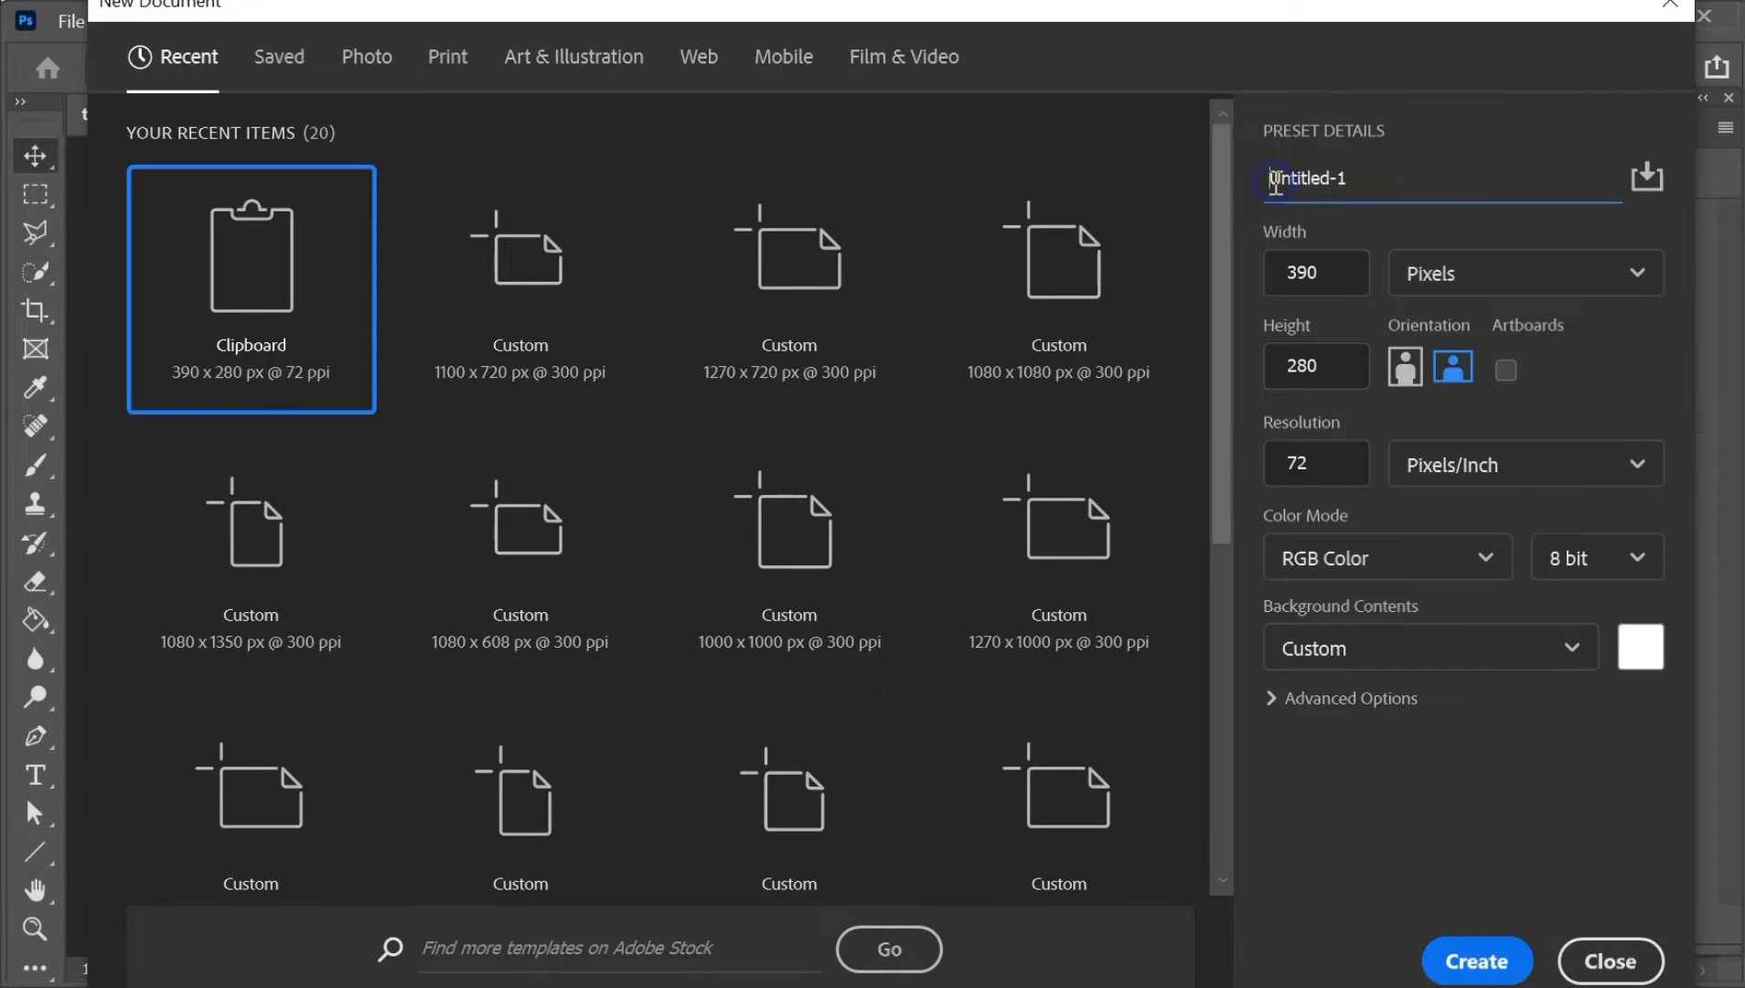
key(Down)
key(BackSpace)
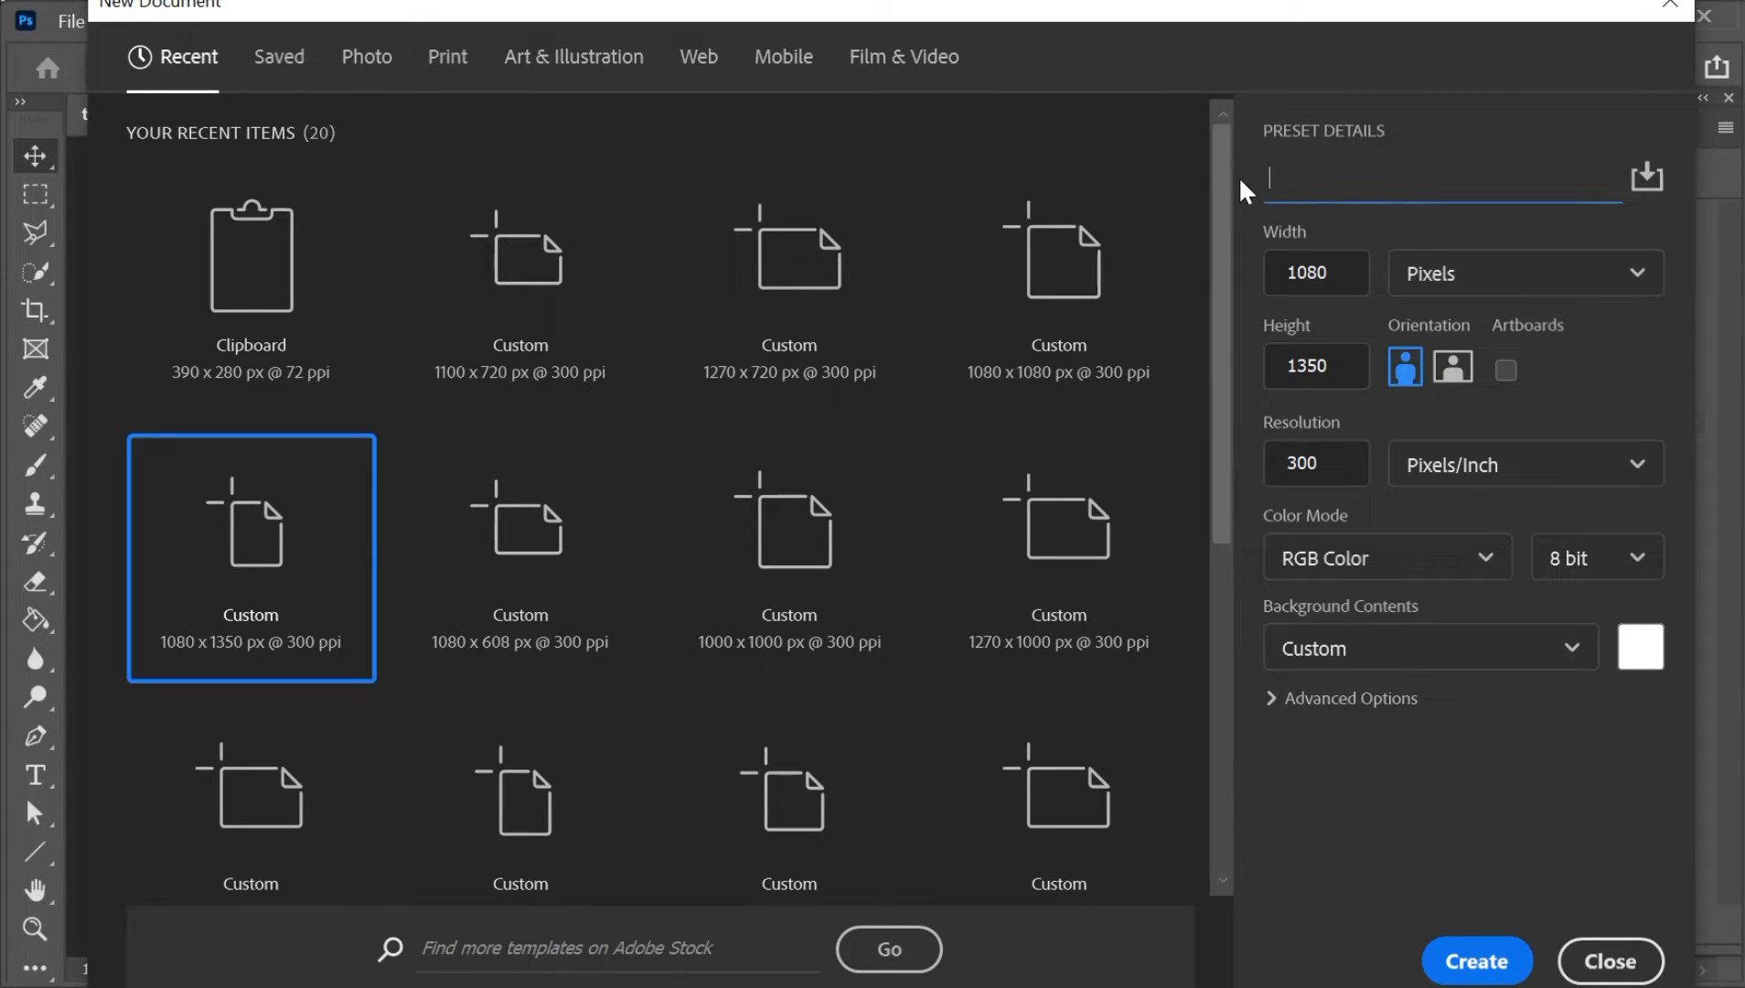
text(Tea Cup)
drag(1339, 376, 1277, 370)
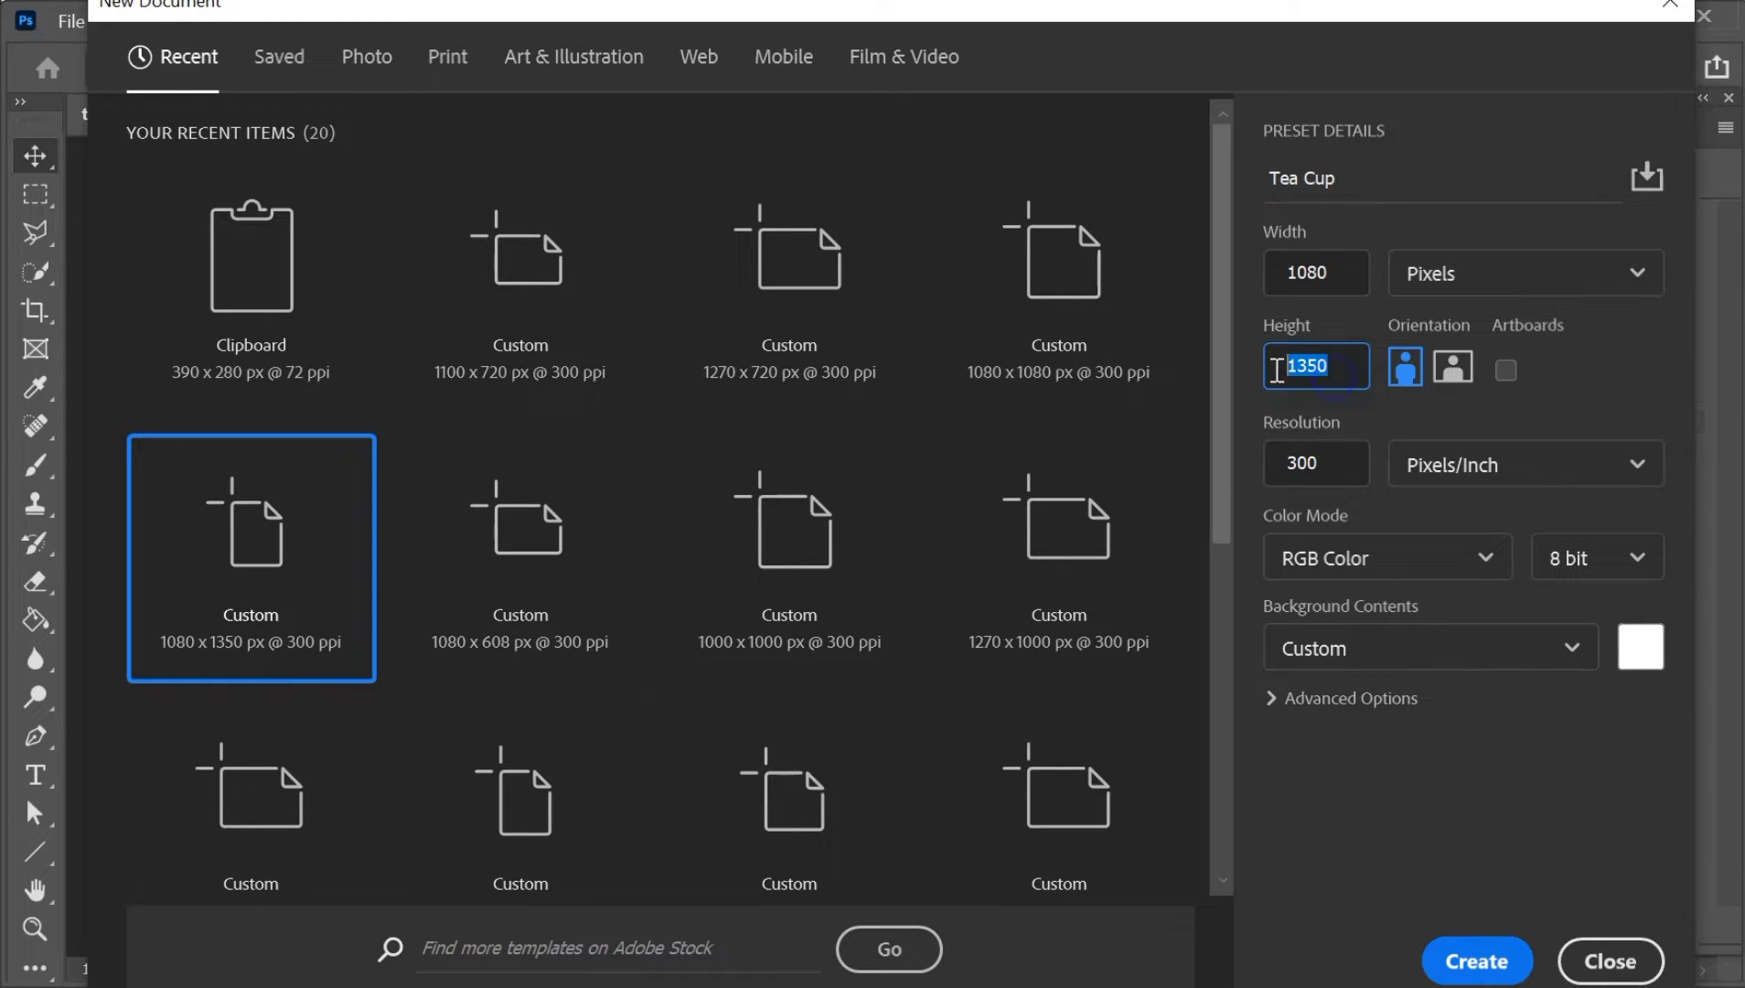
text(720)
drag(1366, 272, 1307, 275)
text(1100)
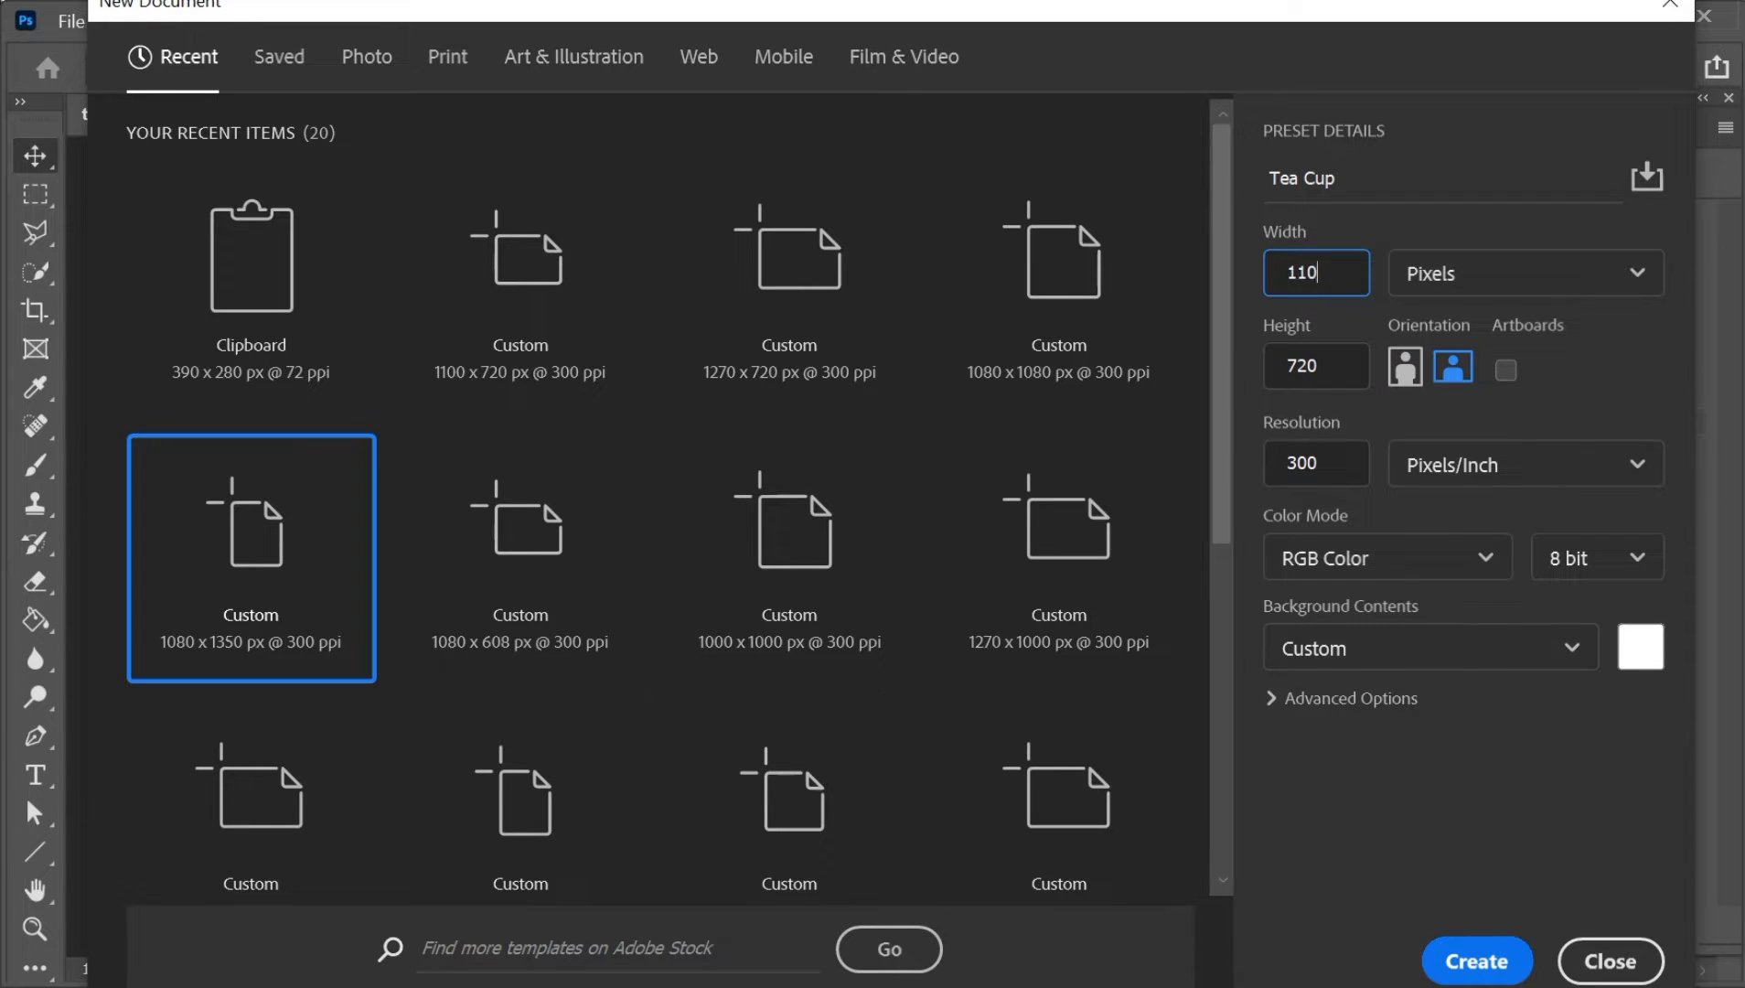
double_click(1310, 464)
click(1482, 955)
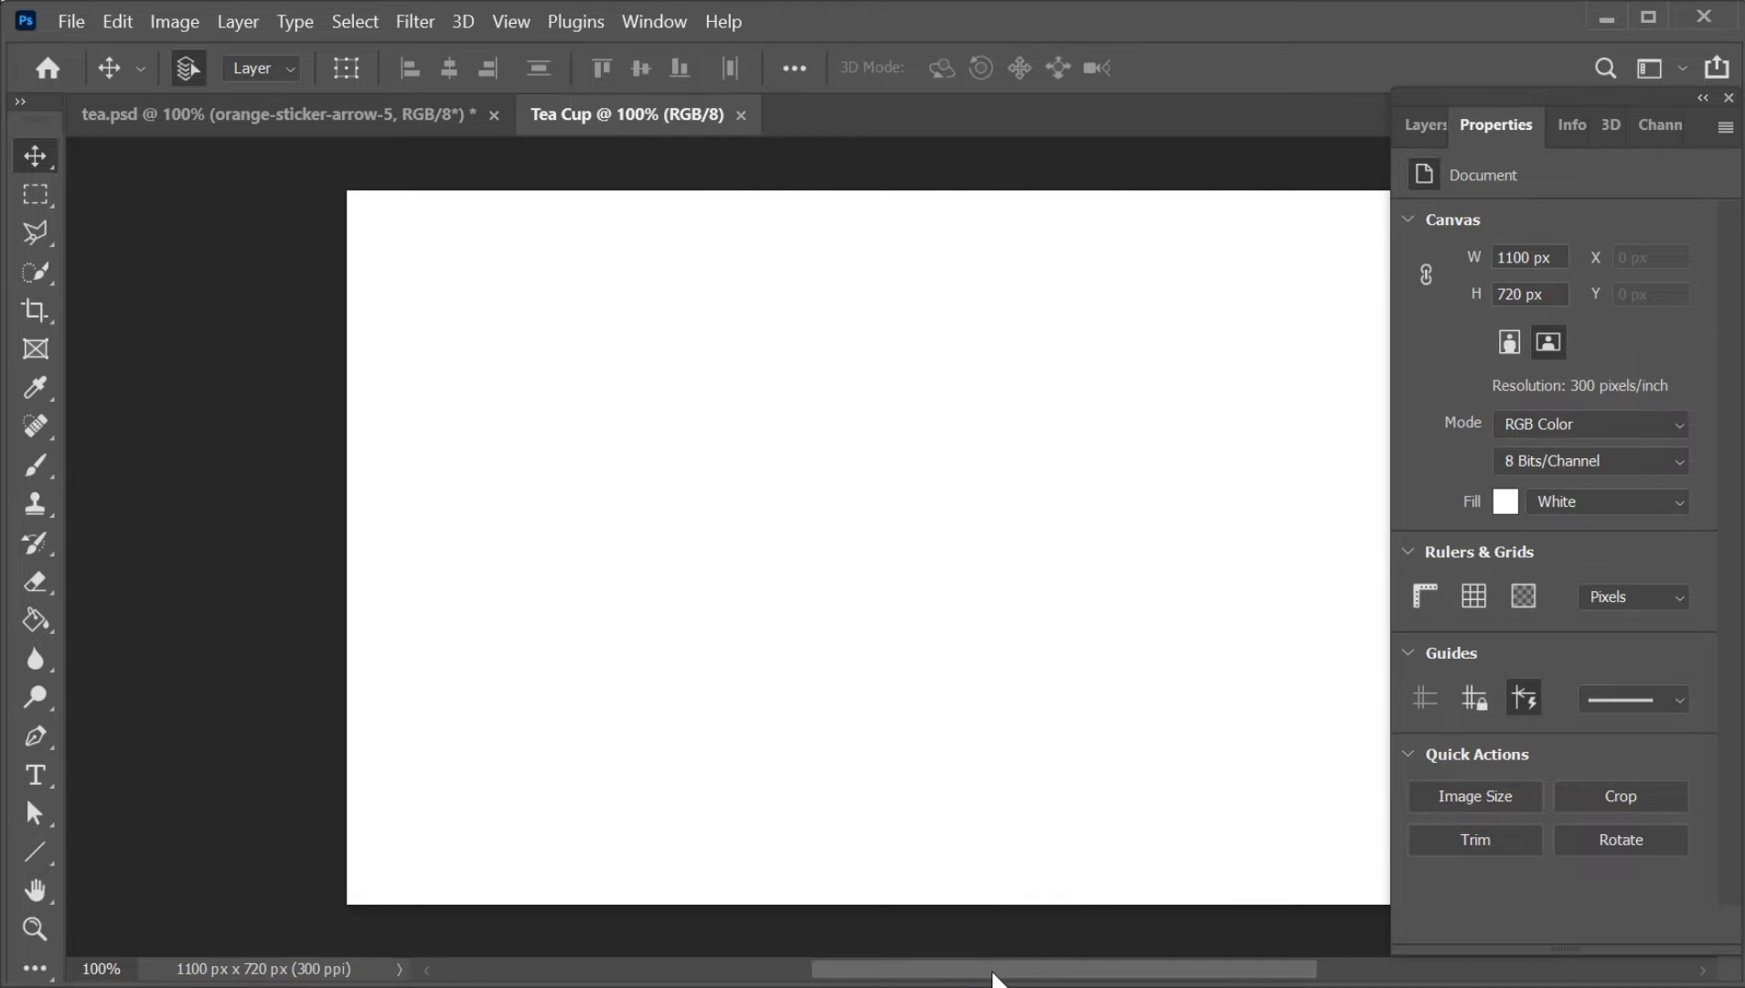
Place the tea mug photo as its own layer, scaled to 3.84% across the canvas's left portion
drag(994, 971, 1042, 971)
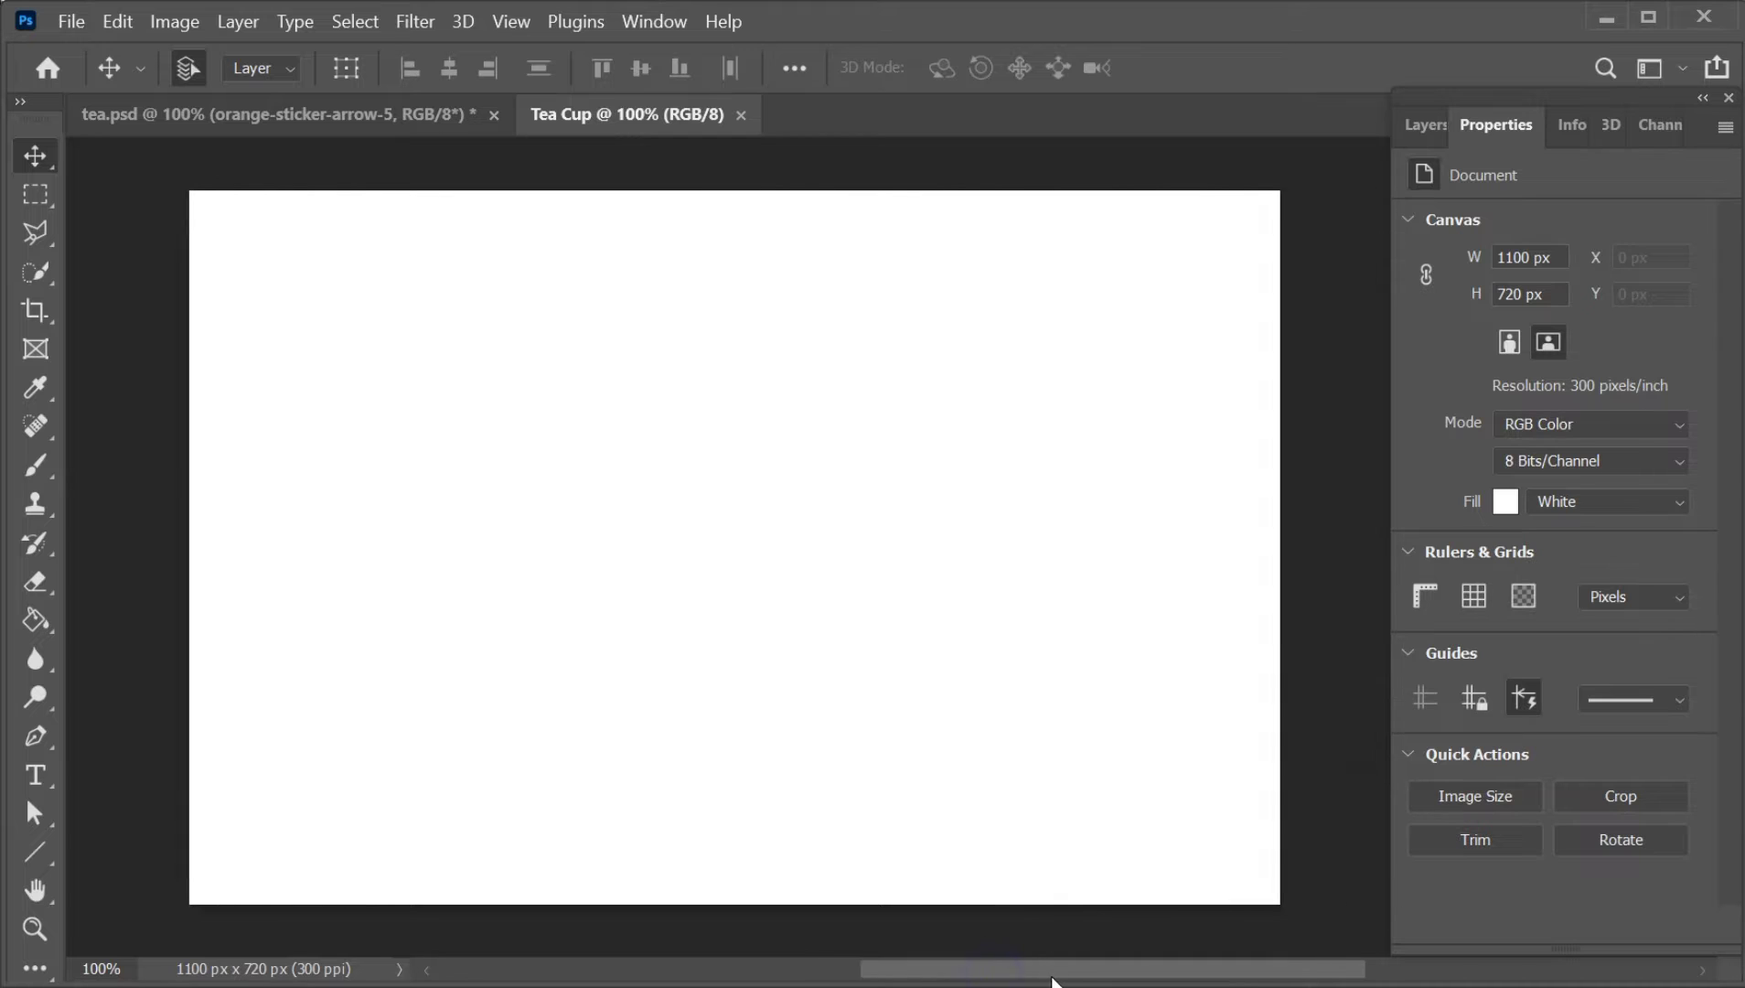
click(1413, 121)
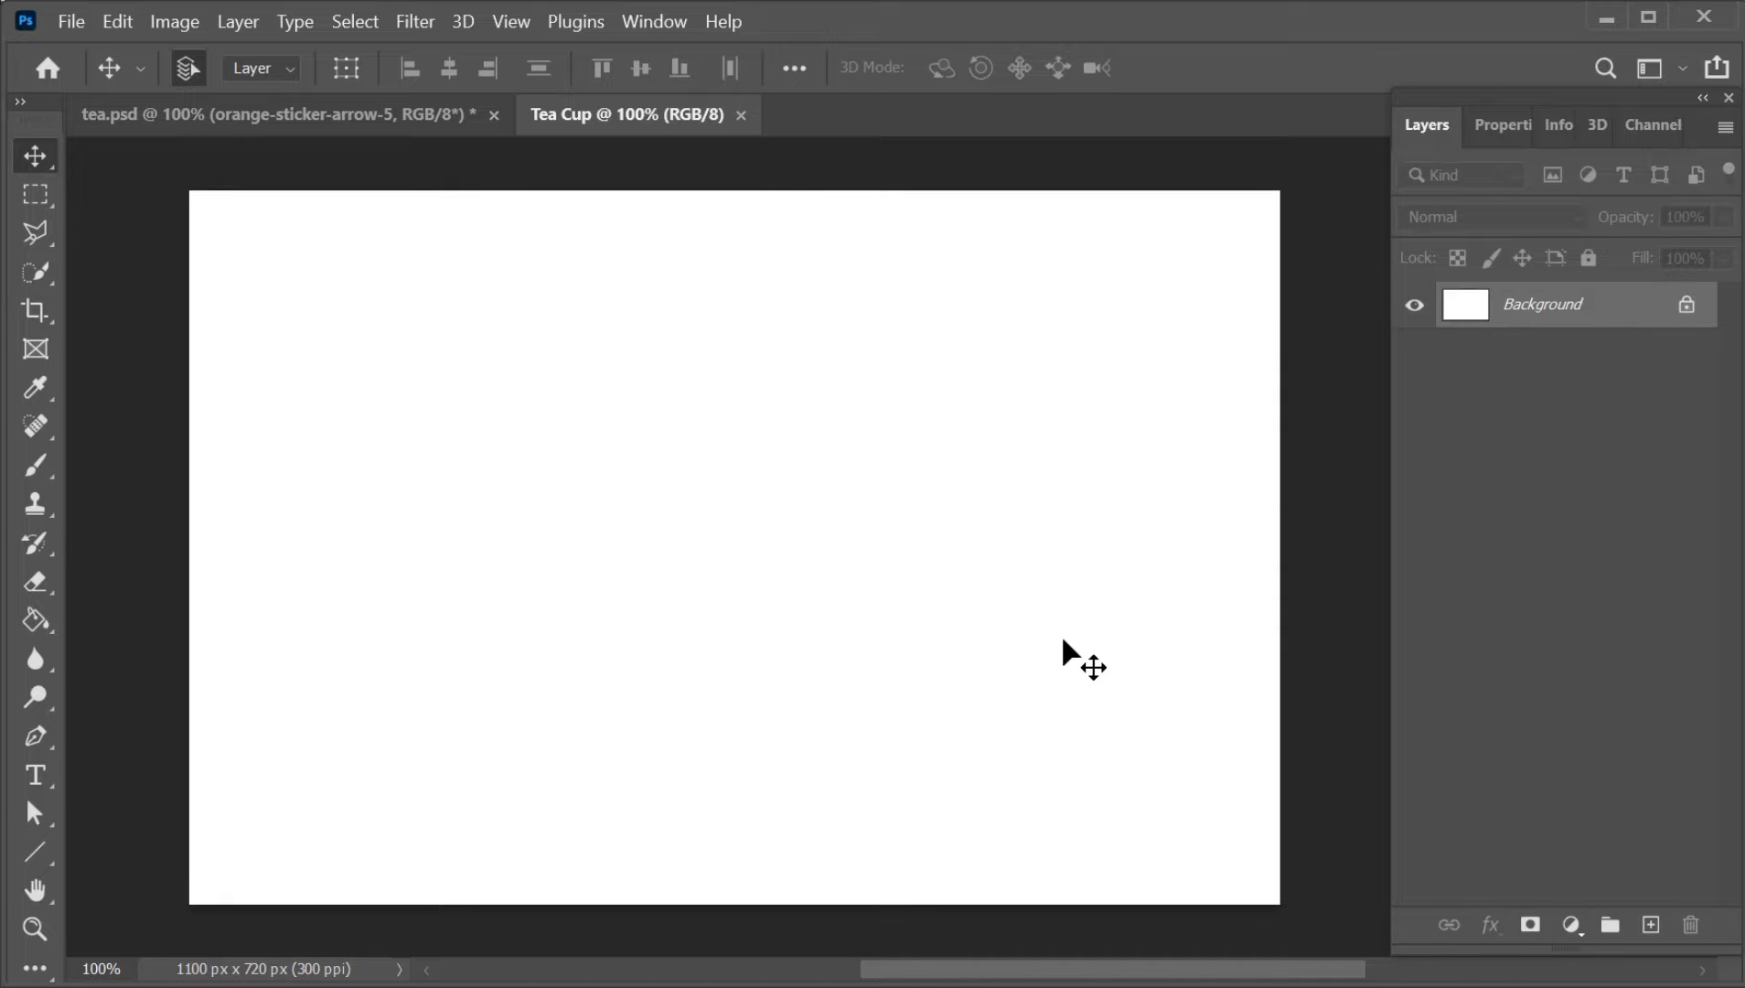
drag(731, 603, 728, 572)
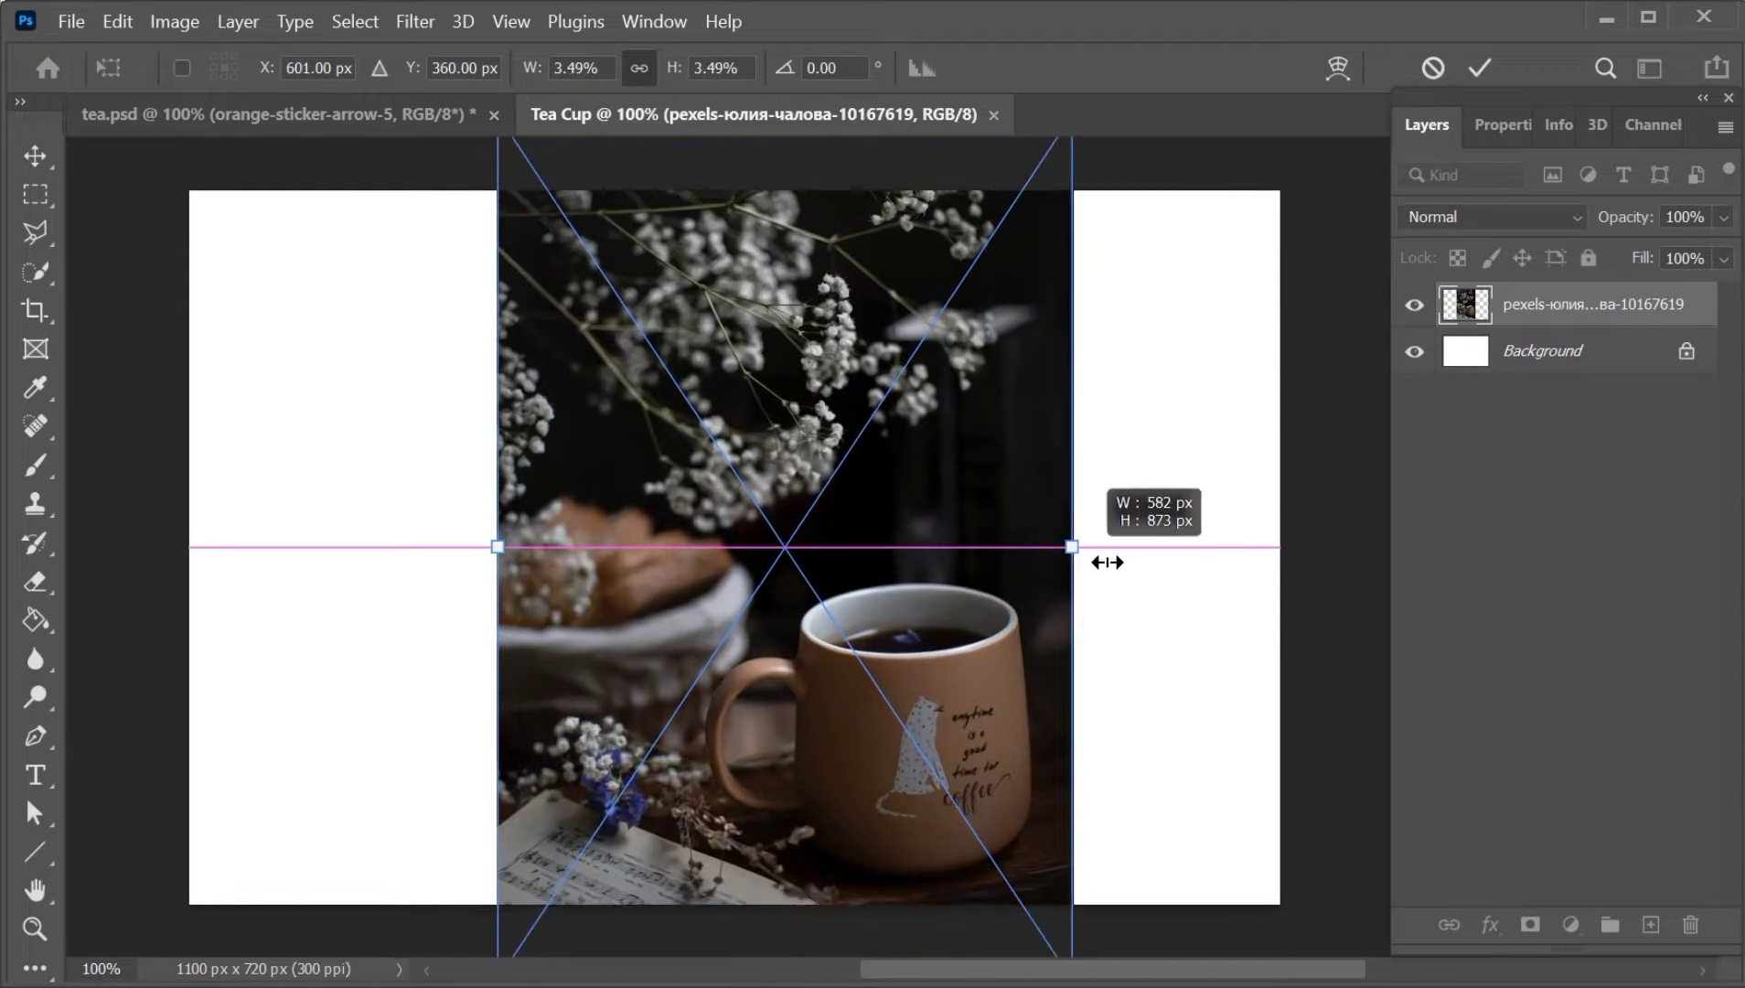
drag(970, 549, 1130, 549)
mouse_move(994, 668)
mouse_down()
mouse_move(733, 567)
mouse_move(676, 565)
mouse_up()
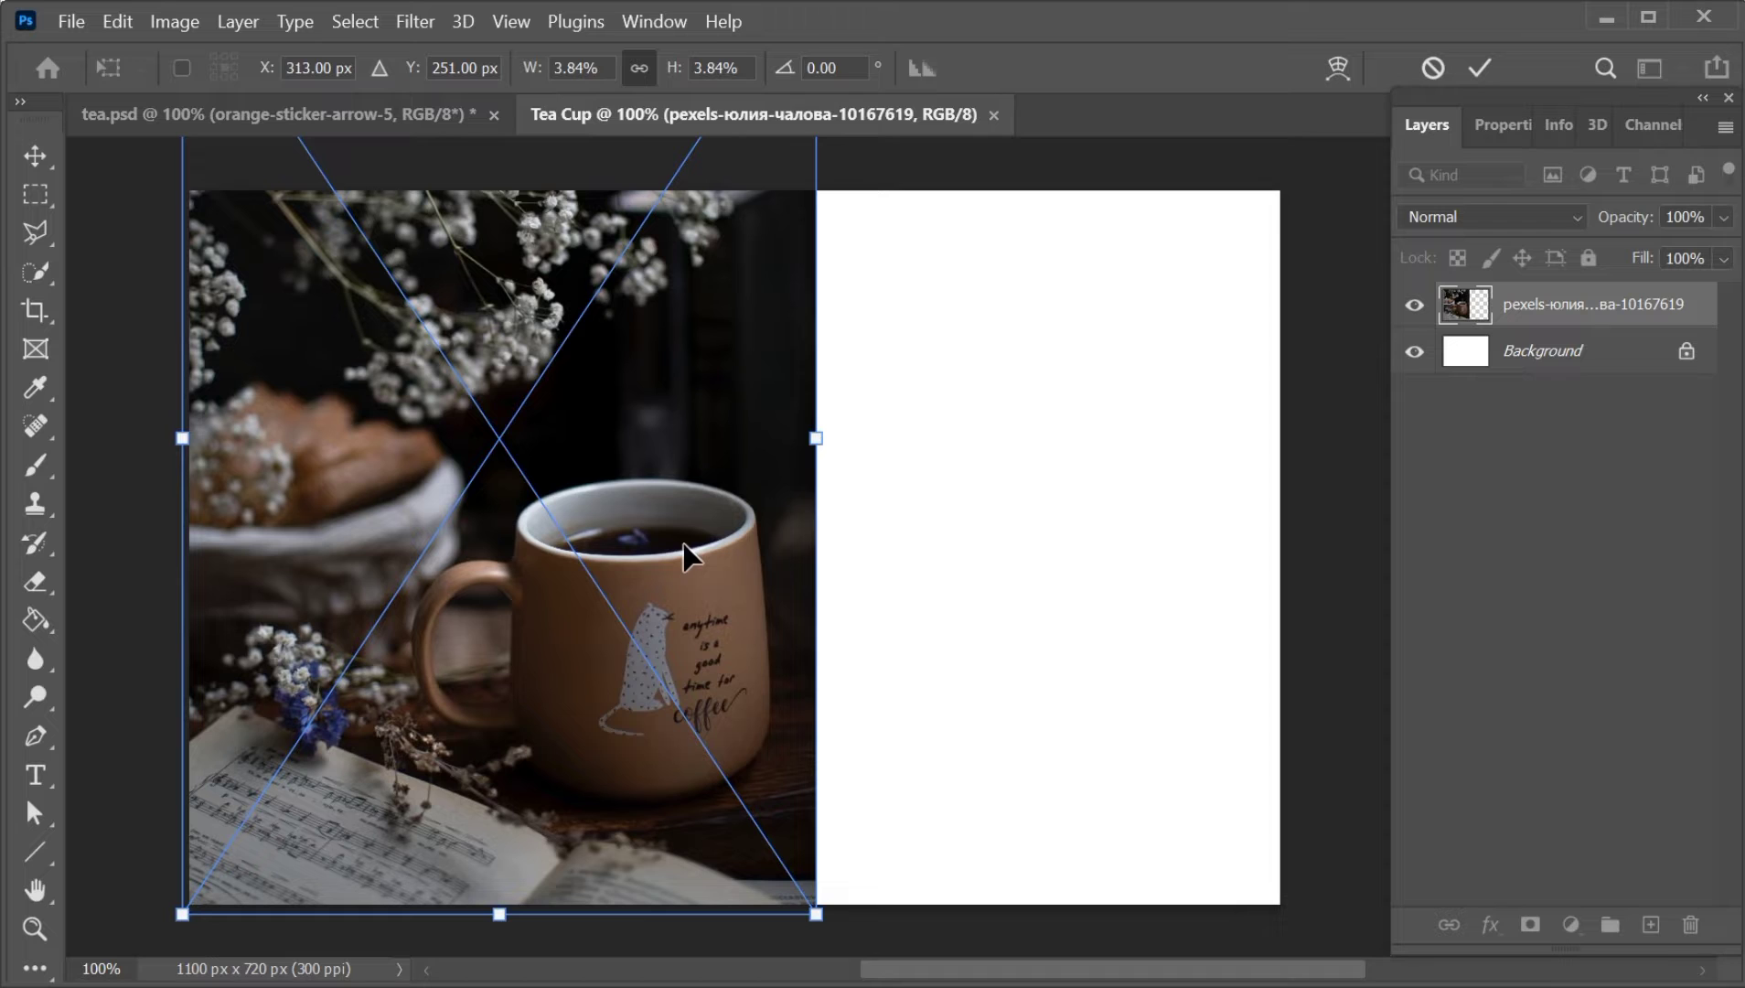
click(1475, 66)
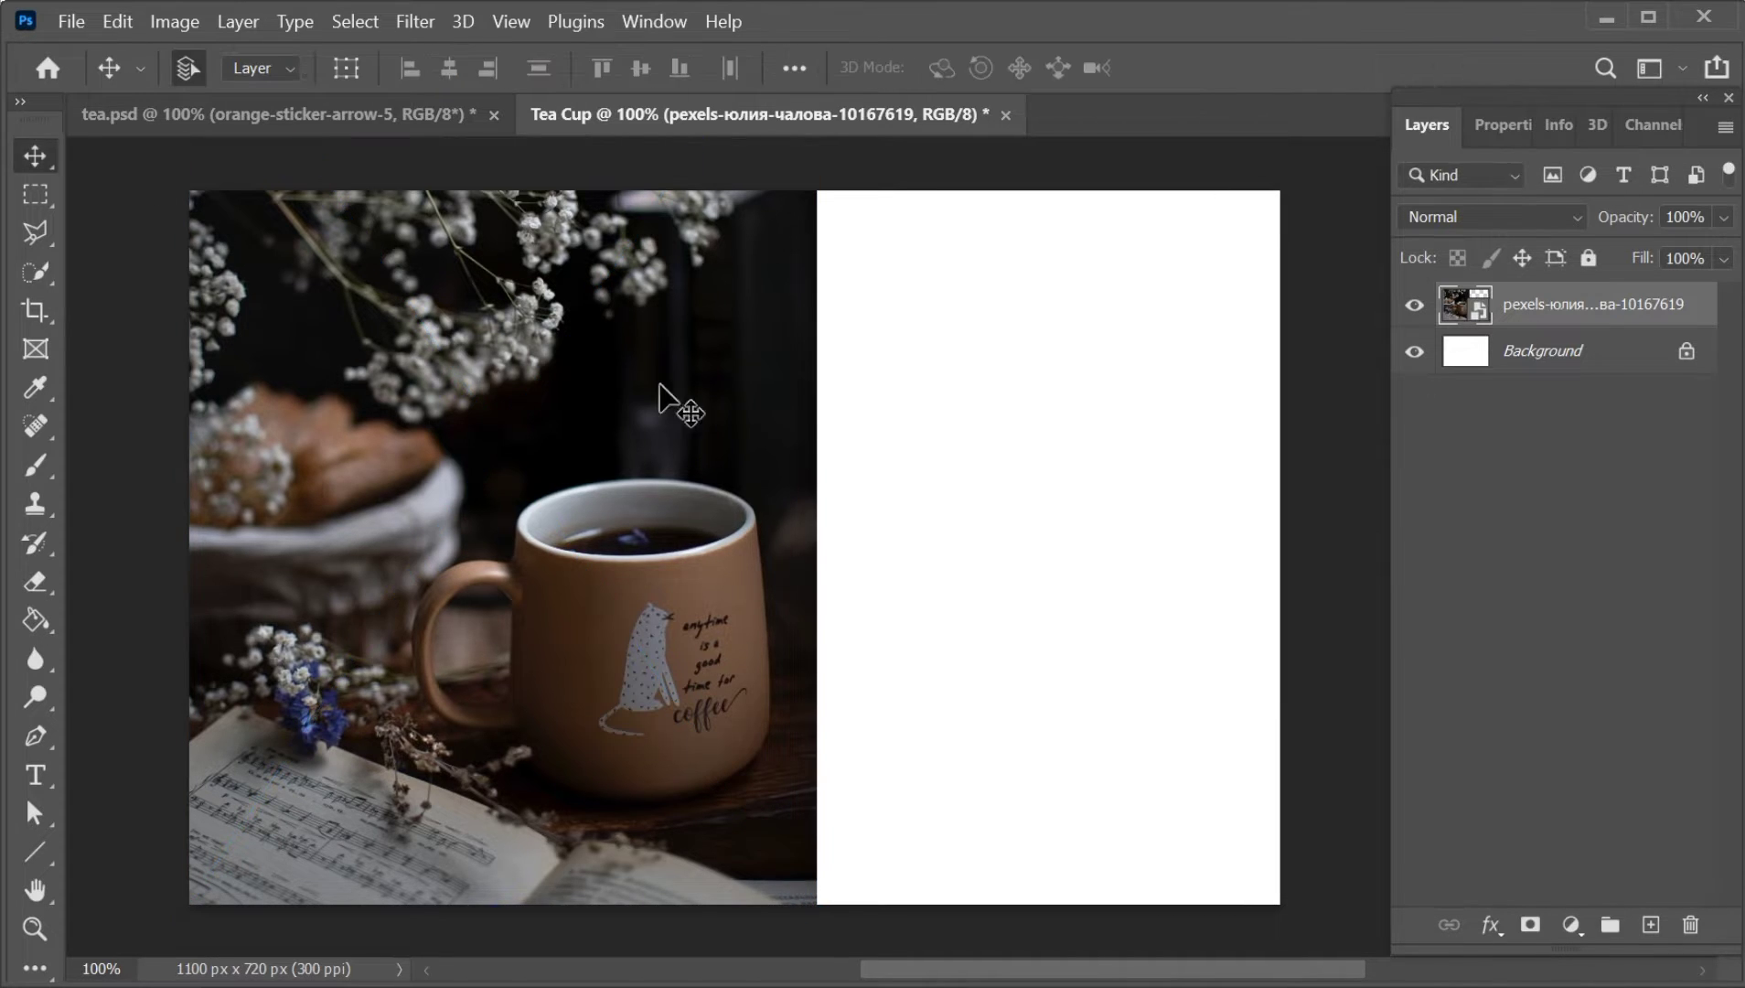
Trim the canvas with Image > Trim
click(174, 21)
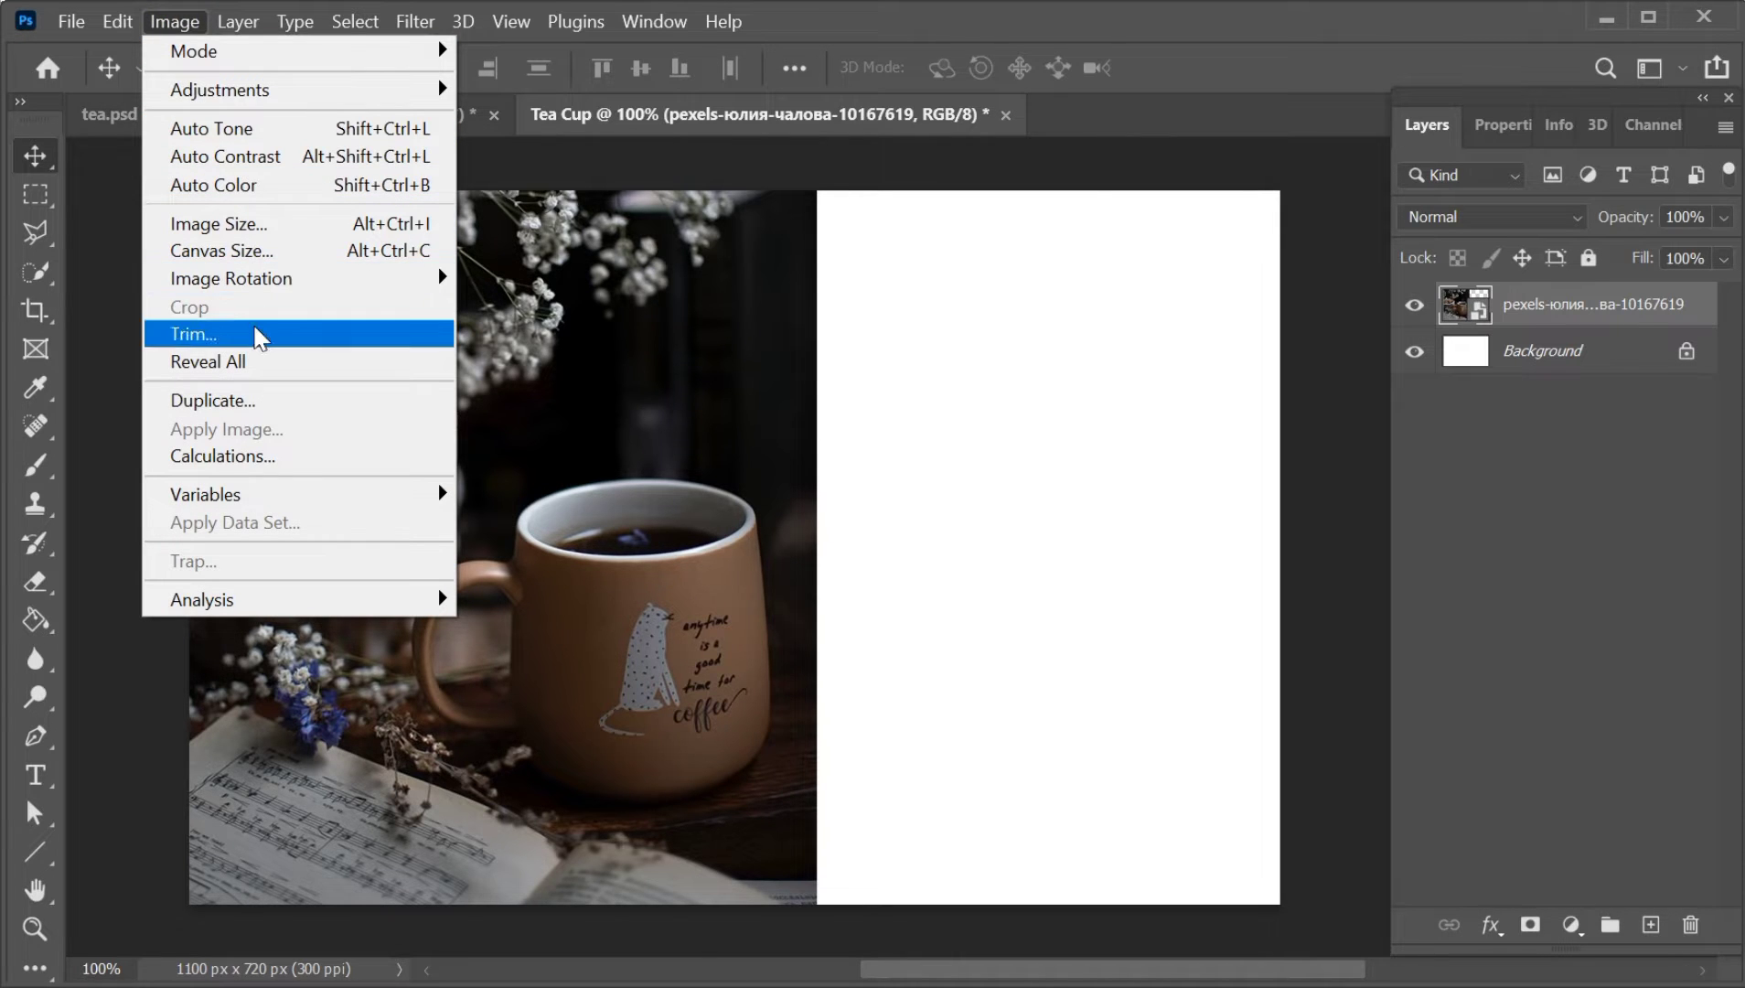
click(261, 335)
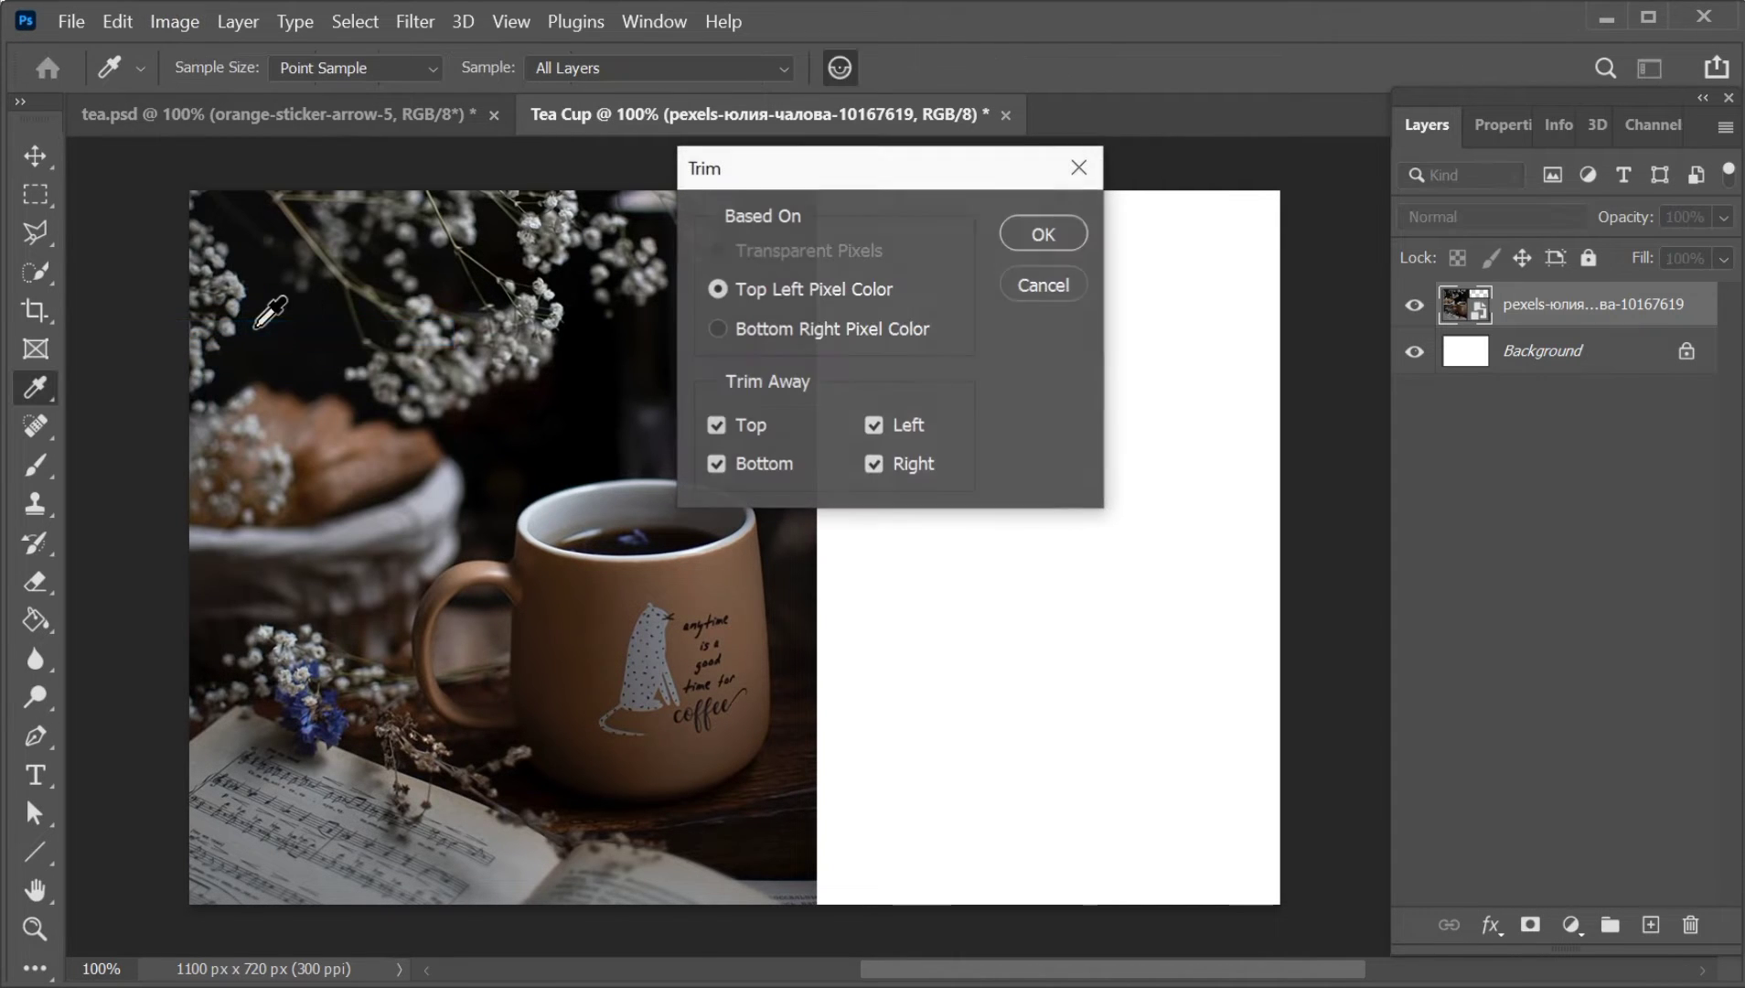
click(1038, 228)
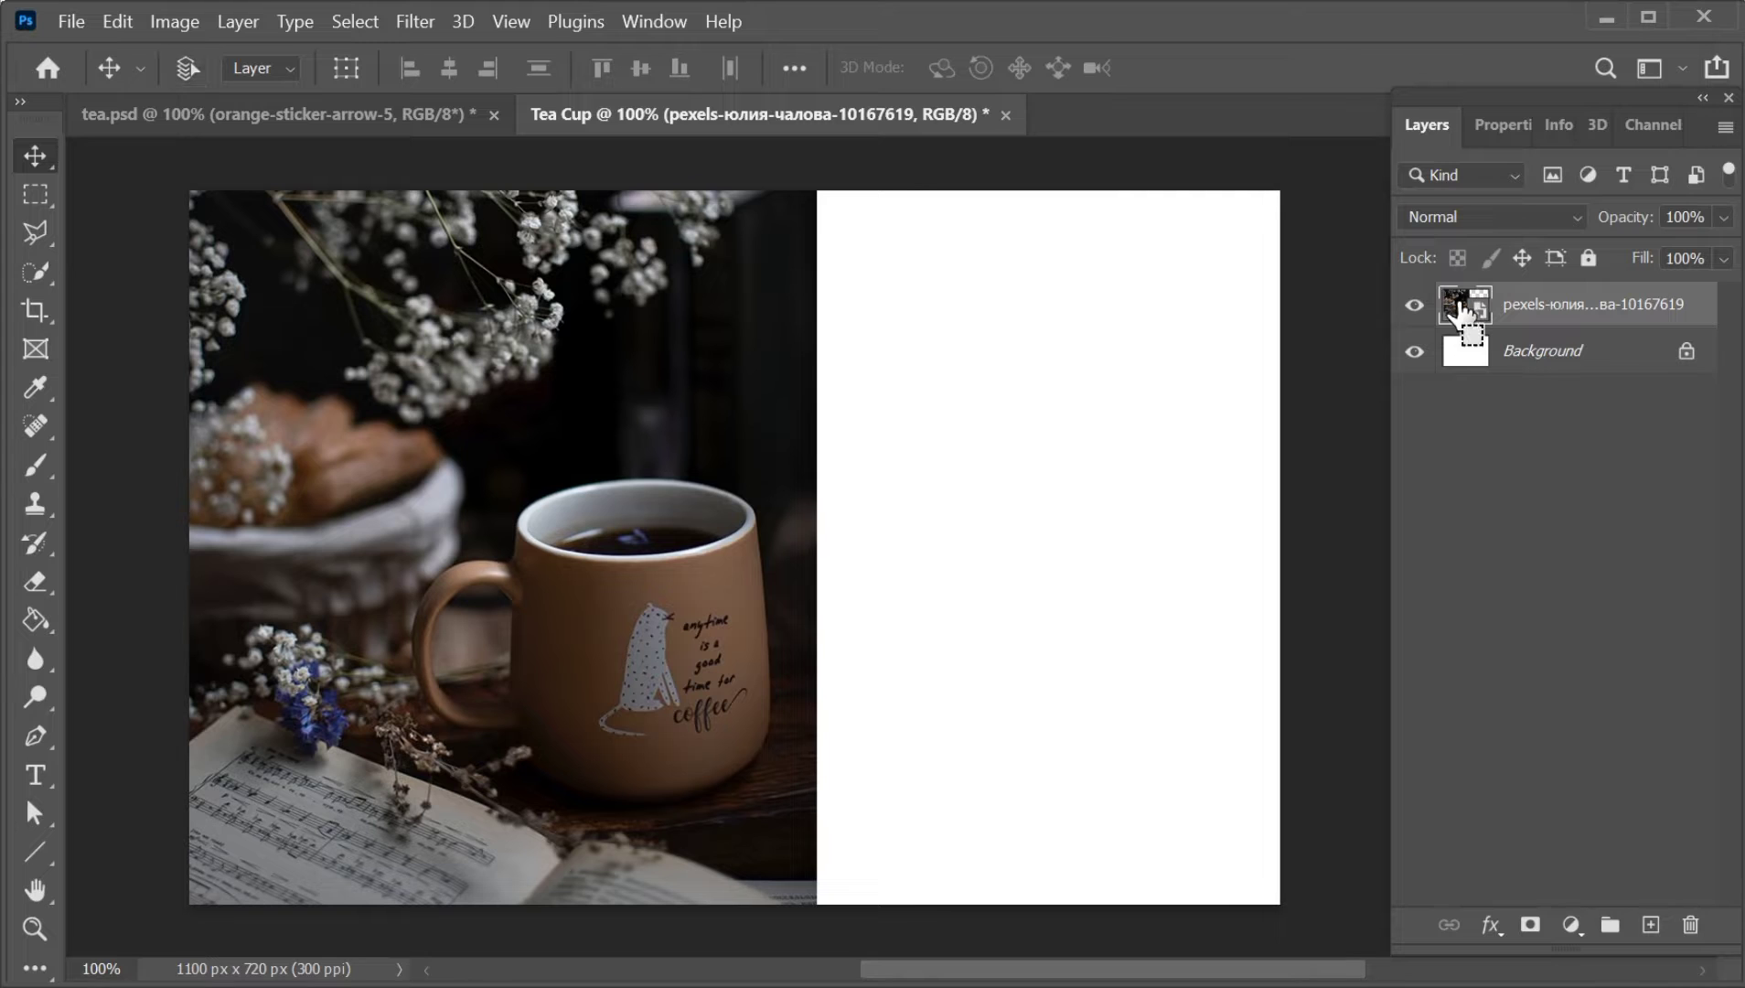
Duplicate the mug photo layer and align the two copies side by side, original stacked on top
key(ctrl+j)
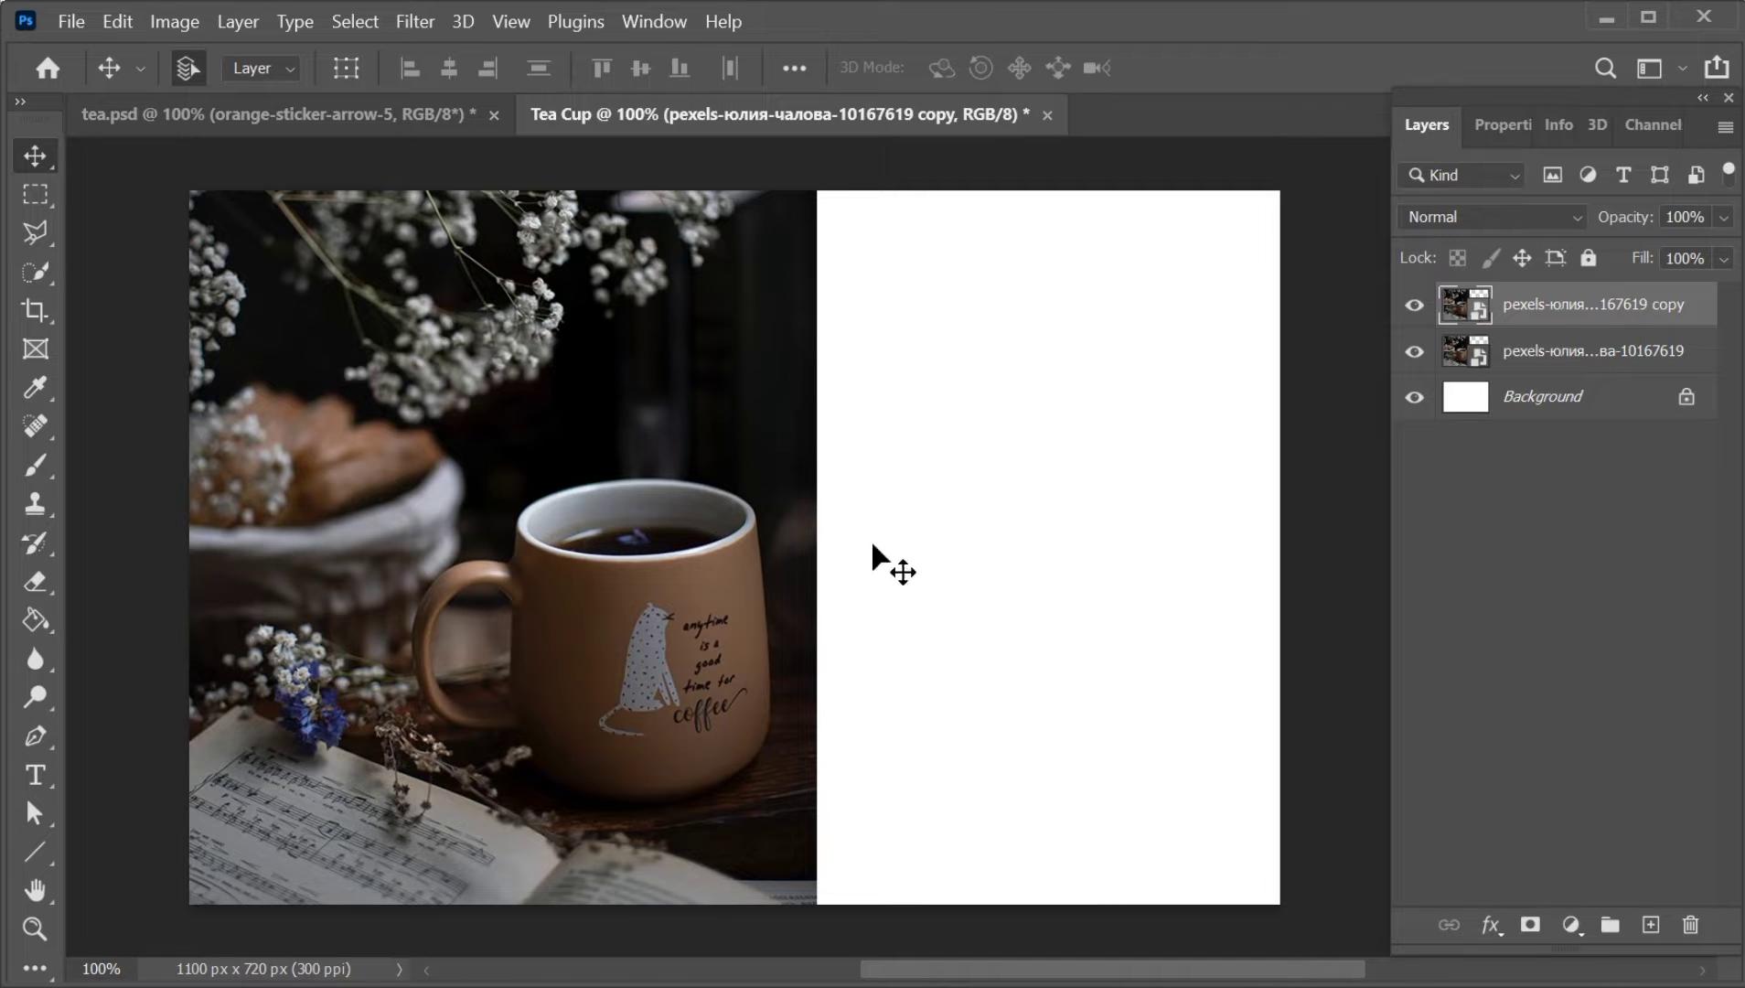
drag(686, 477, 1158, 494)
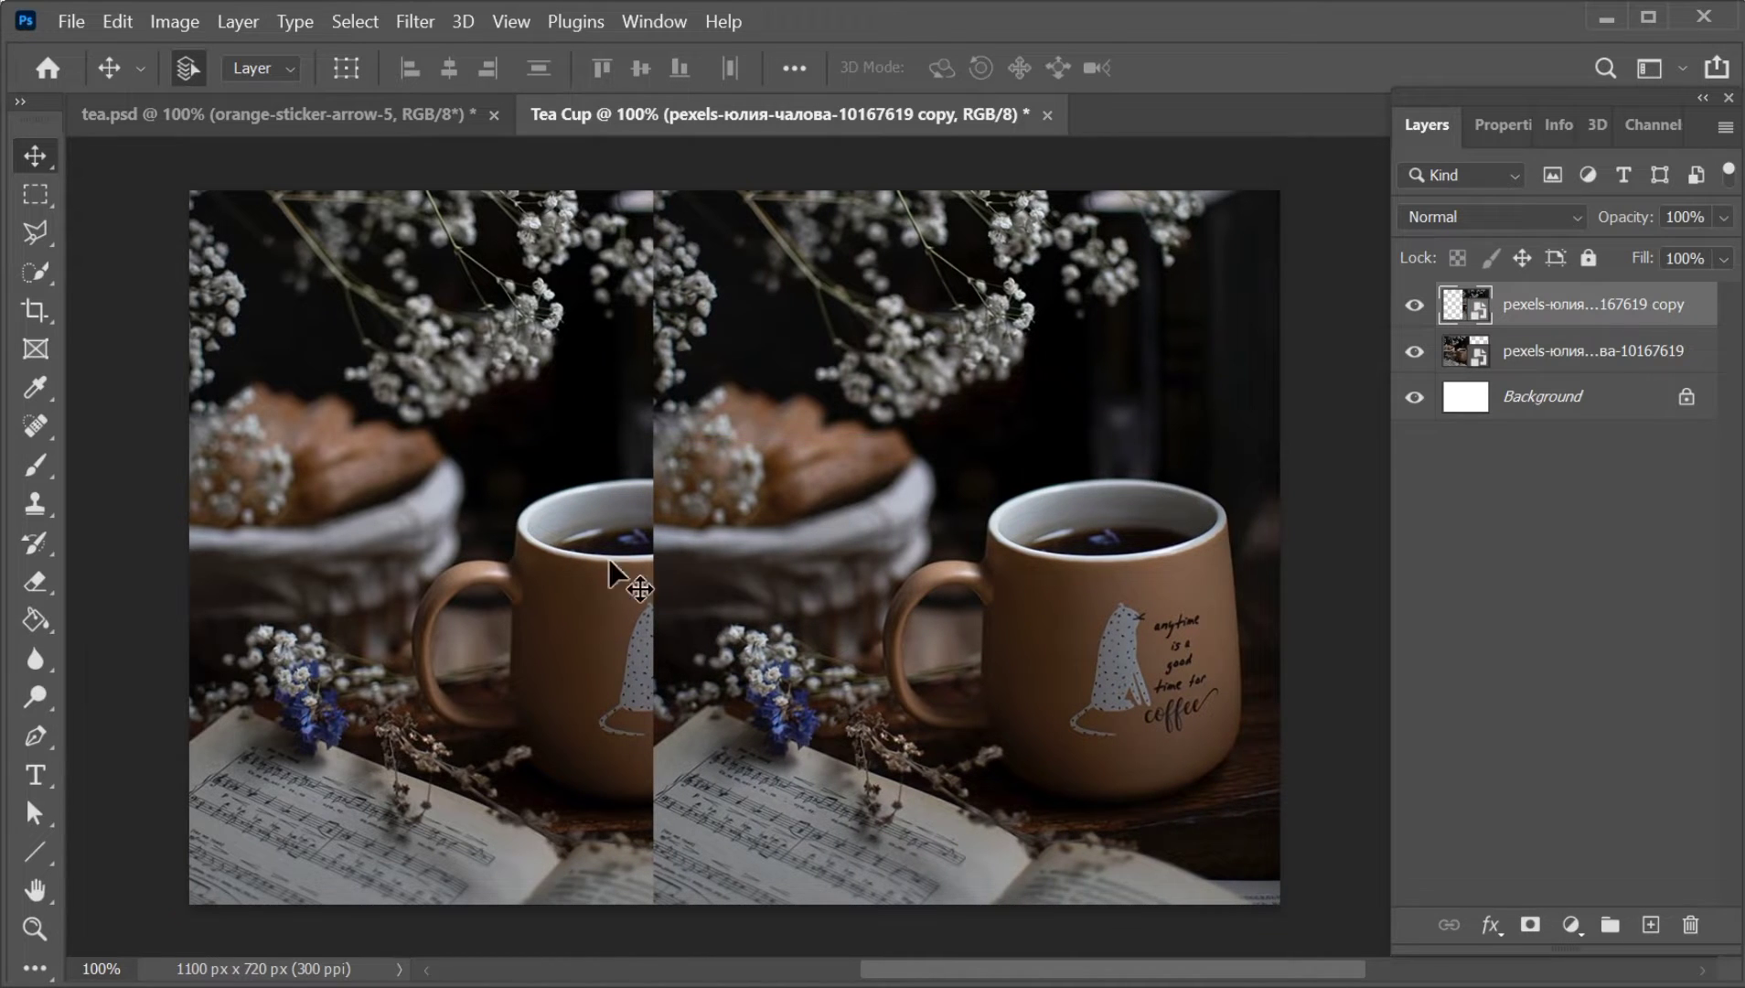
click(581, 555)
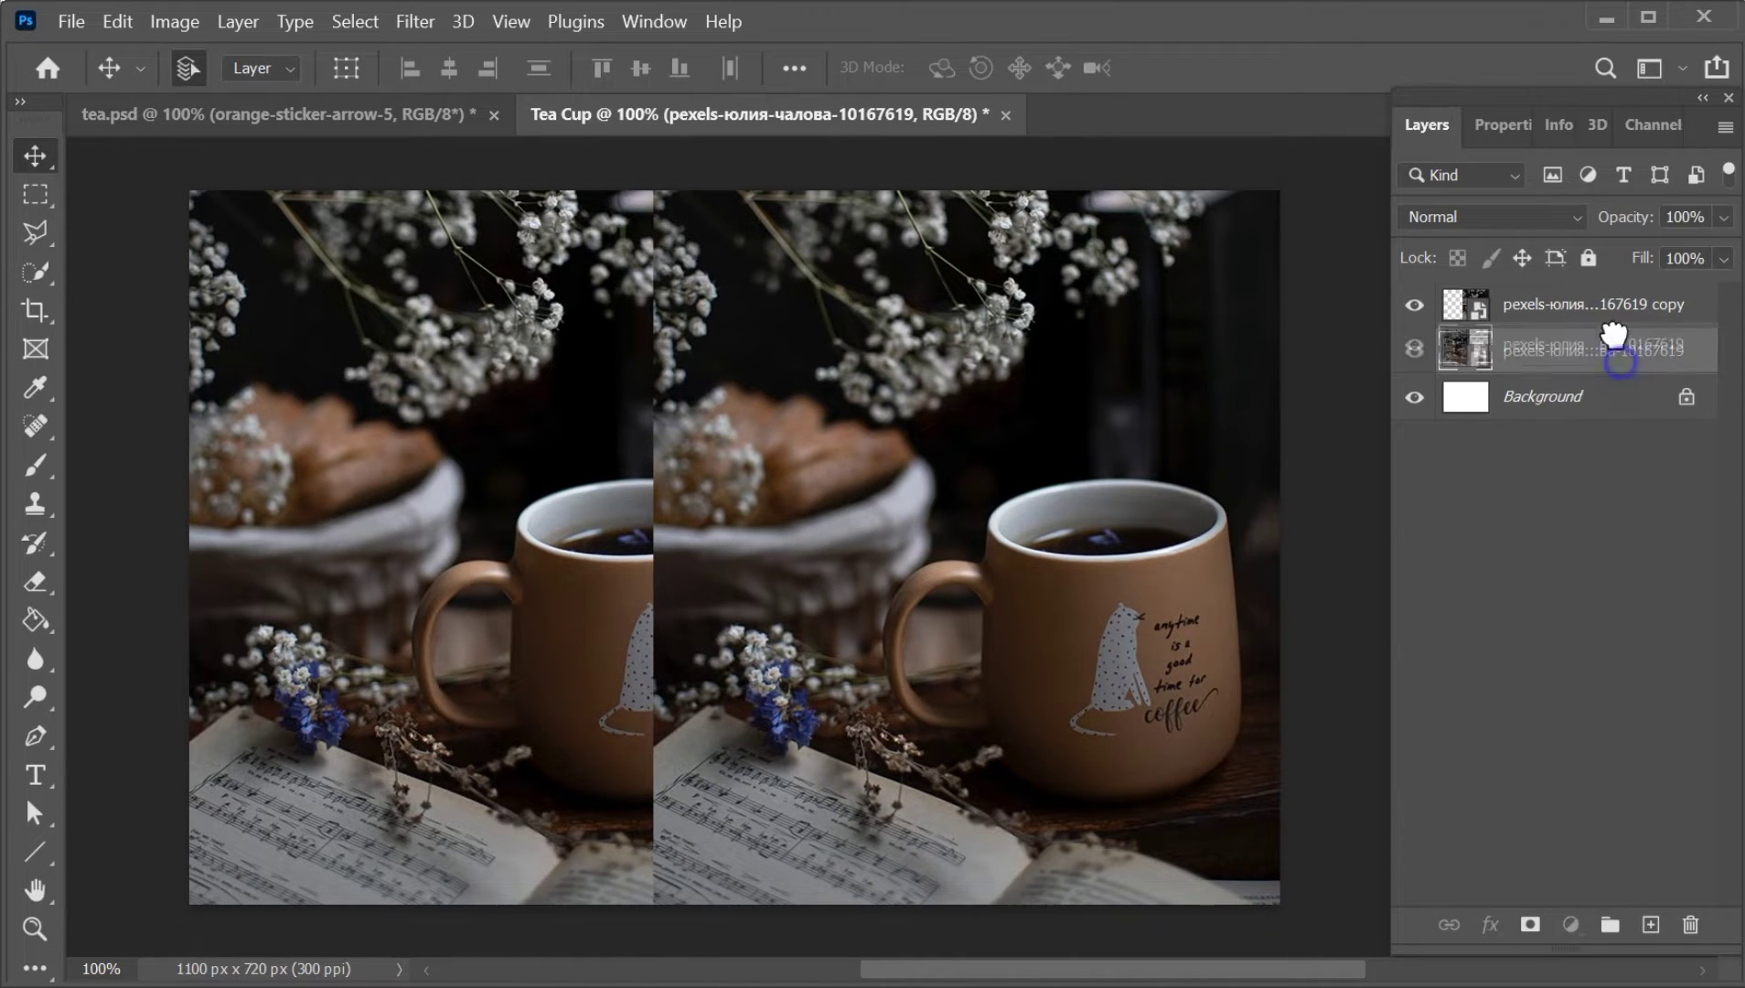
drag(1627, 375, 1504, 297)
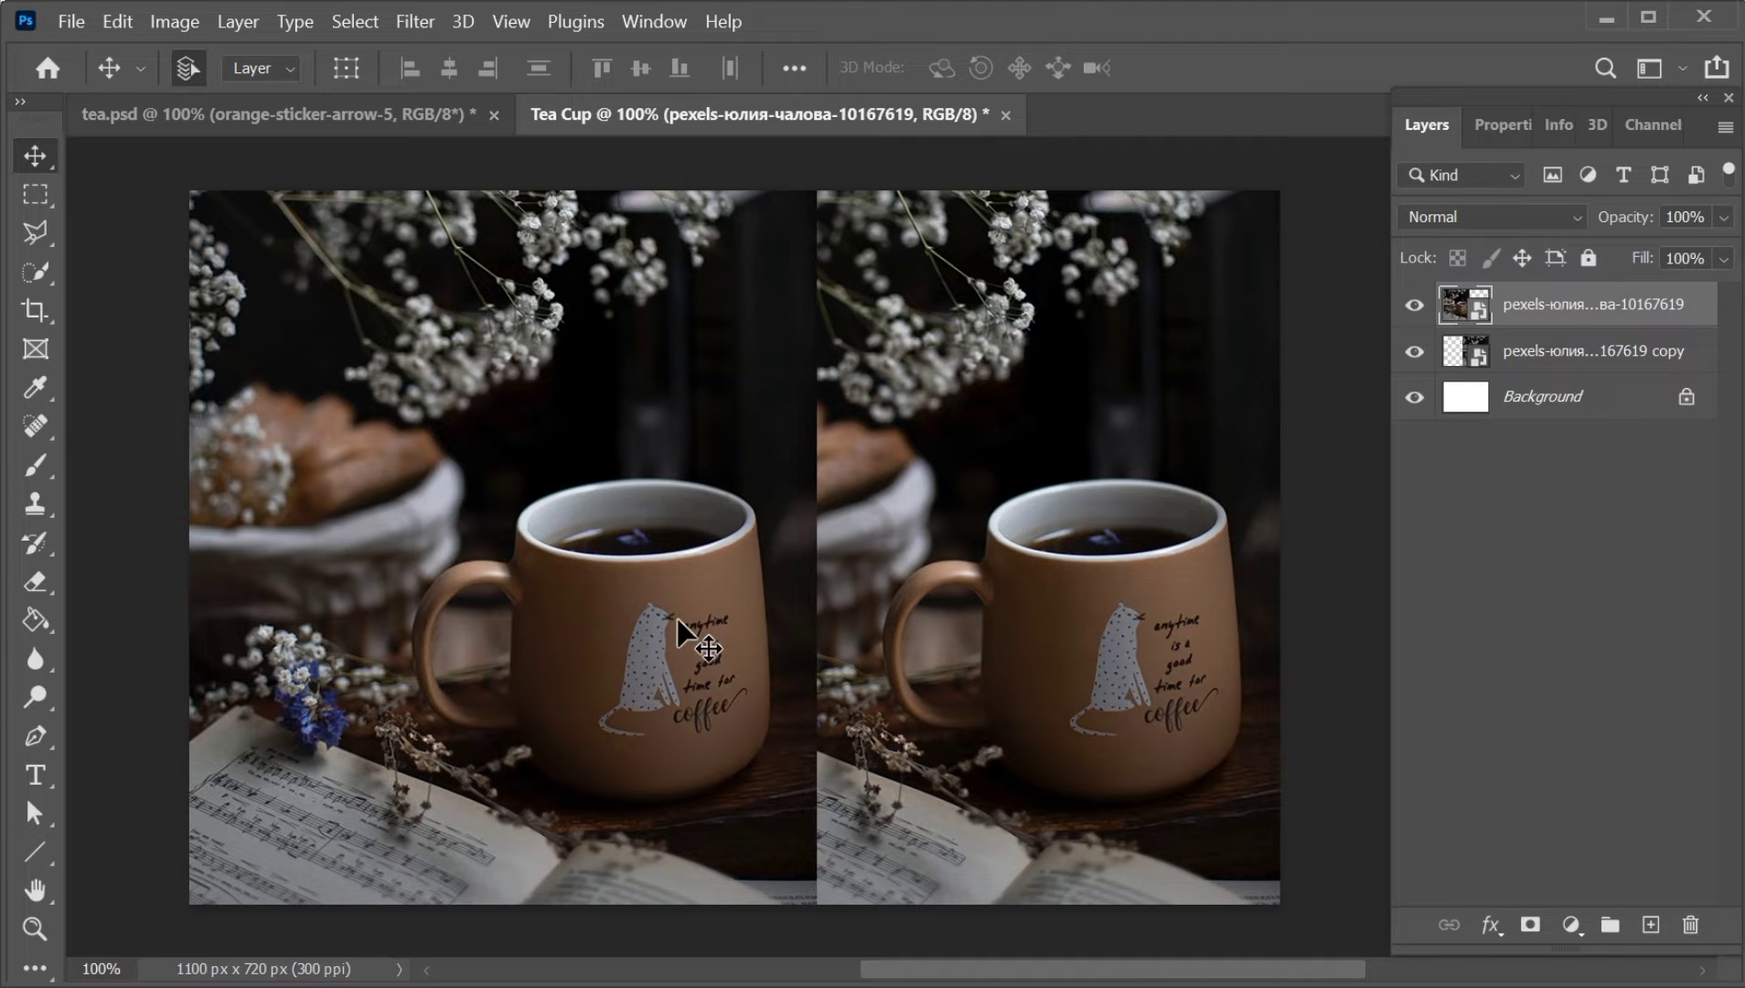
drag(675, 618, 630, 617)
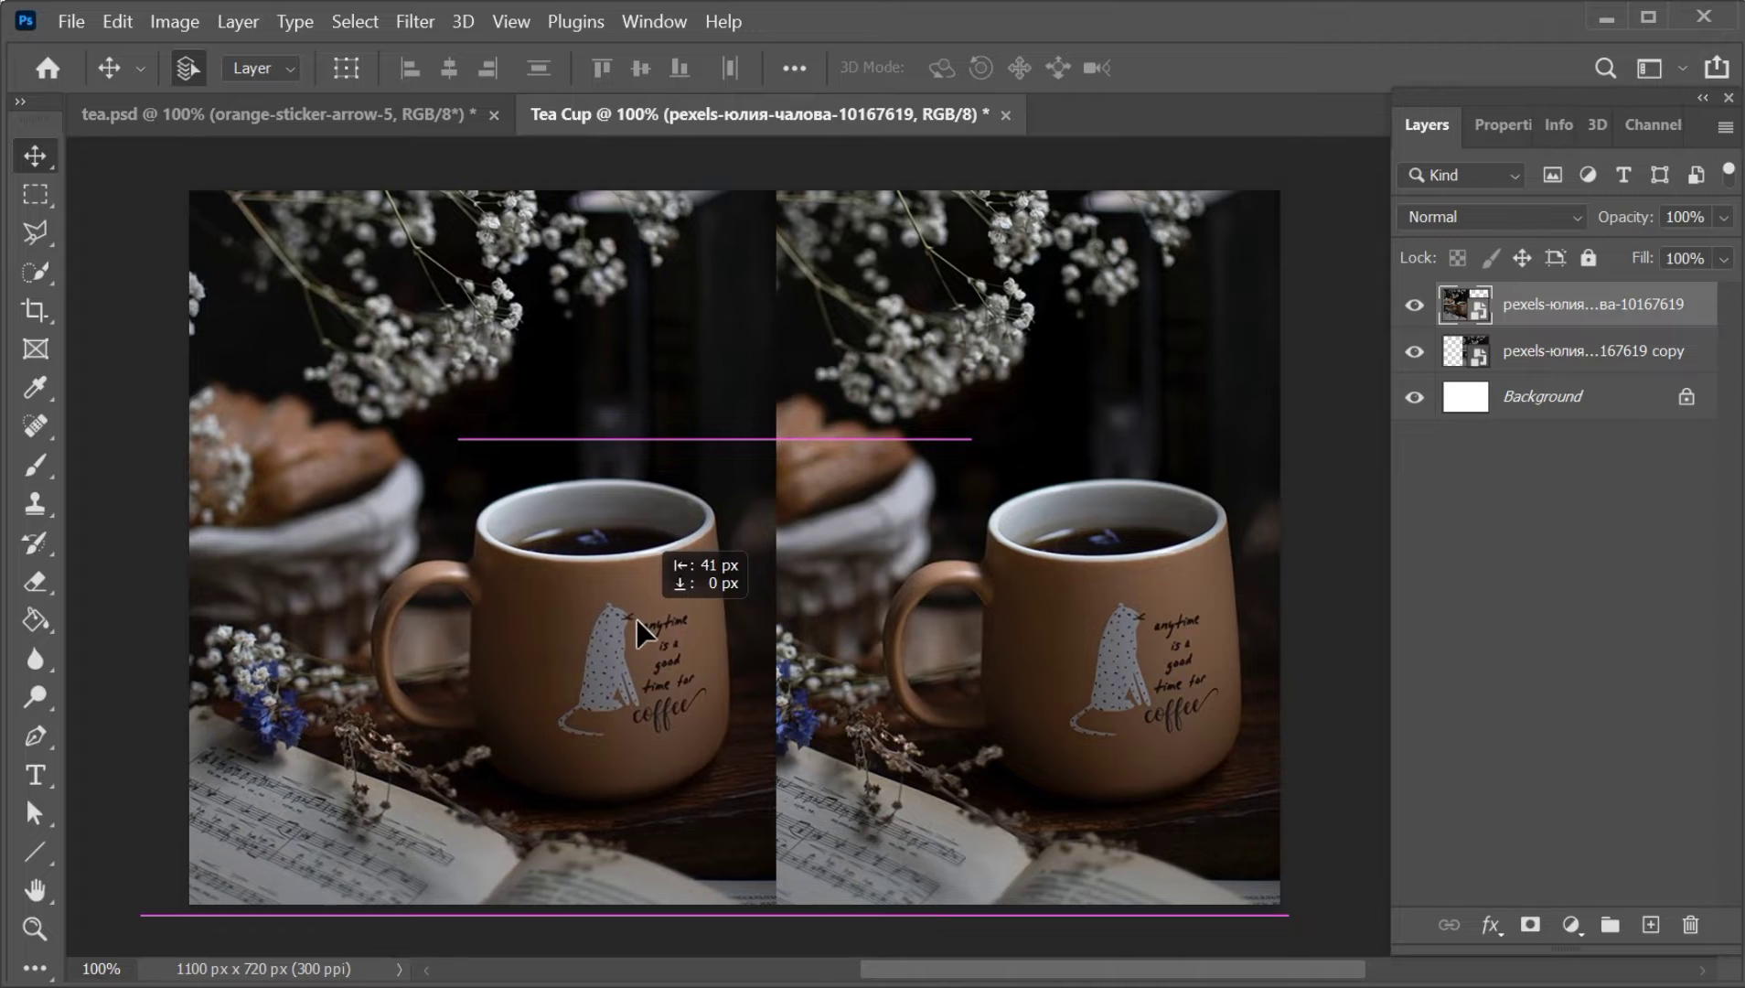
drag(630, 617, 636, 619)
click(960, 651)
drag(961, 651, 960, 651)
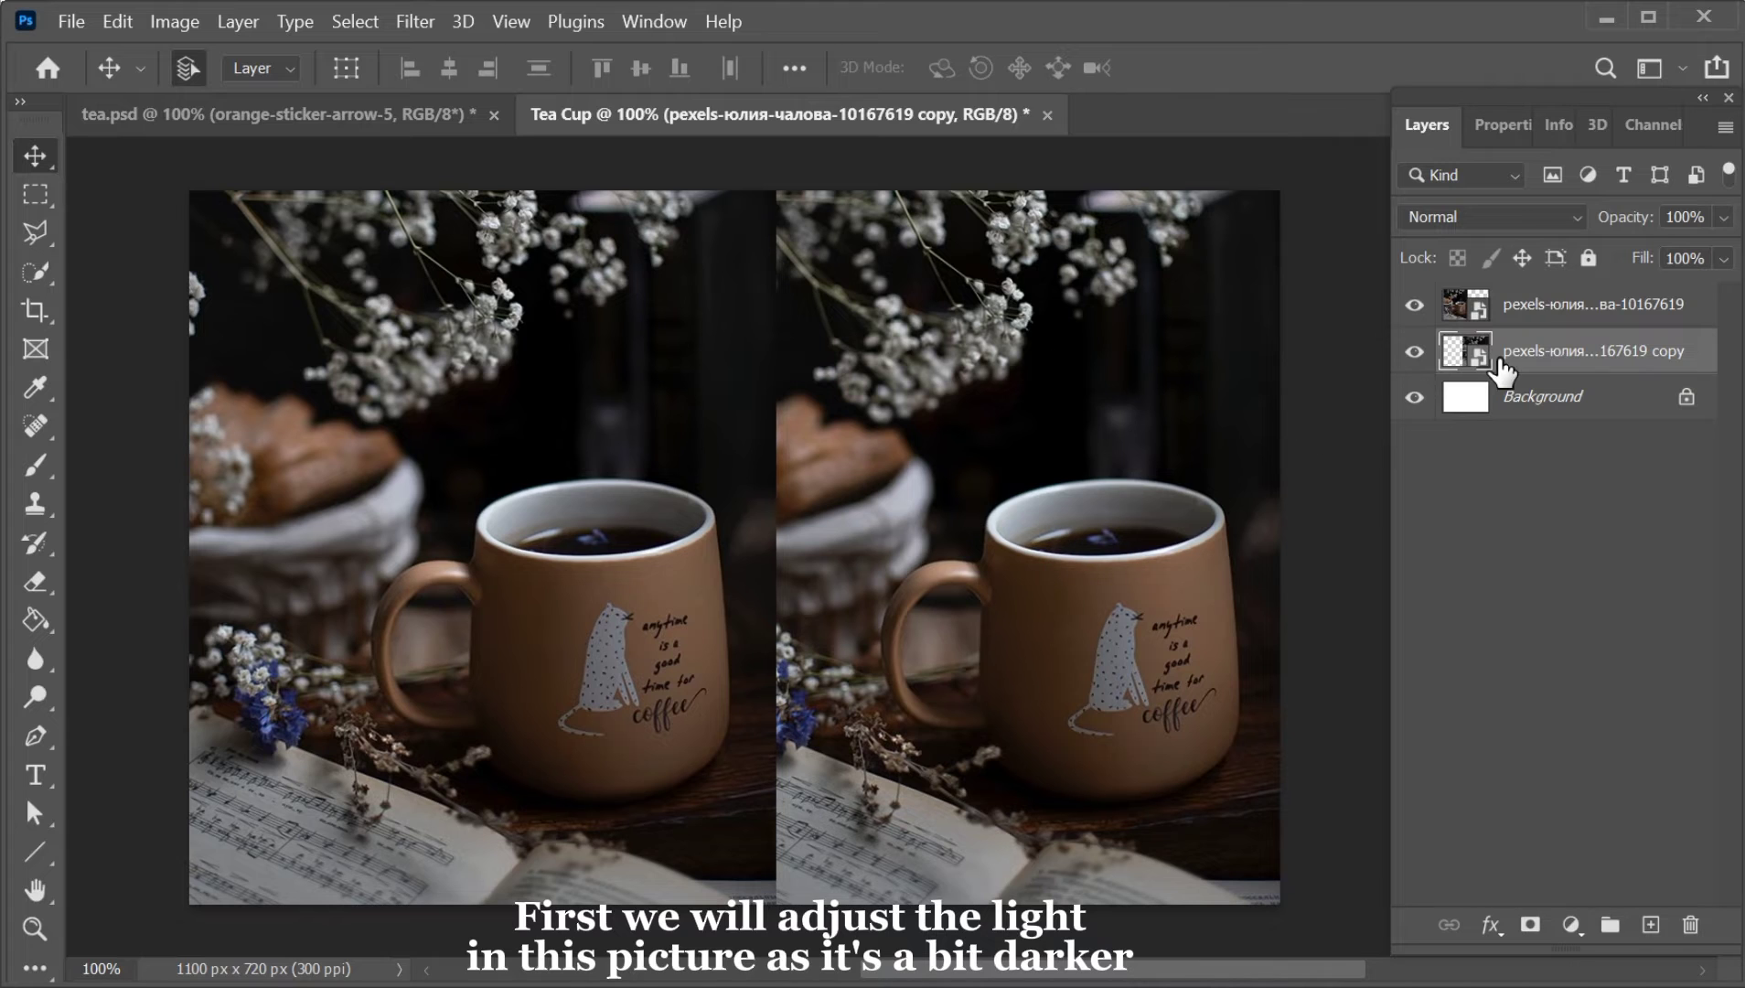
Brighten the right-hand photo with a Brightness/Contrast adjustment, contrast left near zero
click(1571, 924)
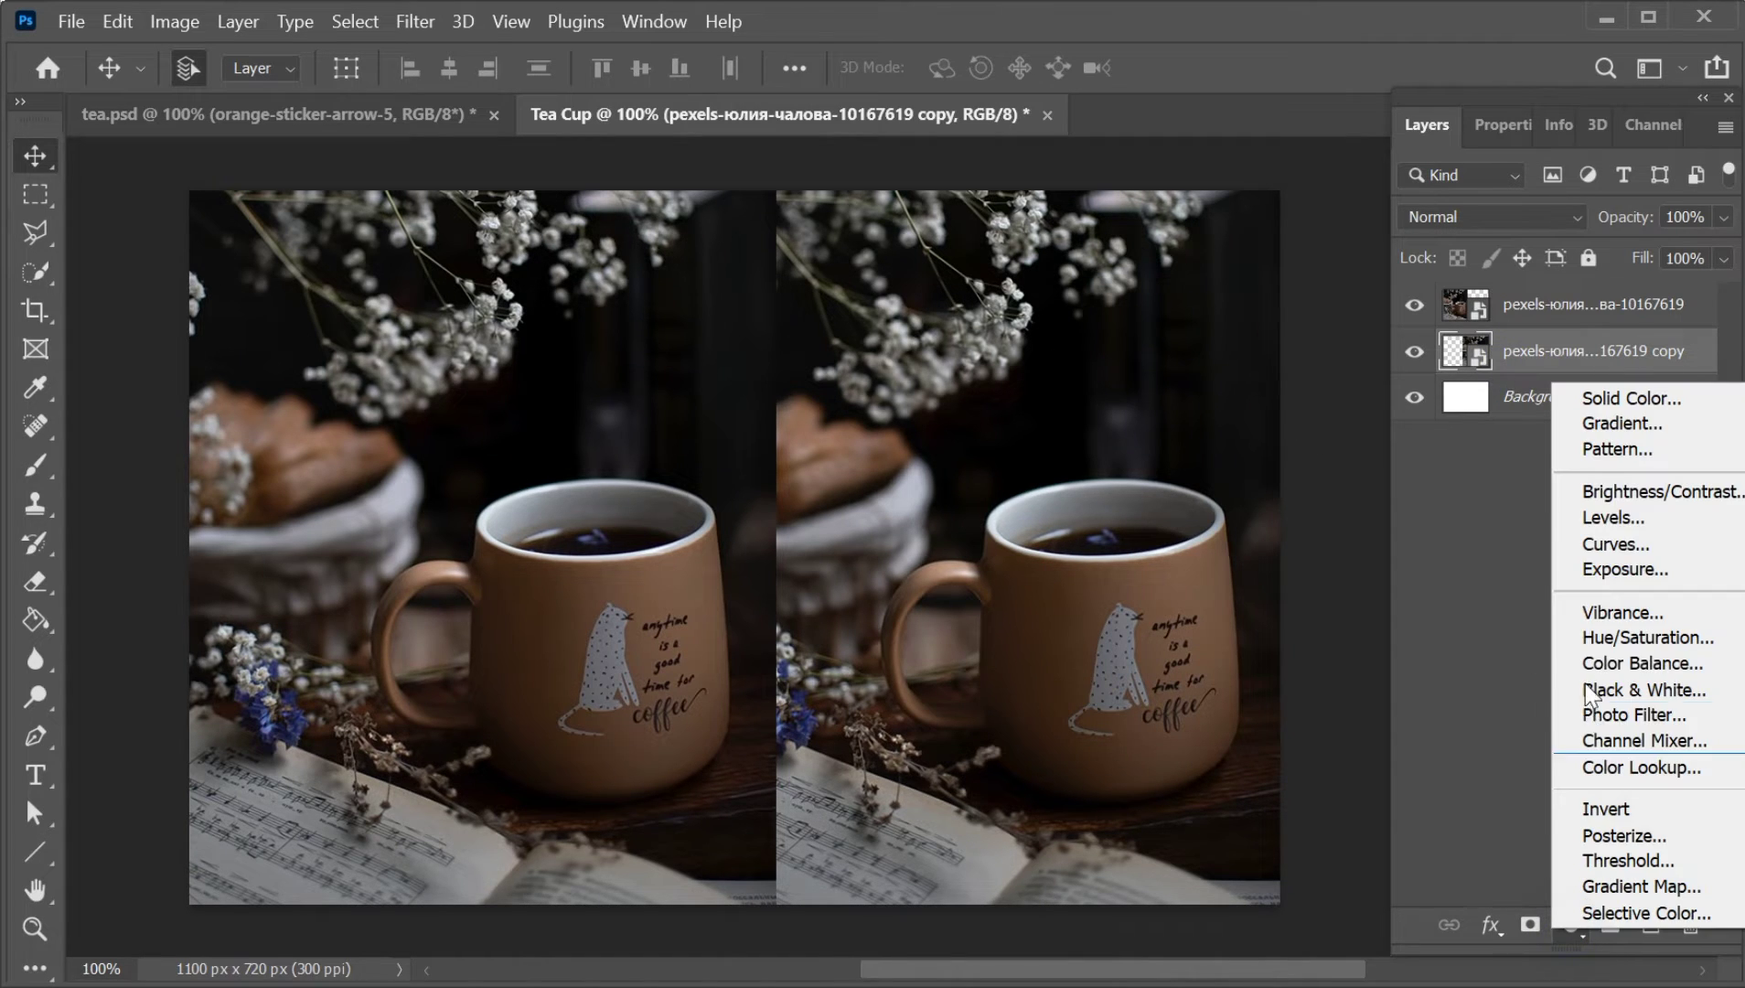
click(1609, 492)
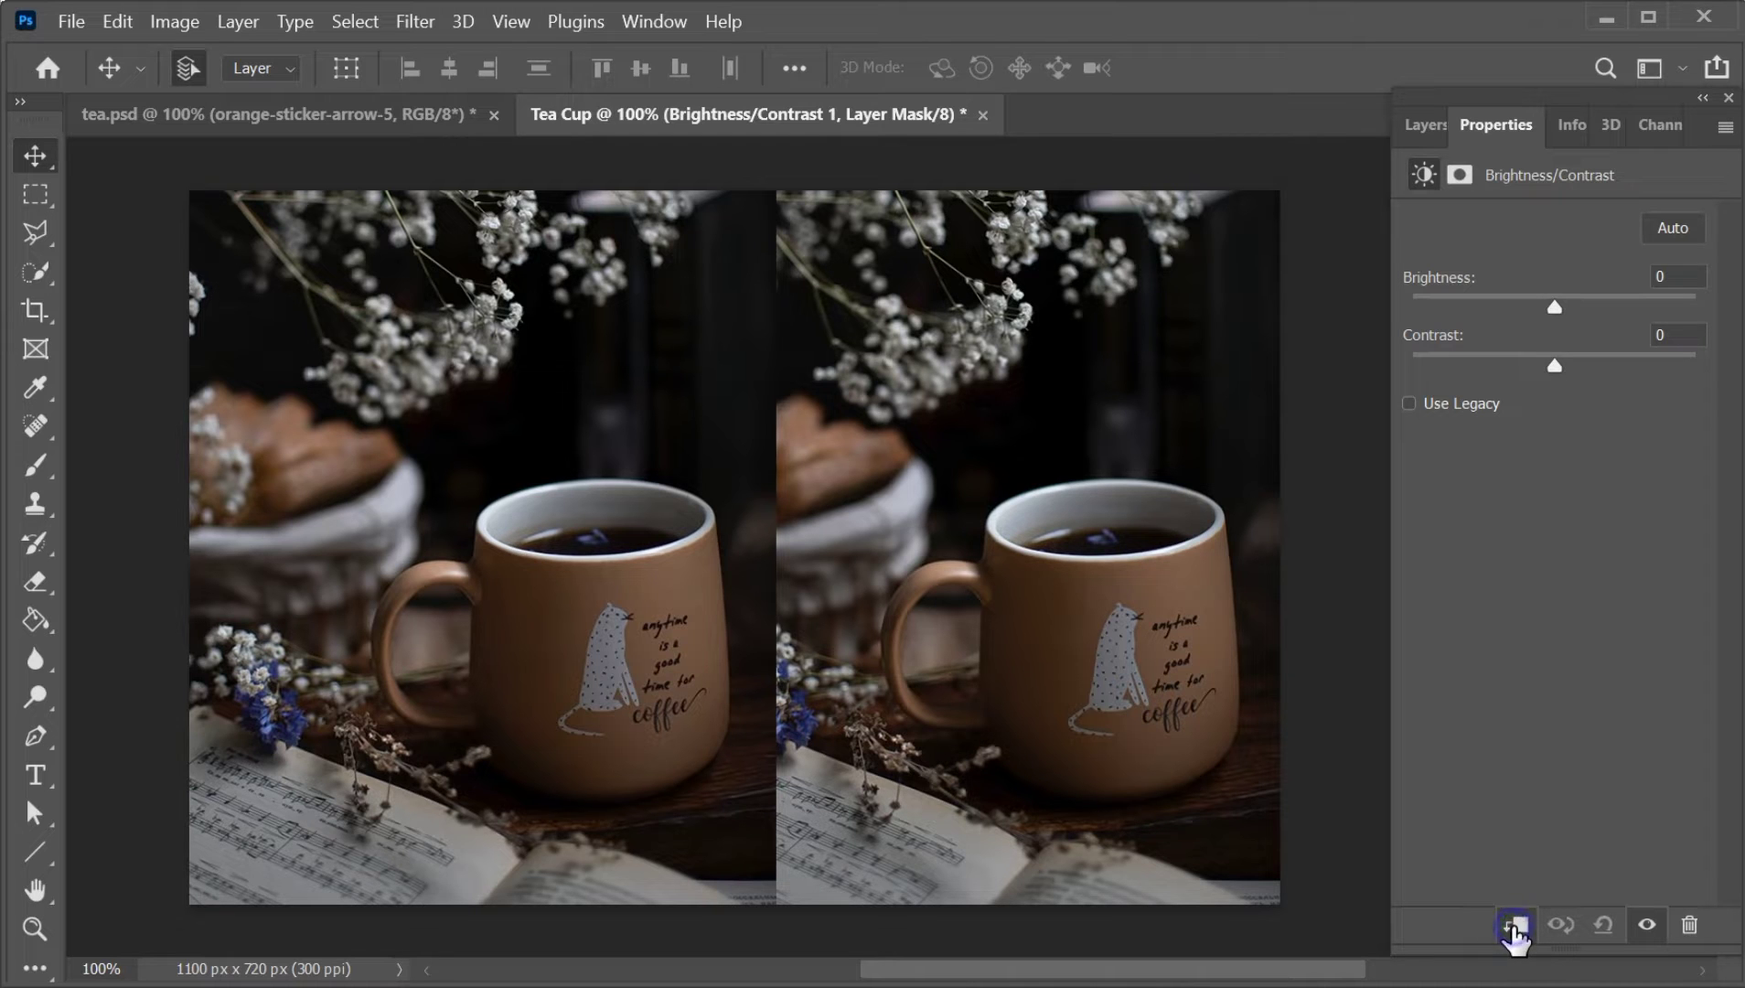
drag(1555, 307, 1643, 307)
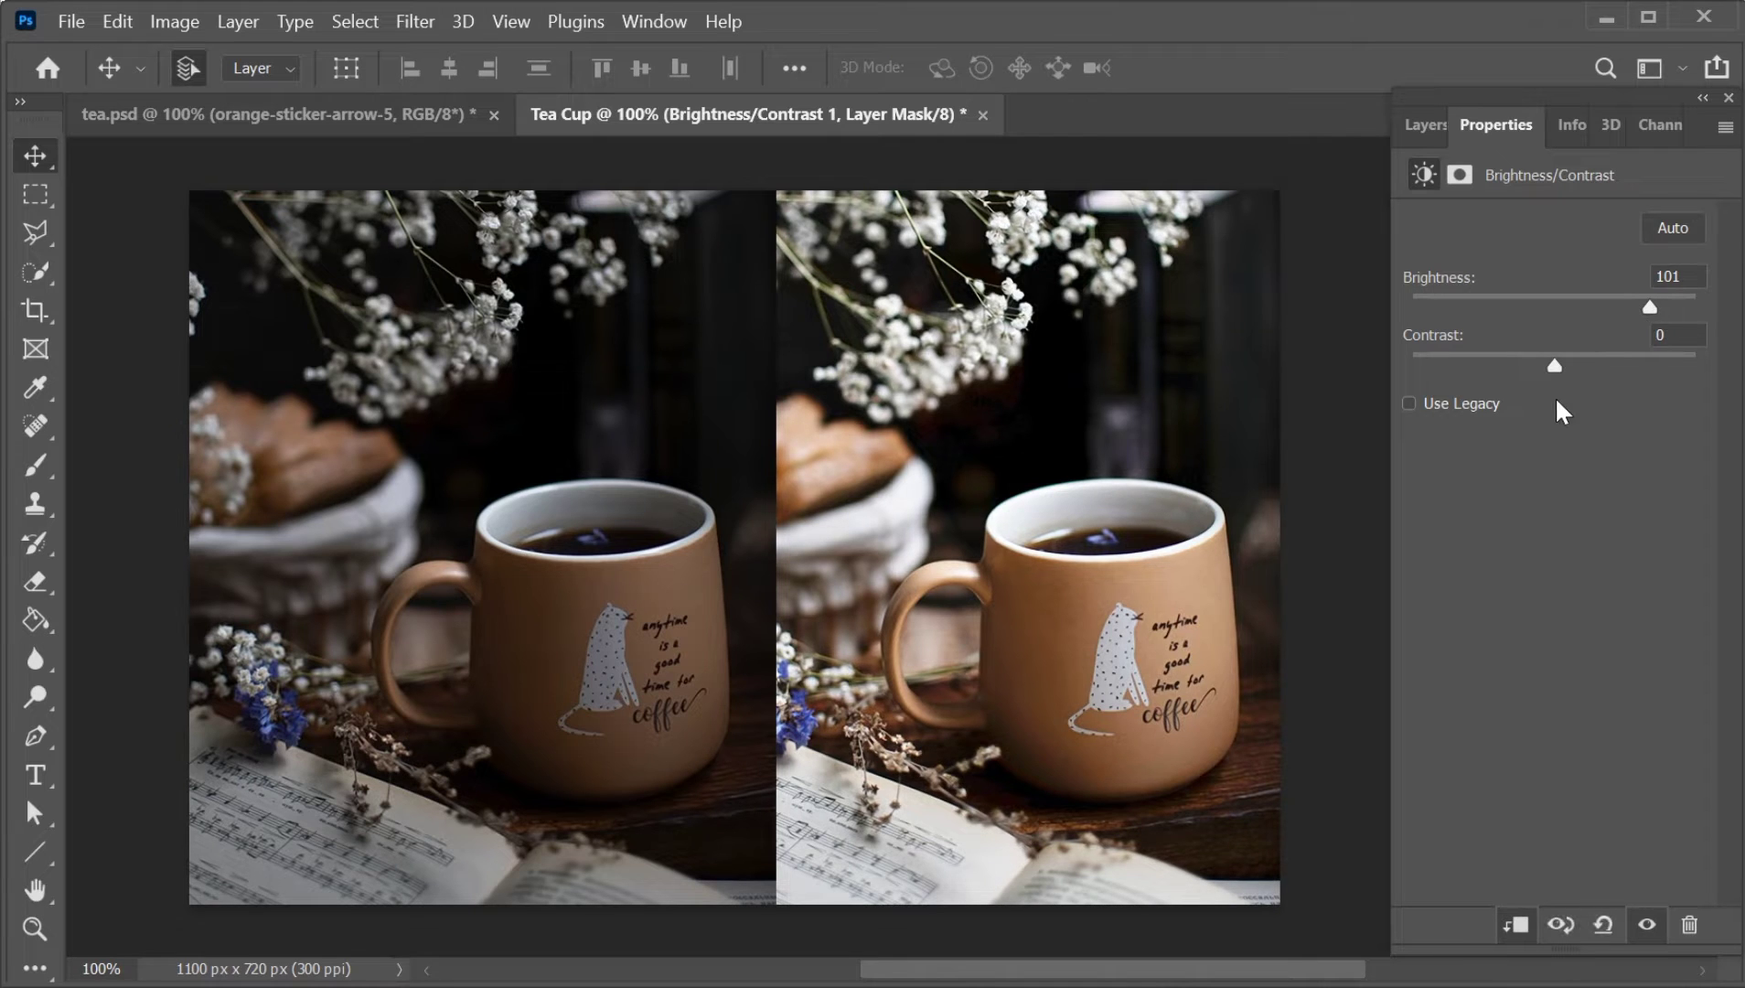
drag(1555, 365, 1557, 368)
click(1442, 117)
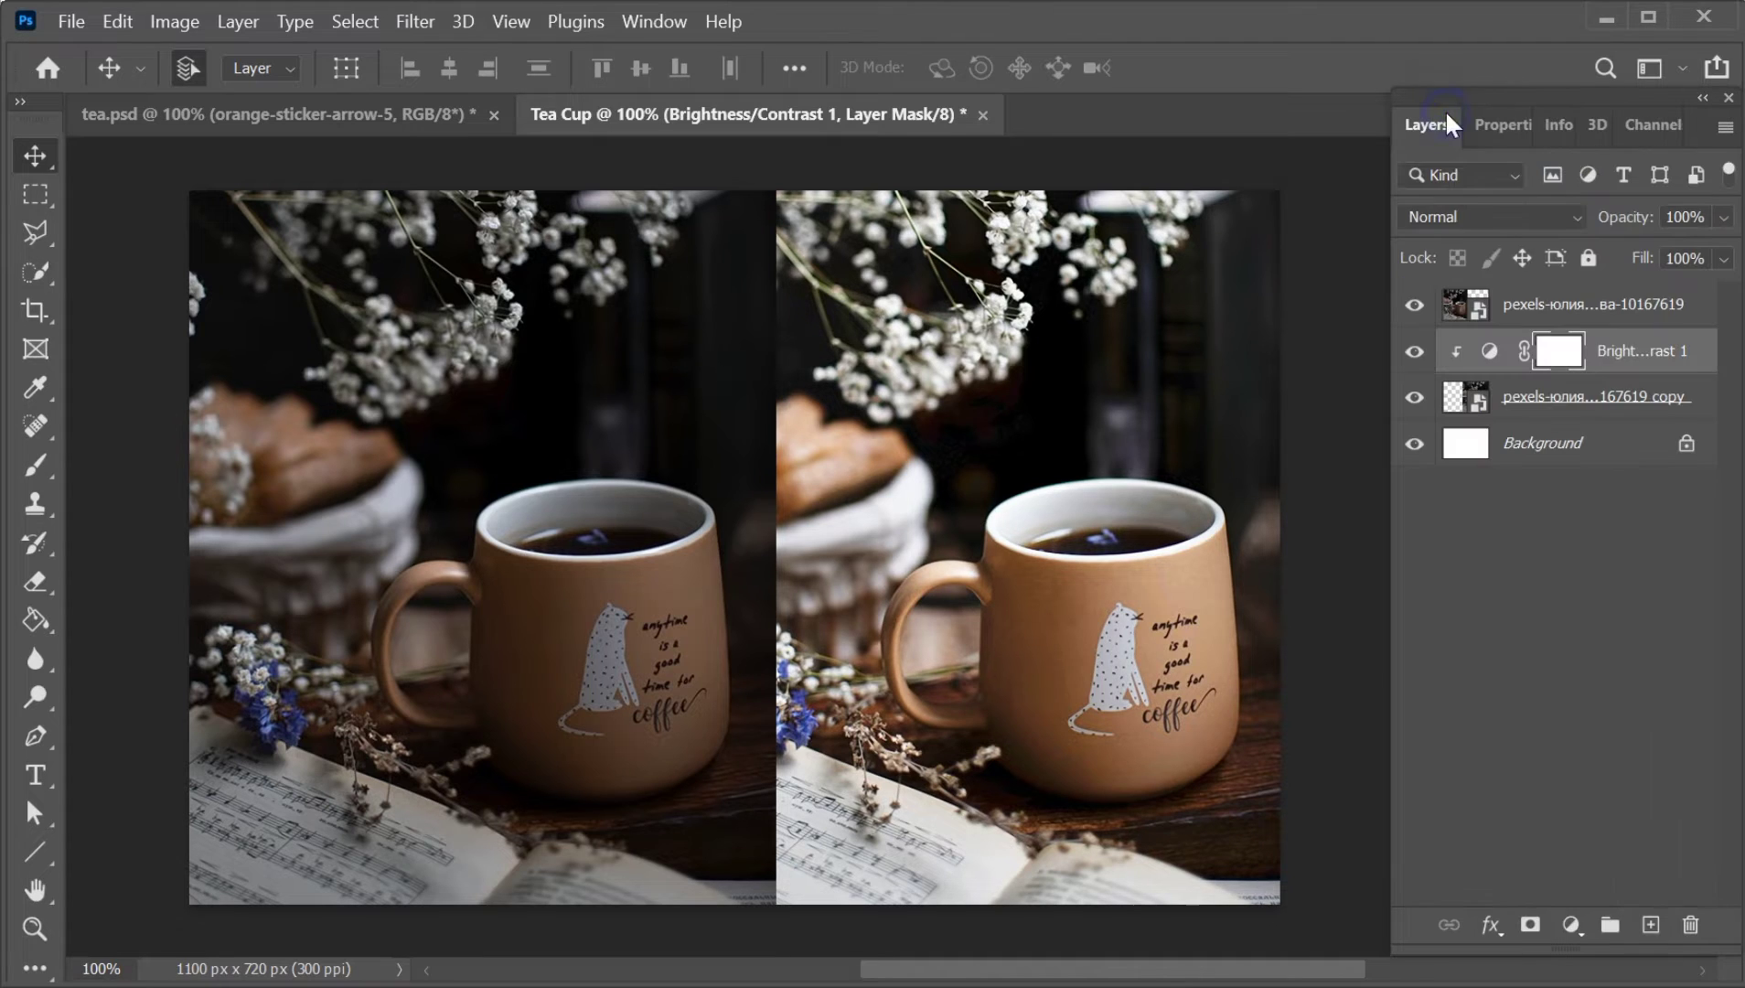
Add a Brightness/Contrast layer clipped to the top photo, brightness 101 and contrast 12
click(1557, 305)
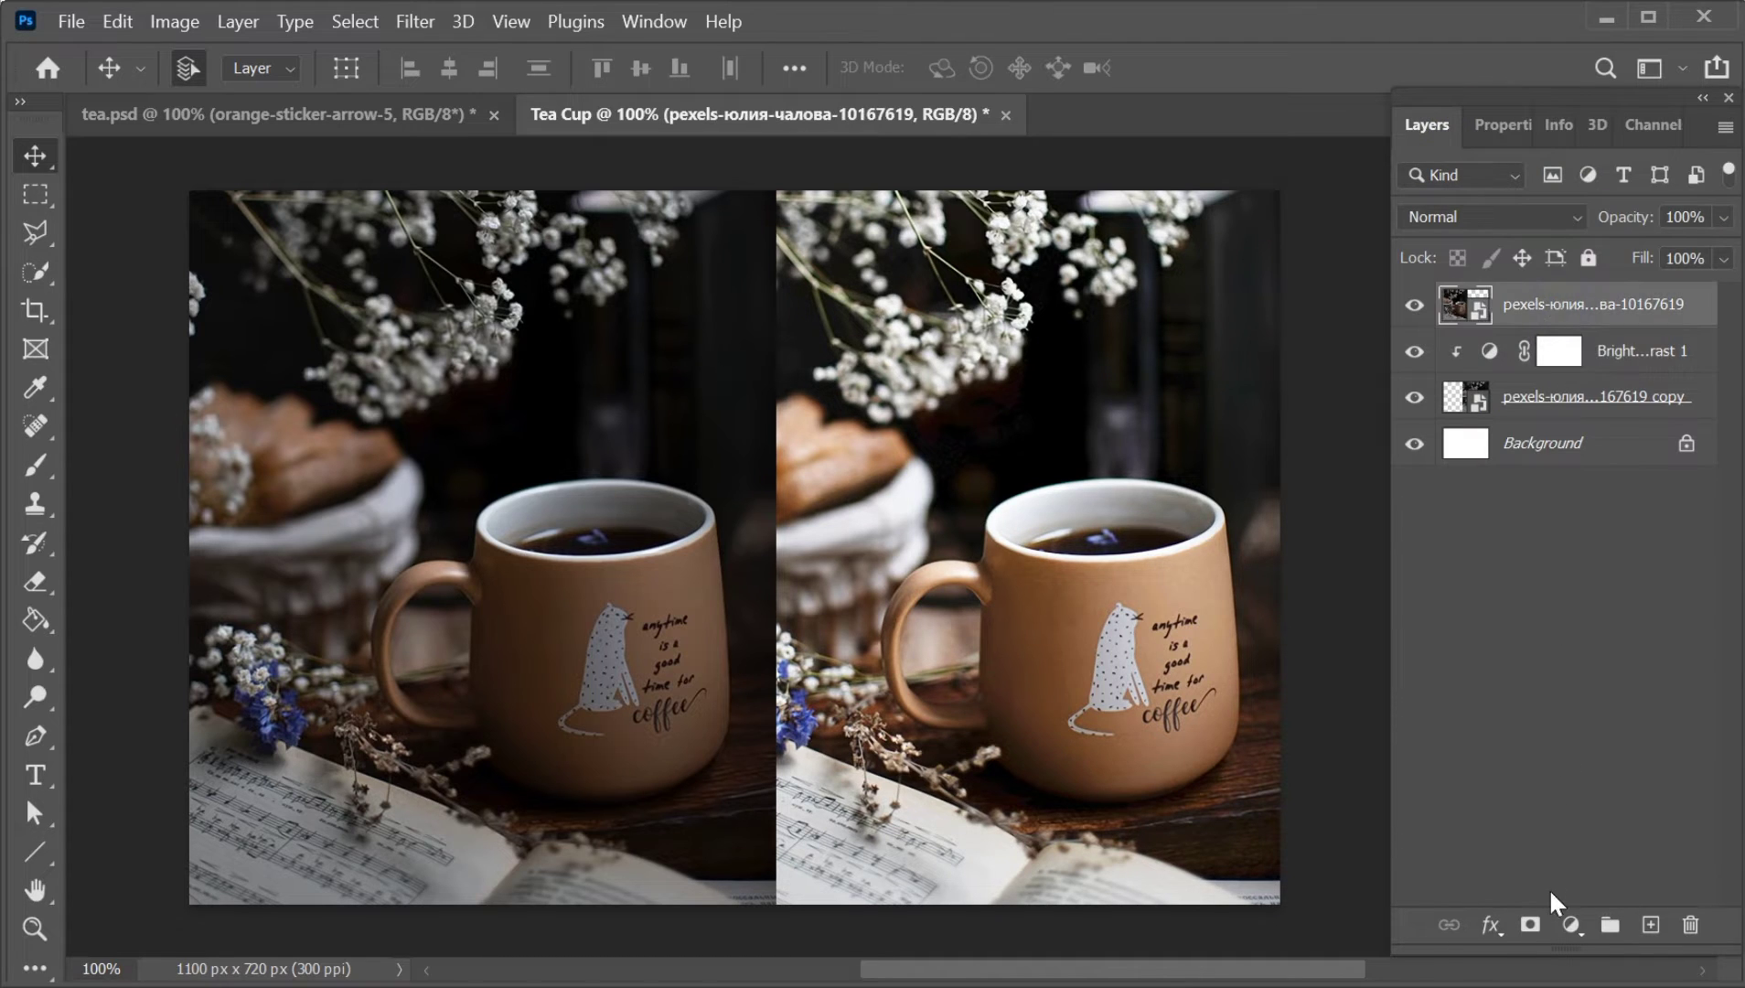
click(1568, 923)
click(1609, 470)
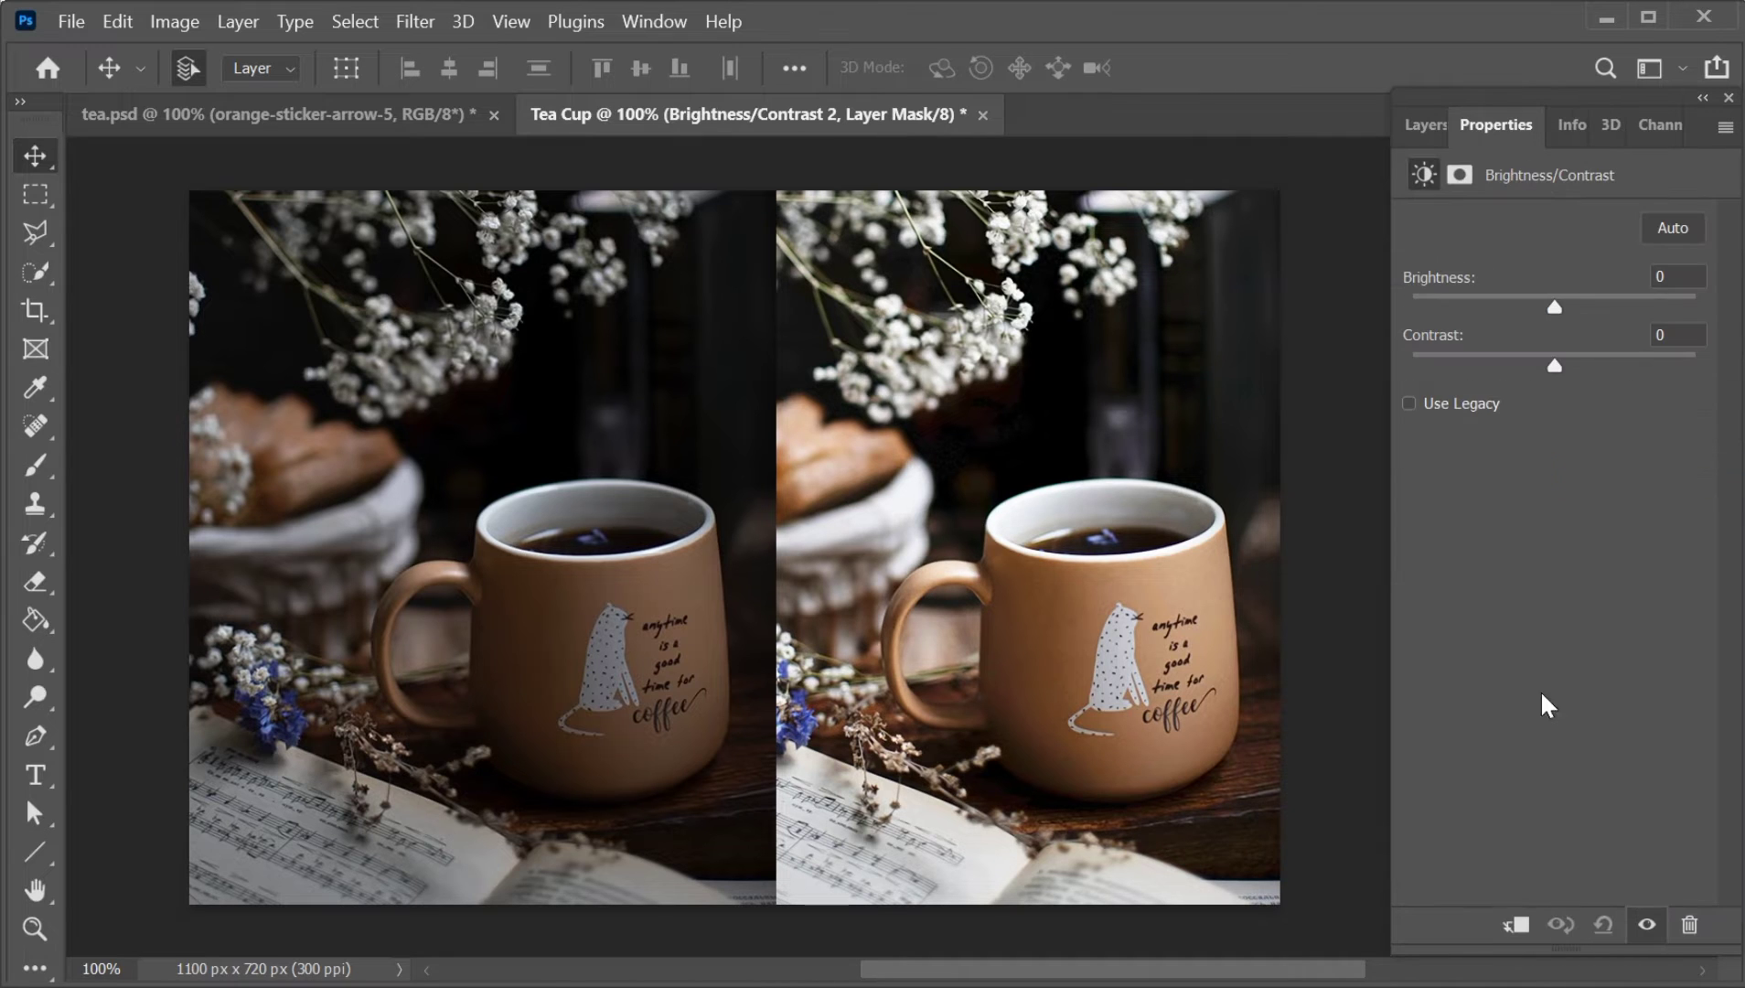
click(1520, 924)
drag(1553, 310, 1645, 331)
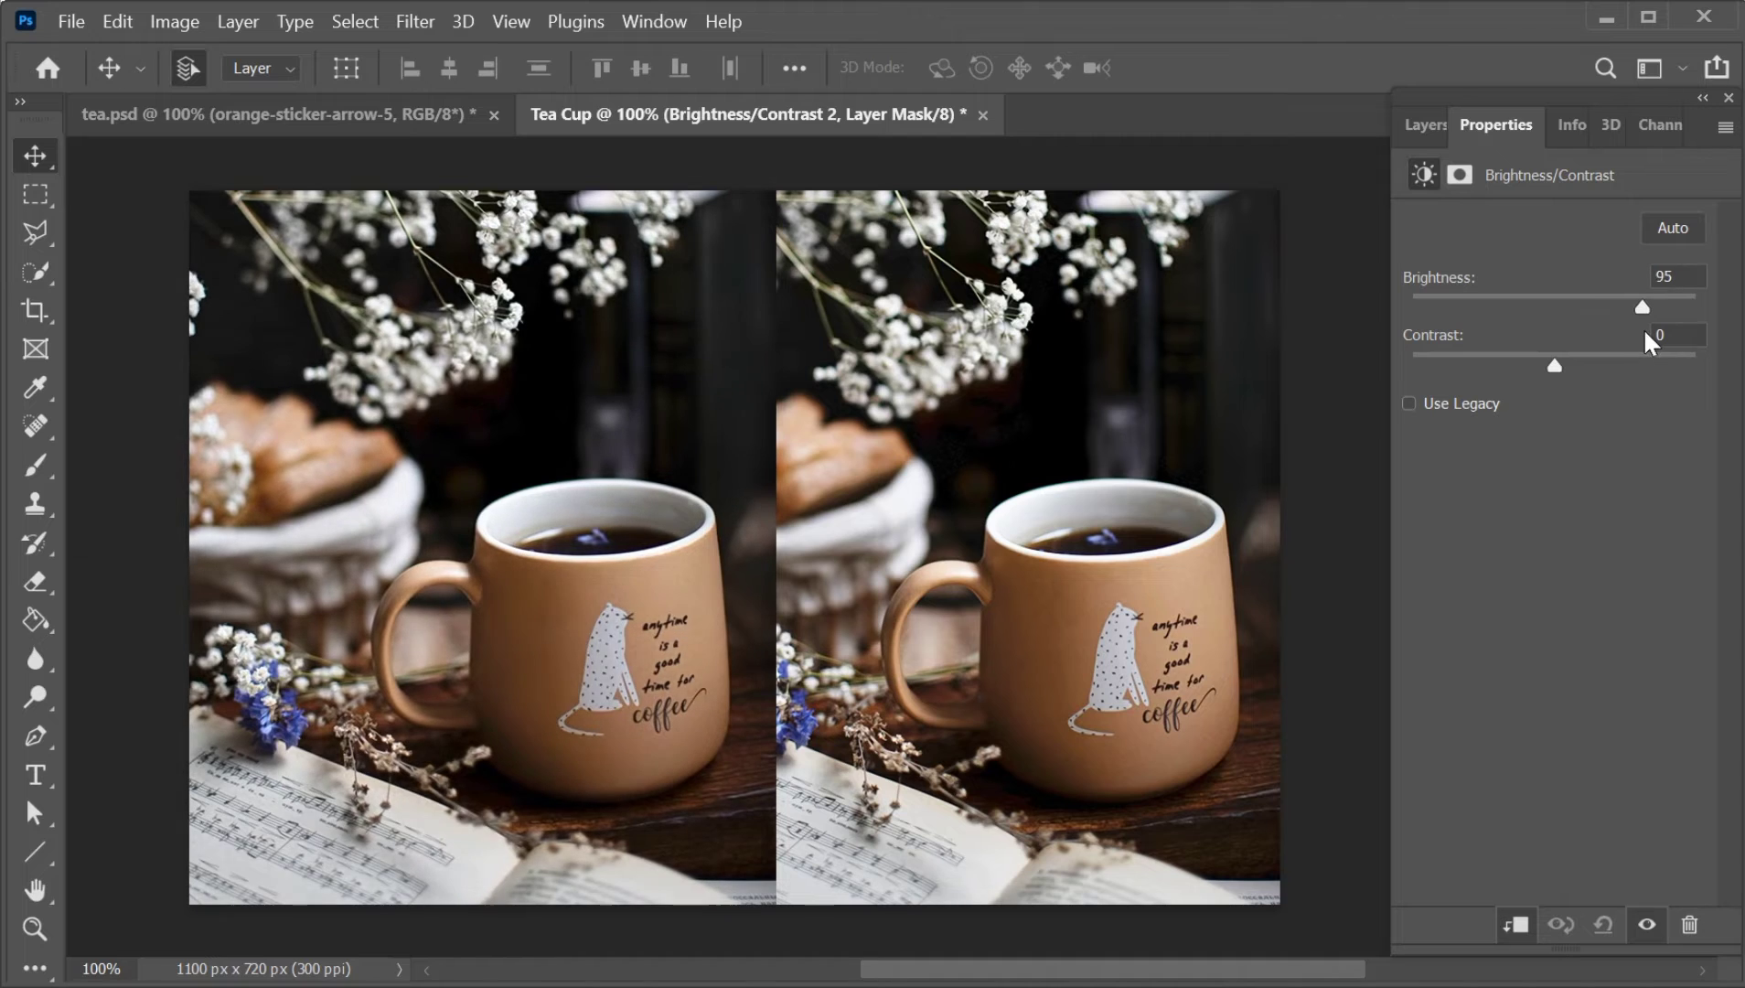
drag(1554, 365, 1572, 364)
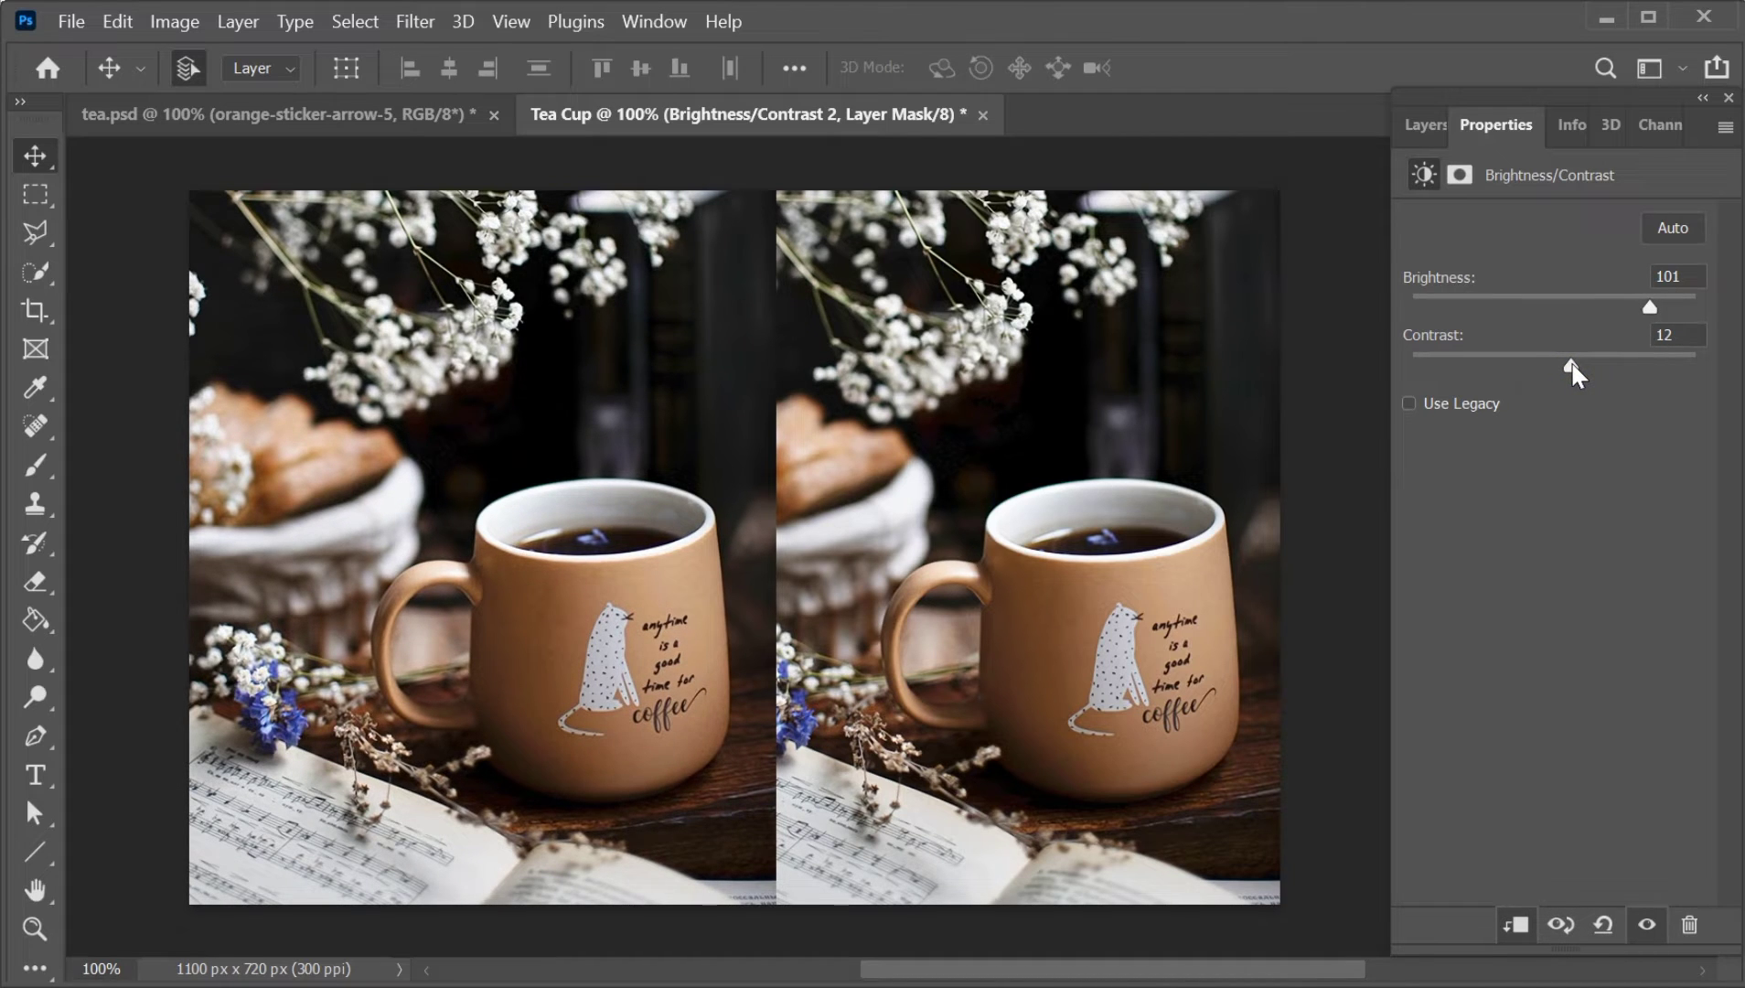
click(1434, 125)
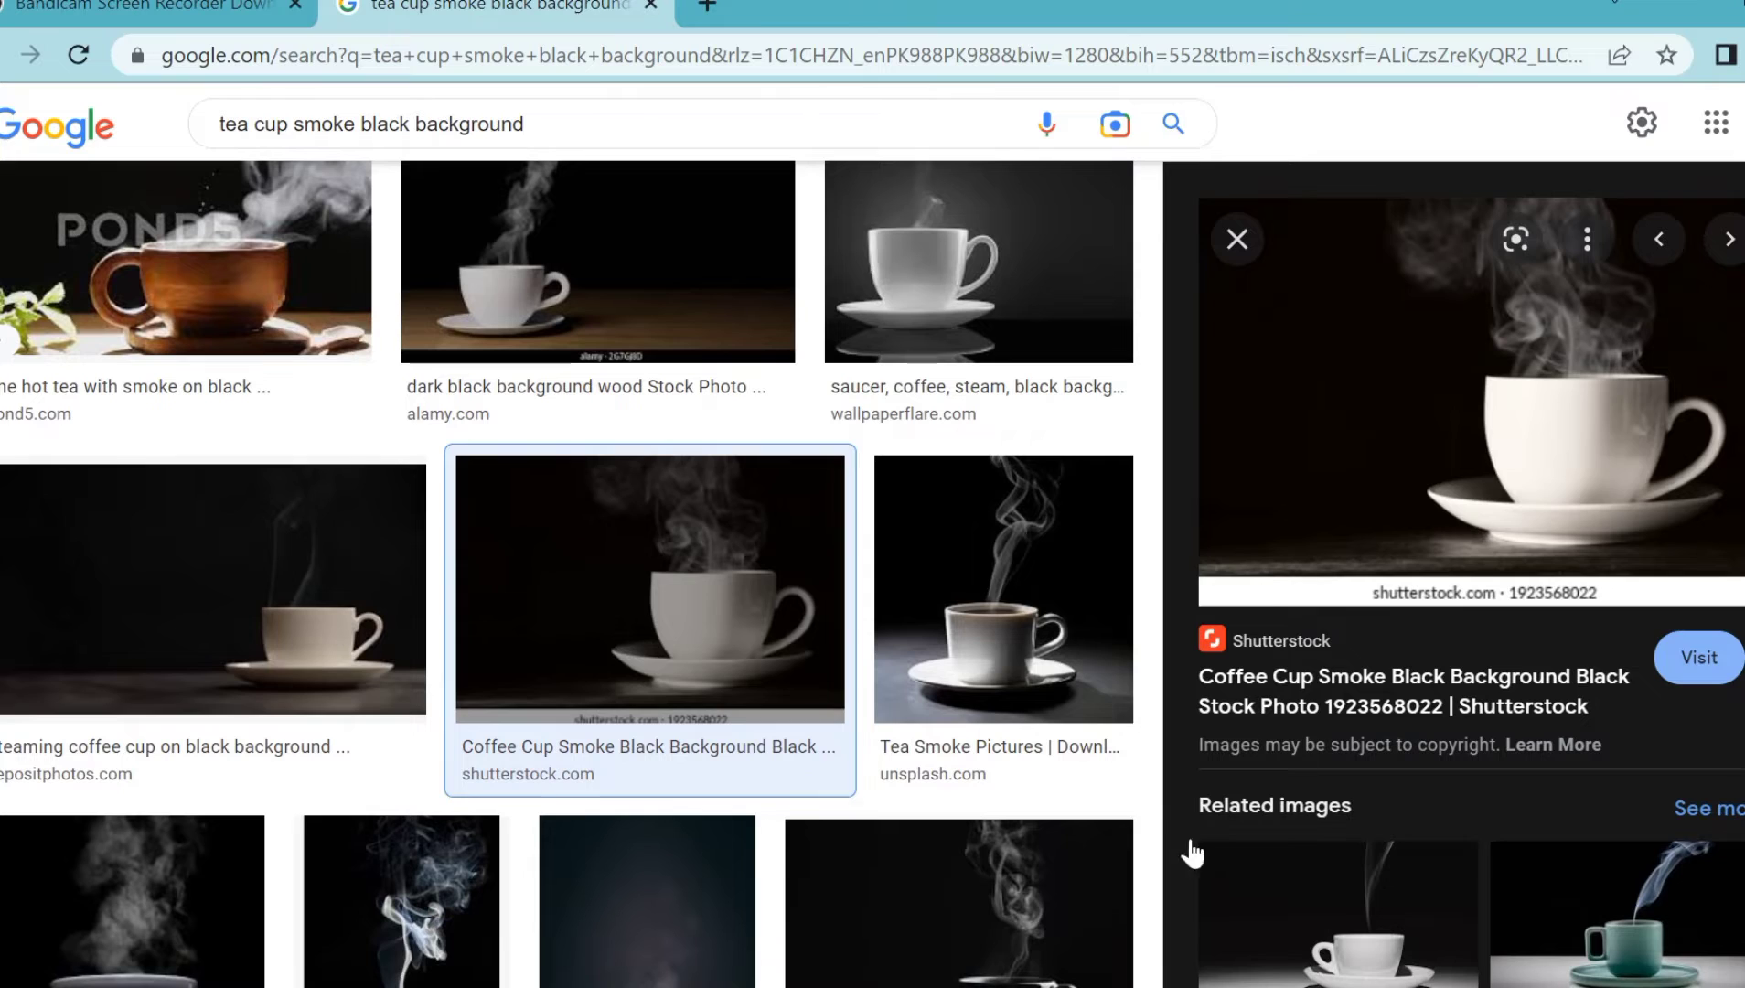
Copy the Shutterstock steaming white cup on black background image and switch back to Photoshop
right_click(1467, 374)
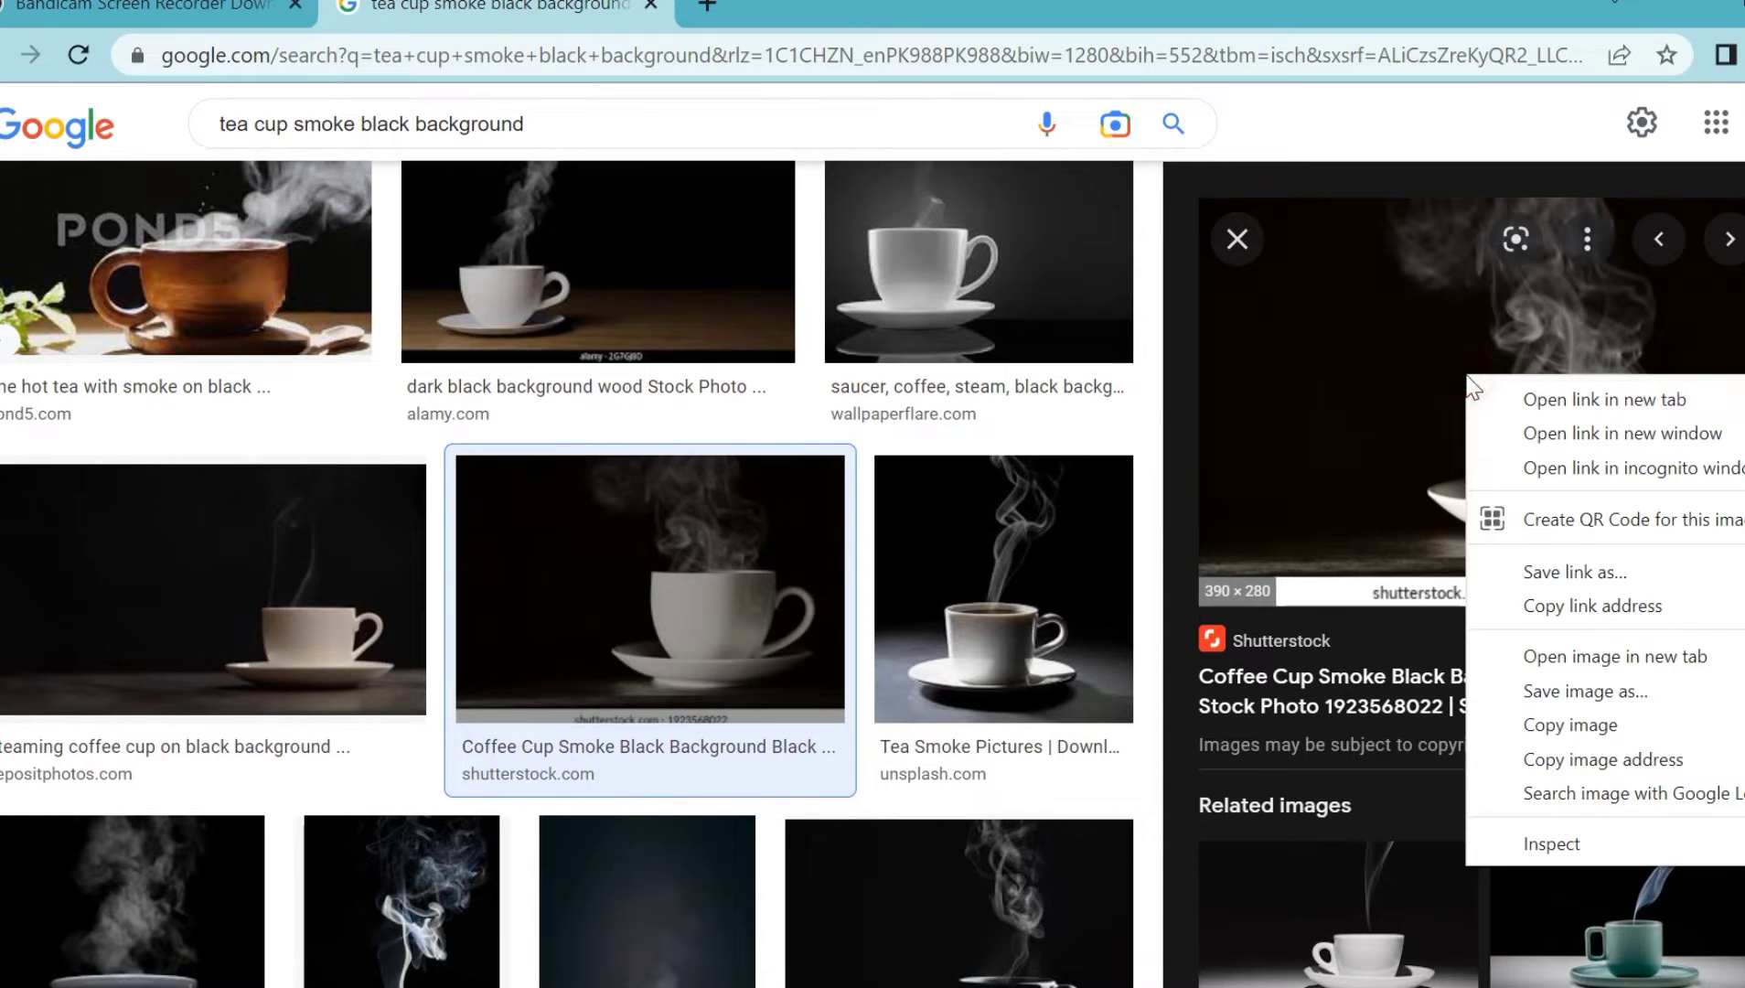
click(1555, 727)
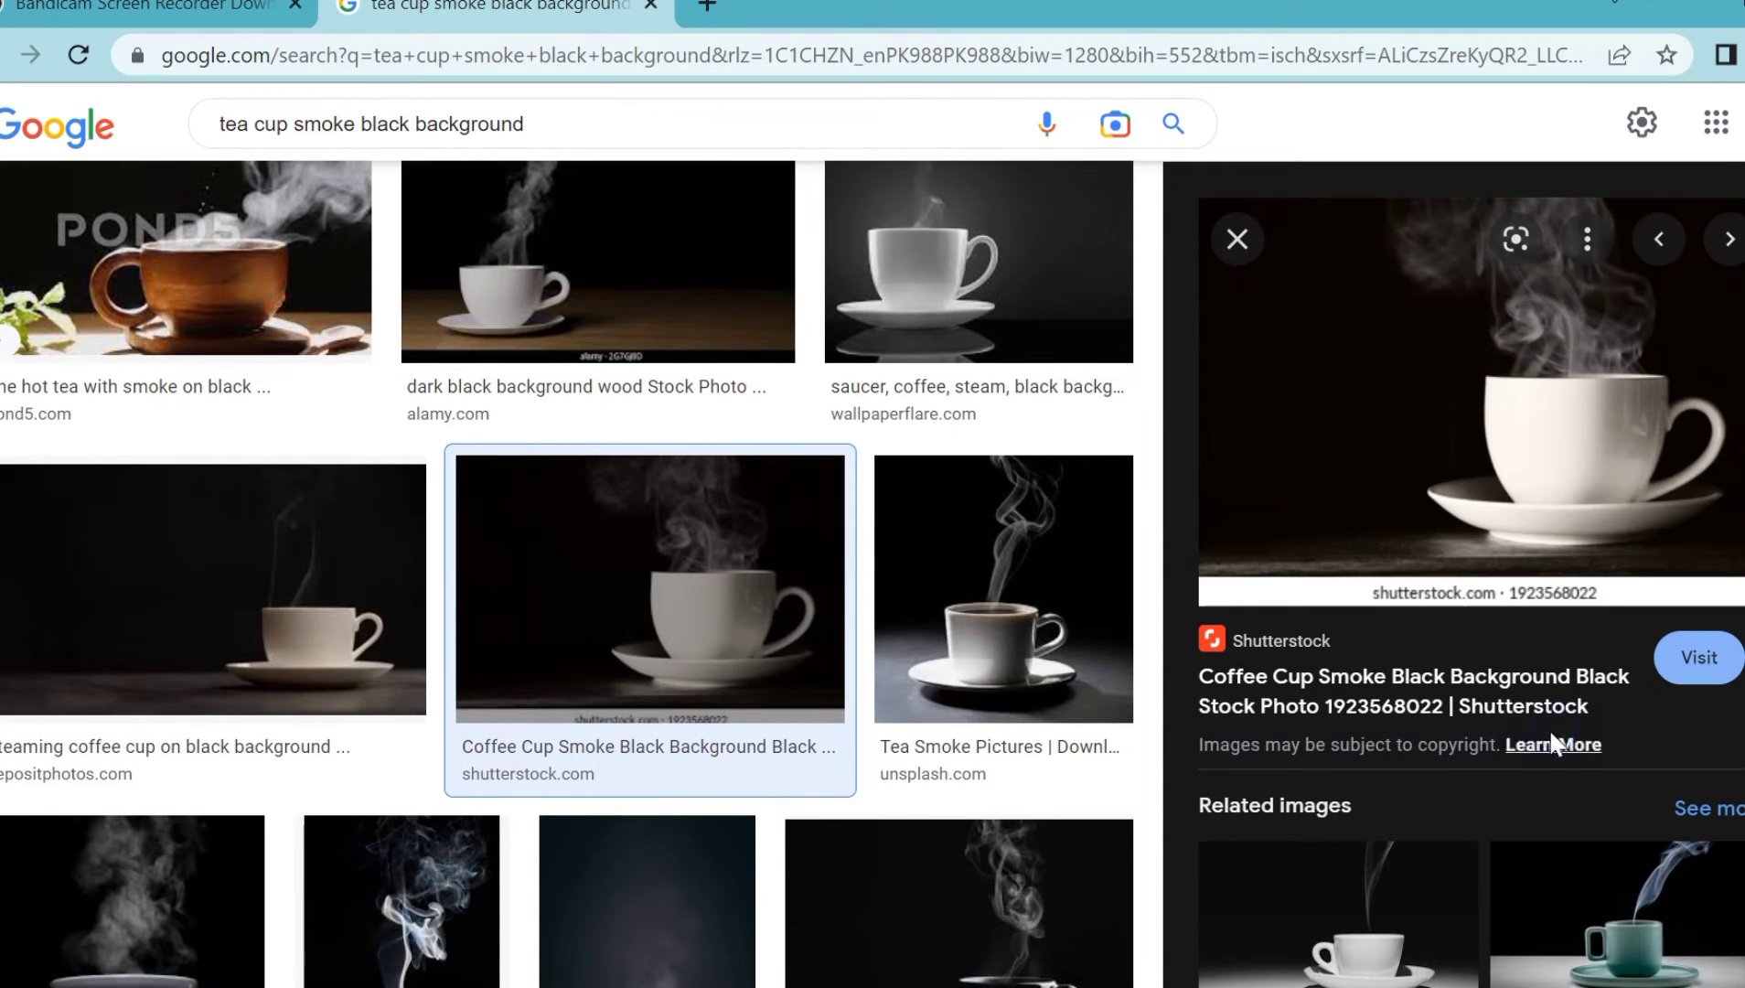
double_click(555, 122)
drag(318, 123, 210, 120)
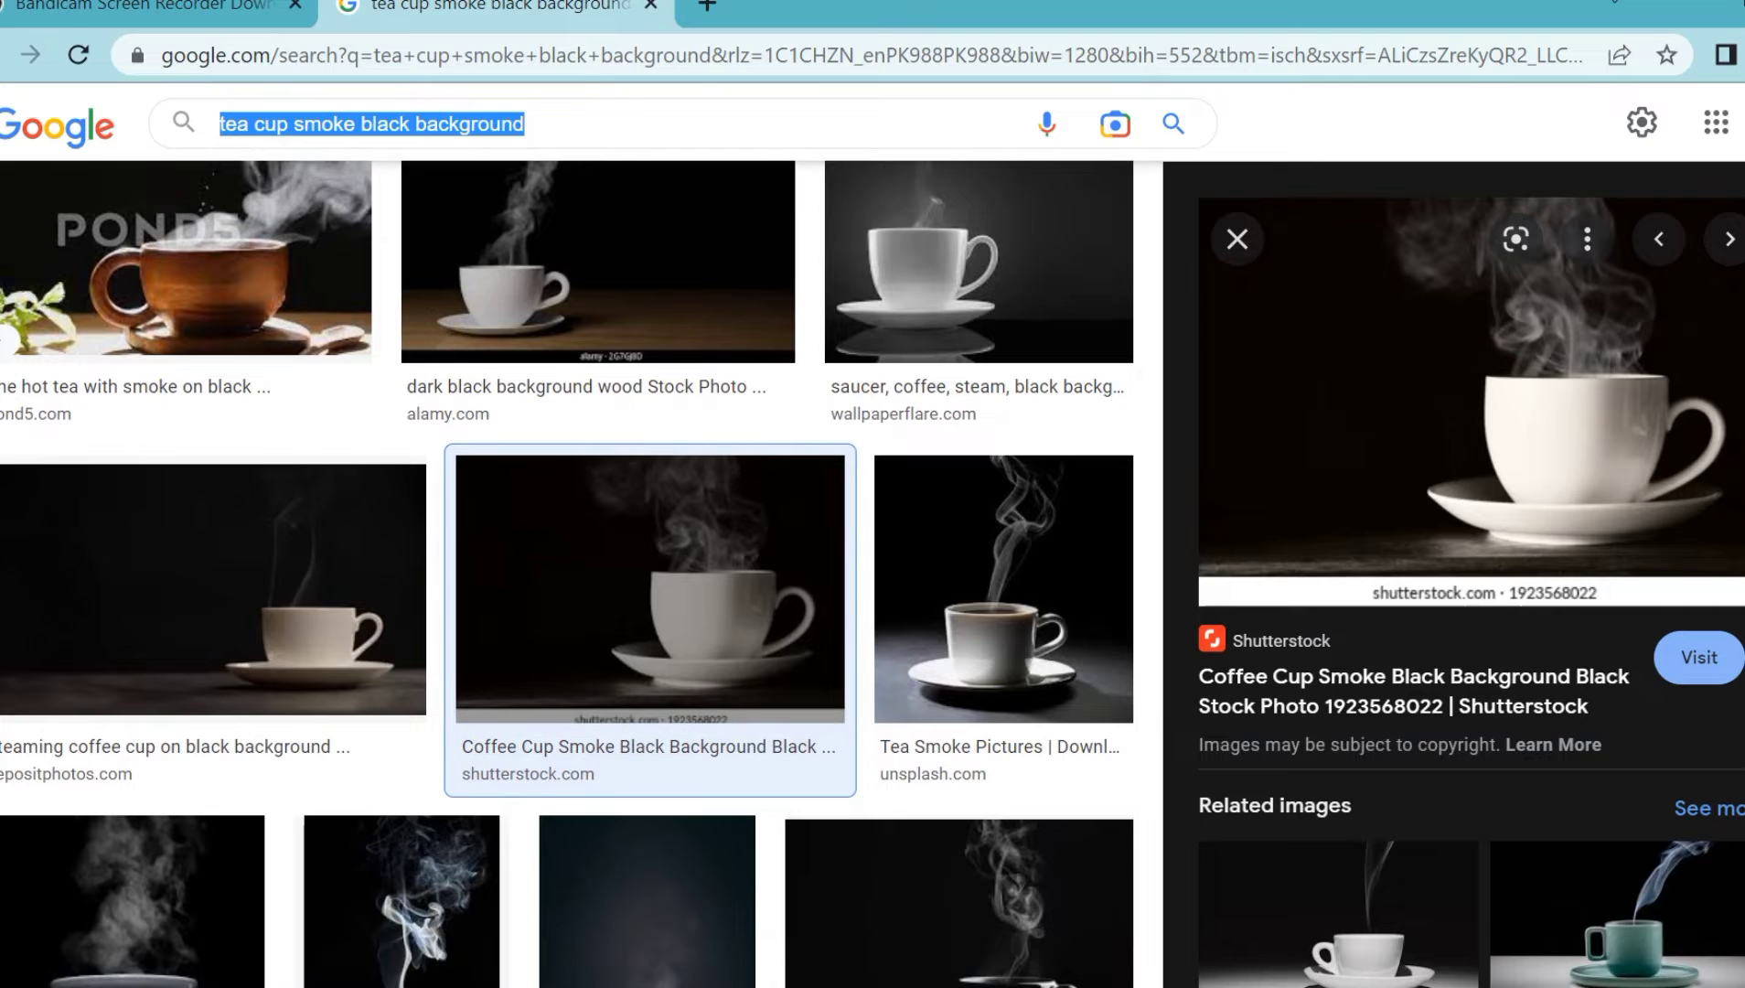
click(803, 856)
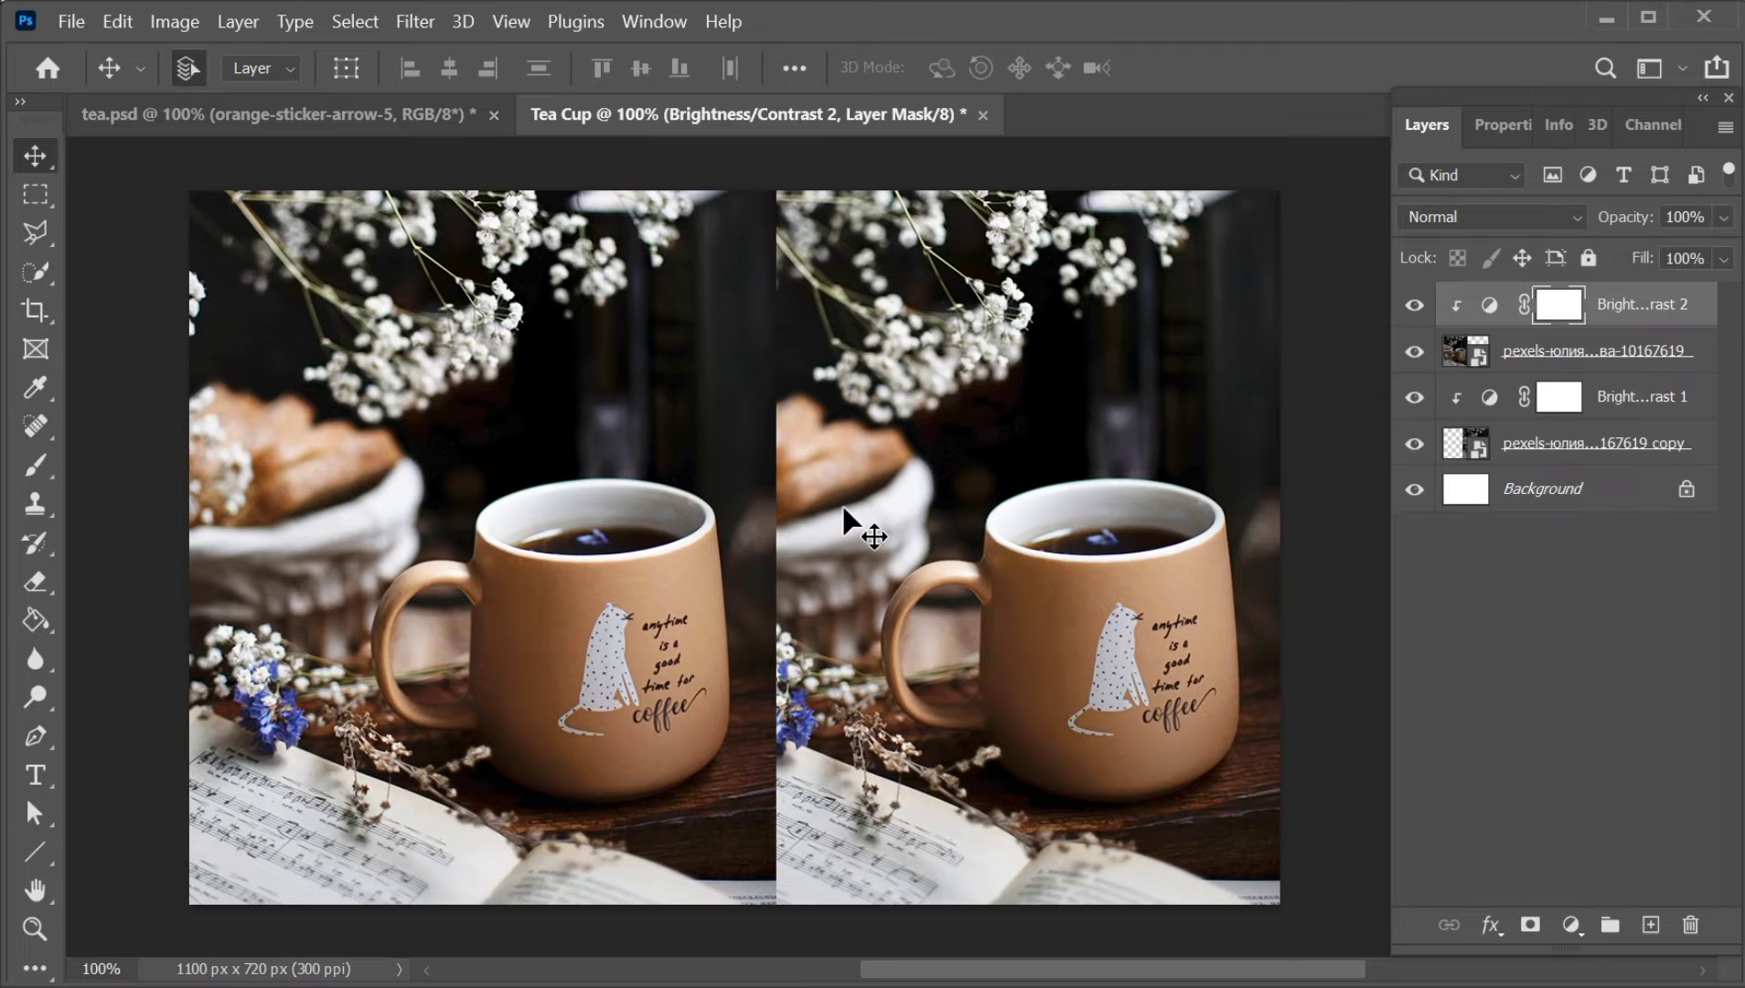
Paste the steaming cup image as Layer 1, shift it right and scale it to about 156%
key(ctrl+v)
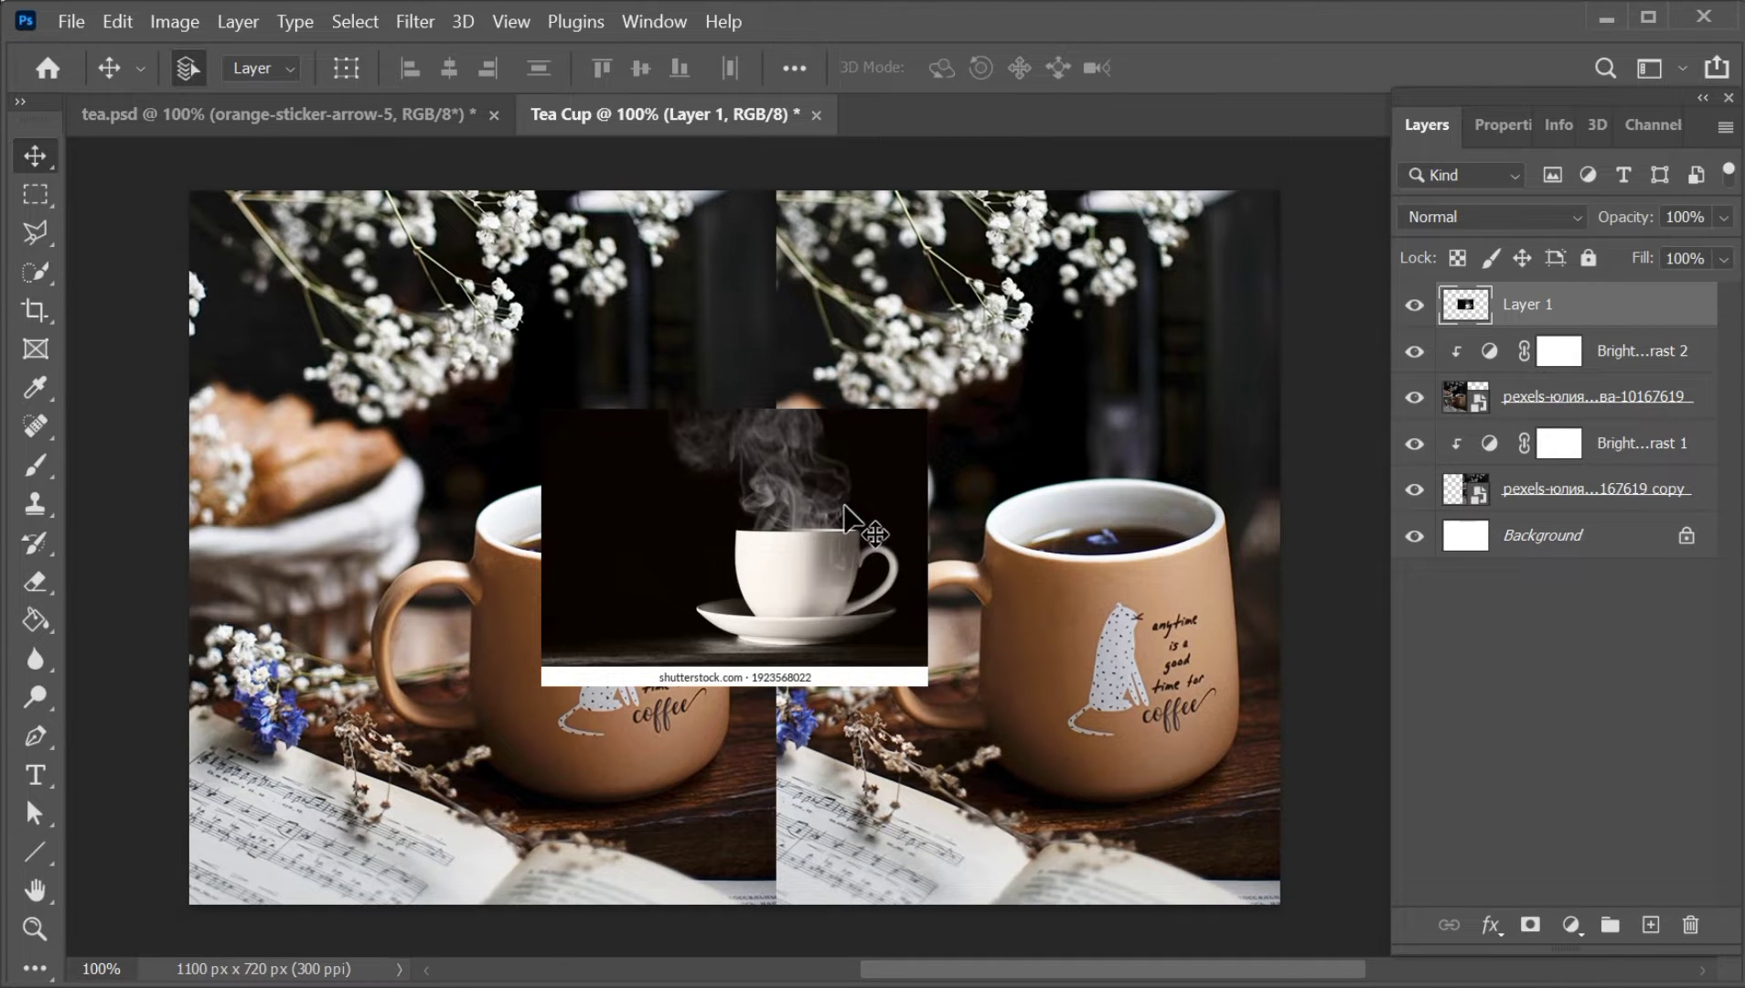
drag(841, 526, 919, 544)
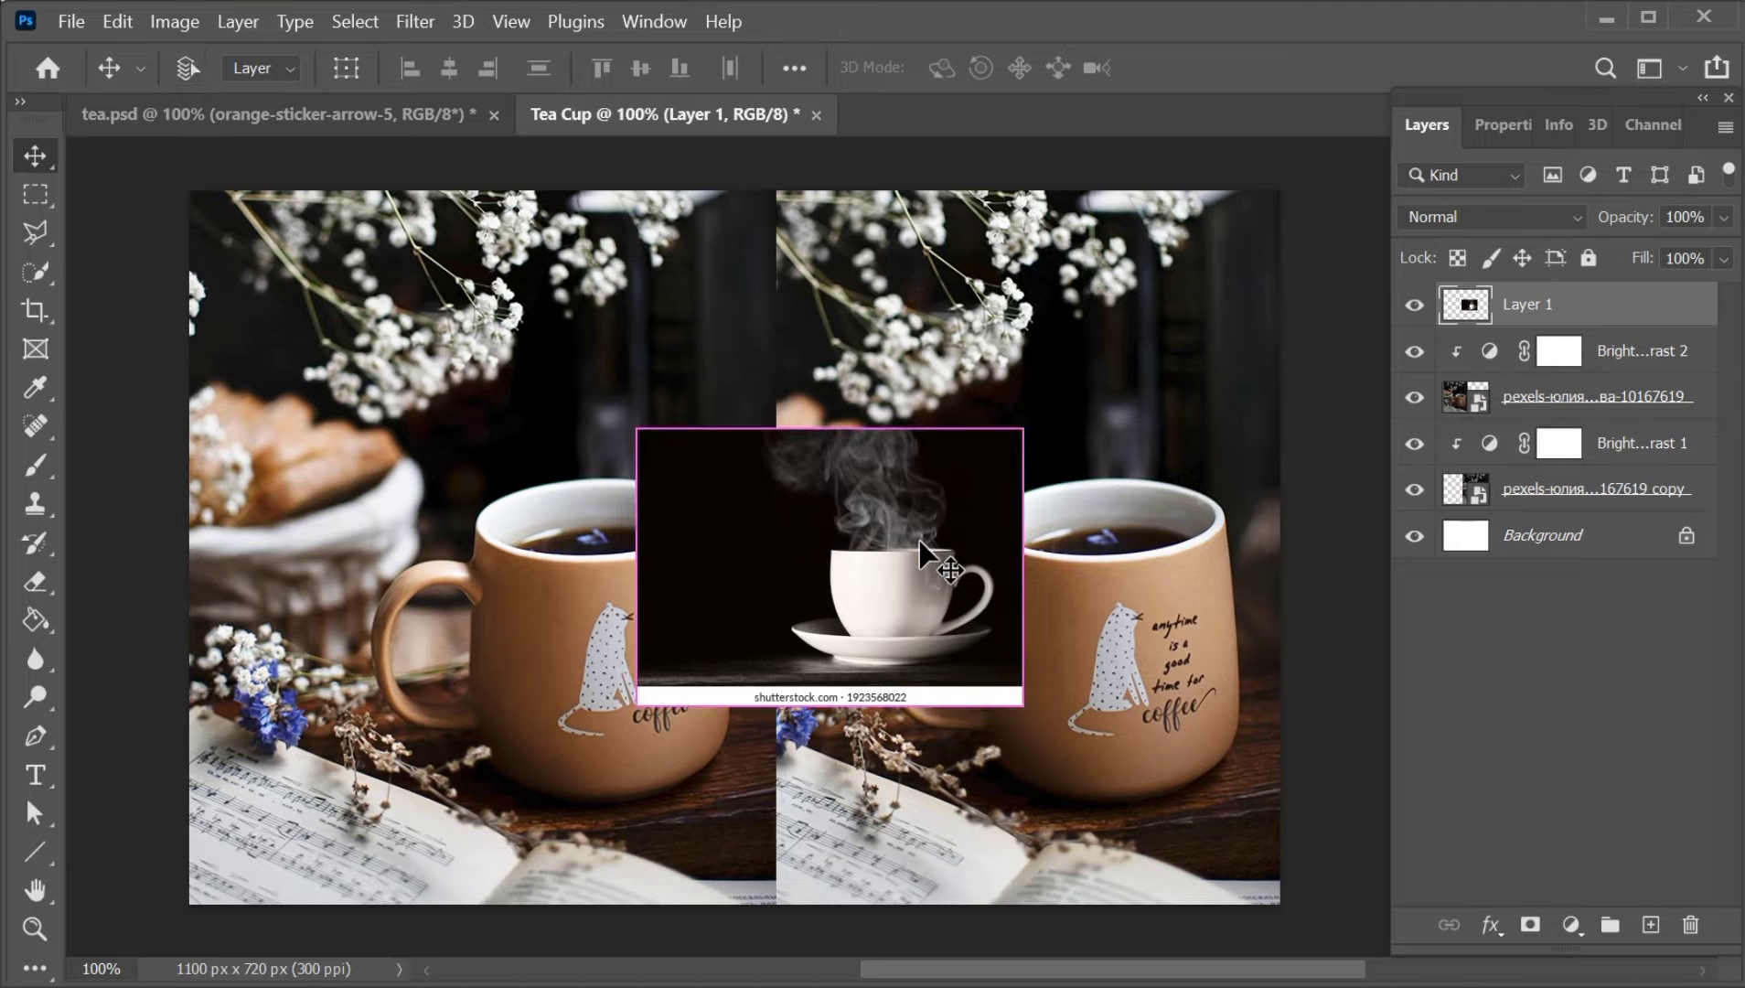
key(ctrl+t)
drag(1018, 423, 1238, 273)
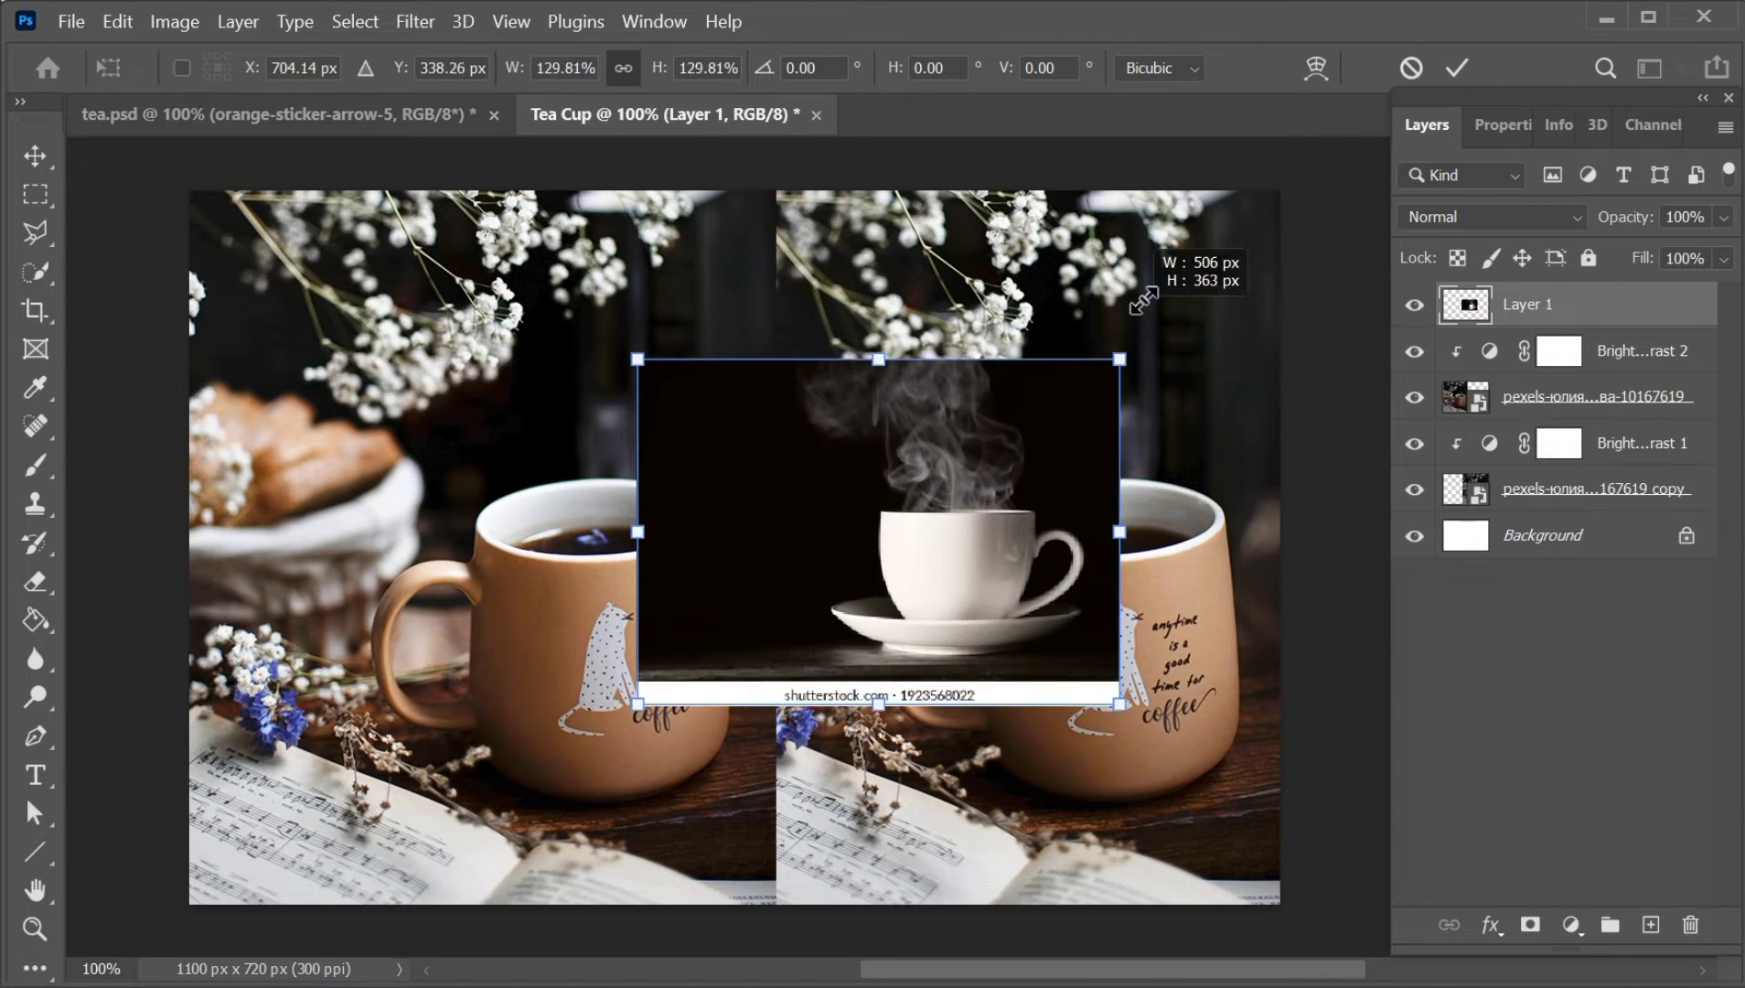
click(1457, 67)
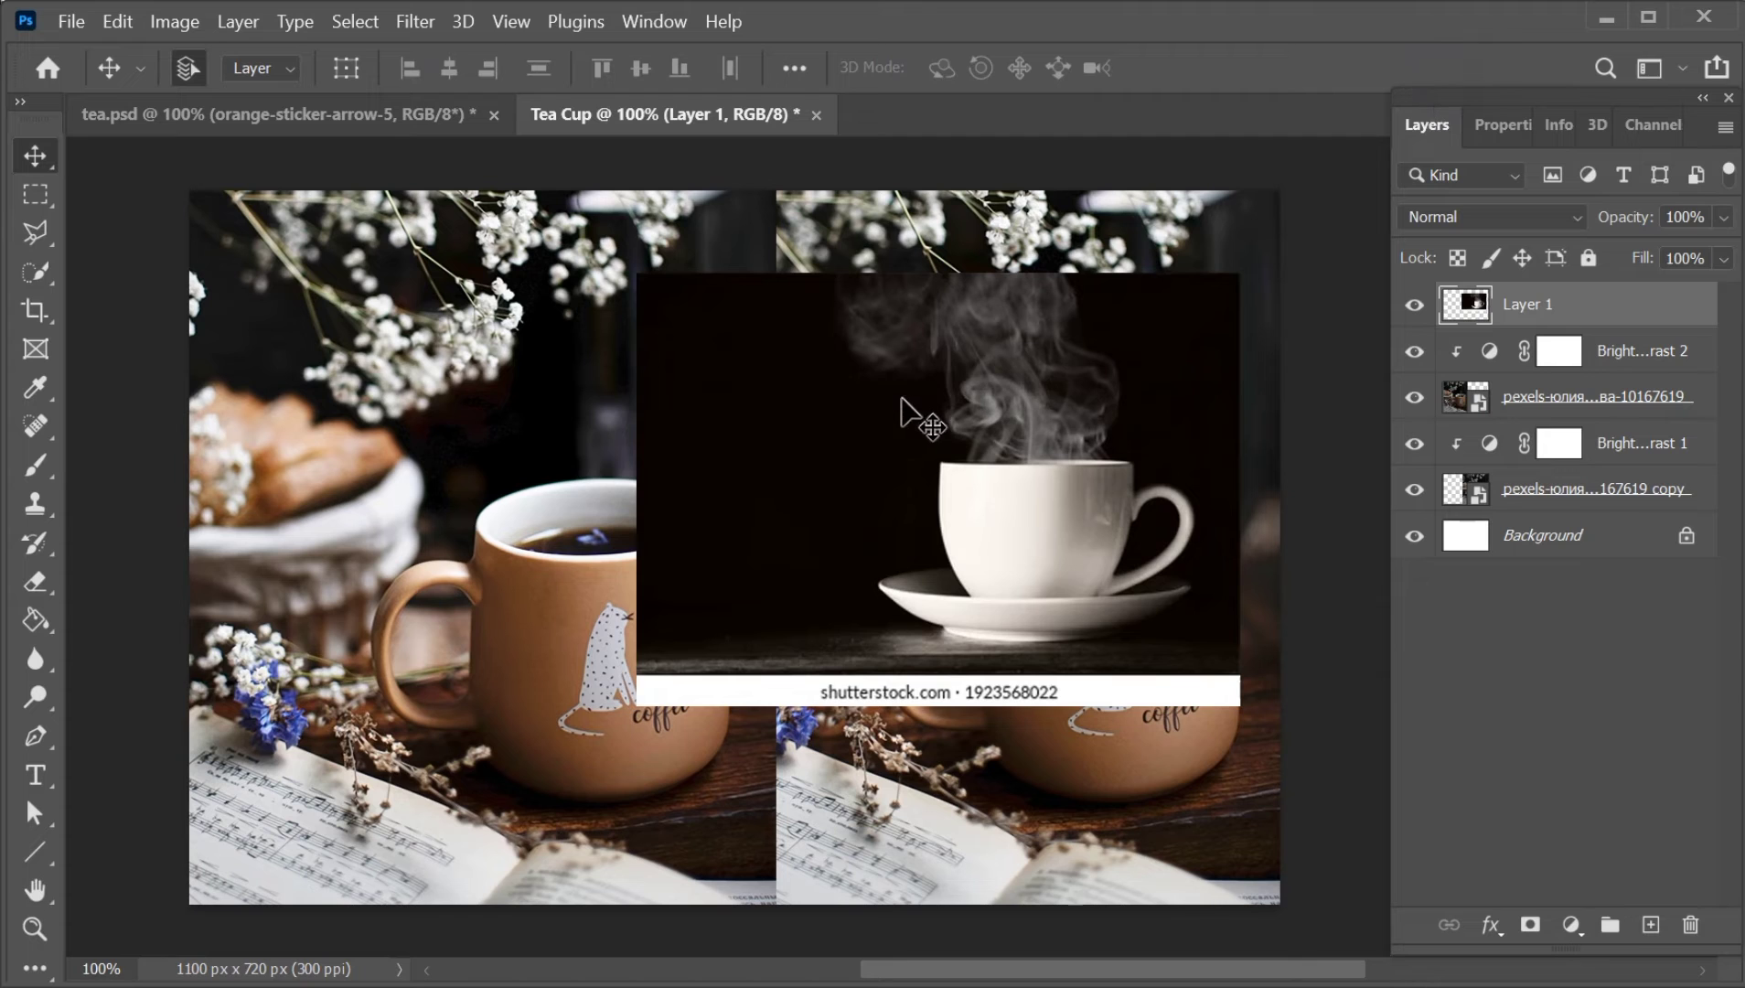
Marquee-select the steam above the cup and cut it onto its own Layer 2 via Layer Via Cut
click(33, 195)
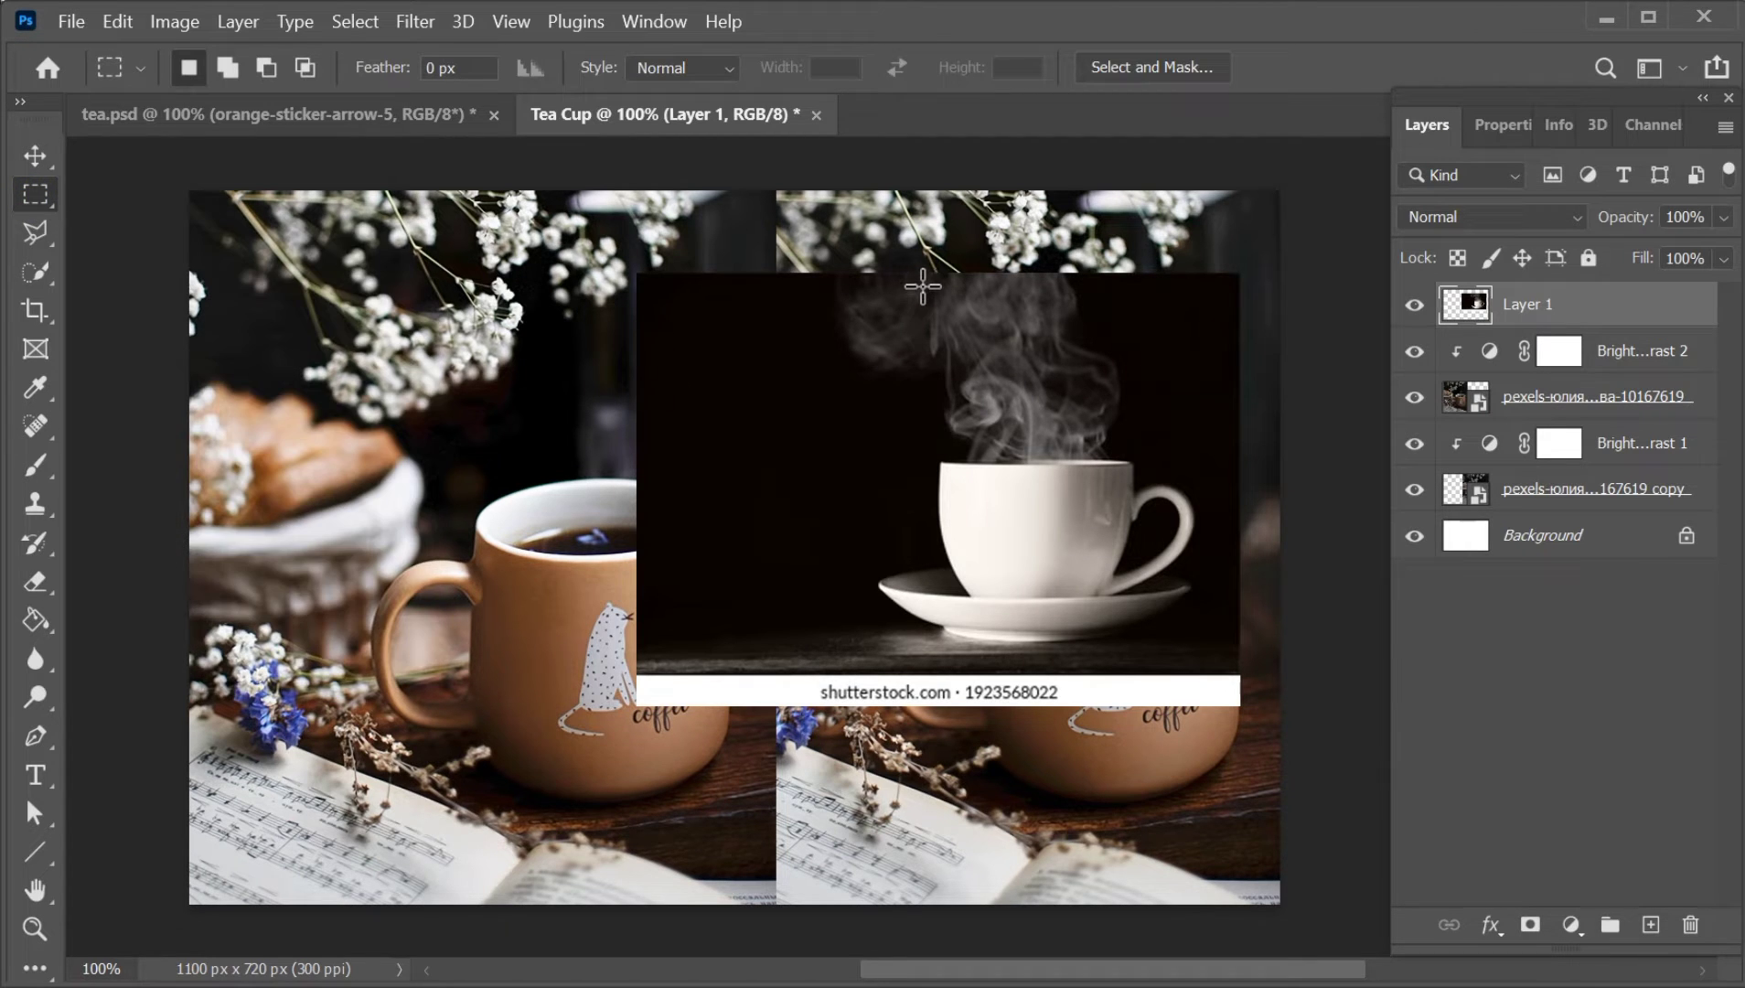
drag(924, 285, 1147, 457)
right_click(1047, 371)
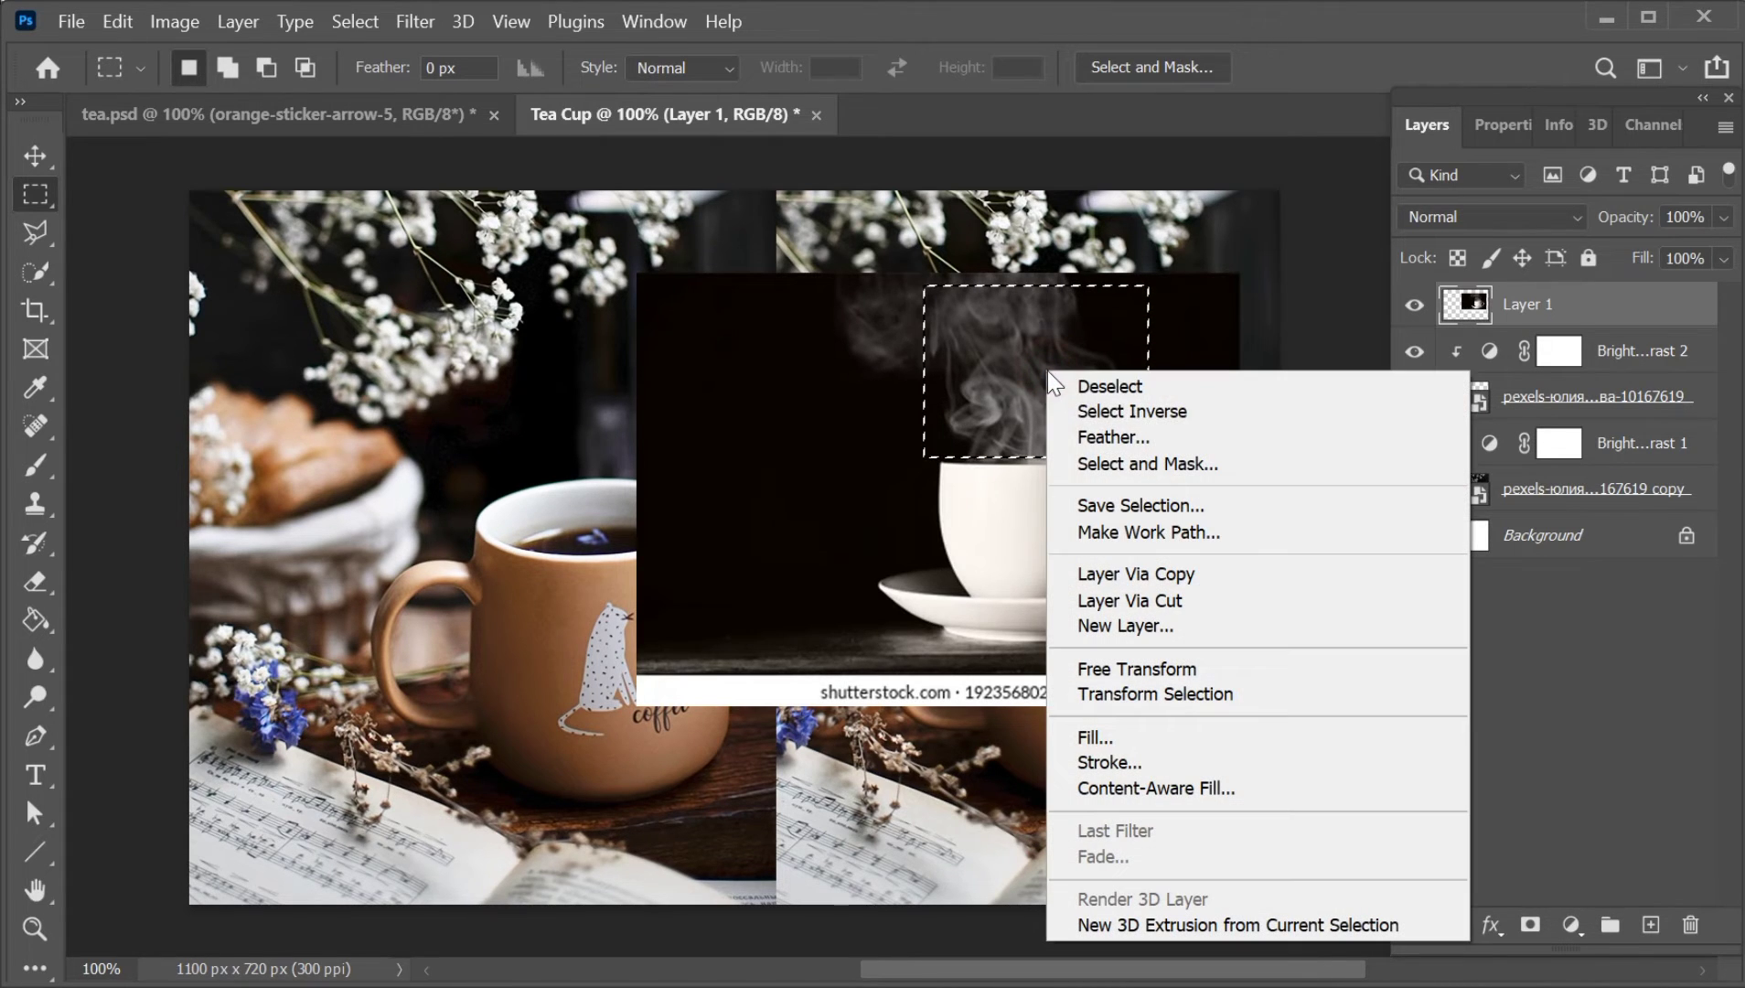
click(1134, 601)
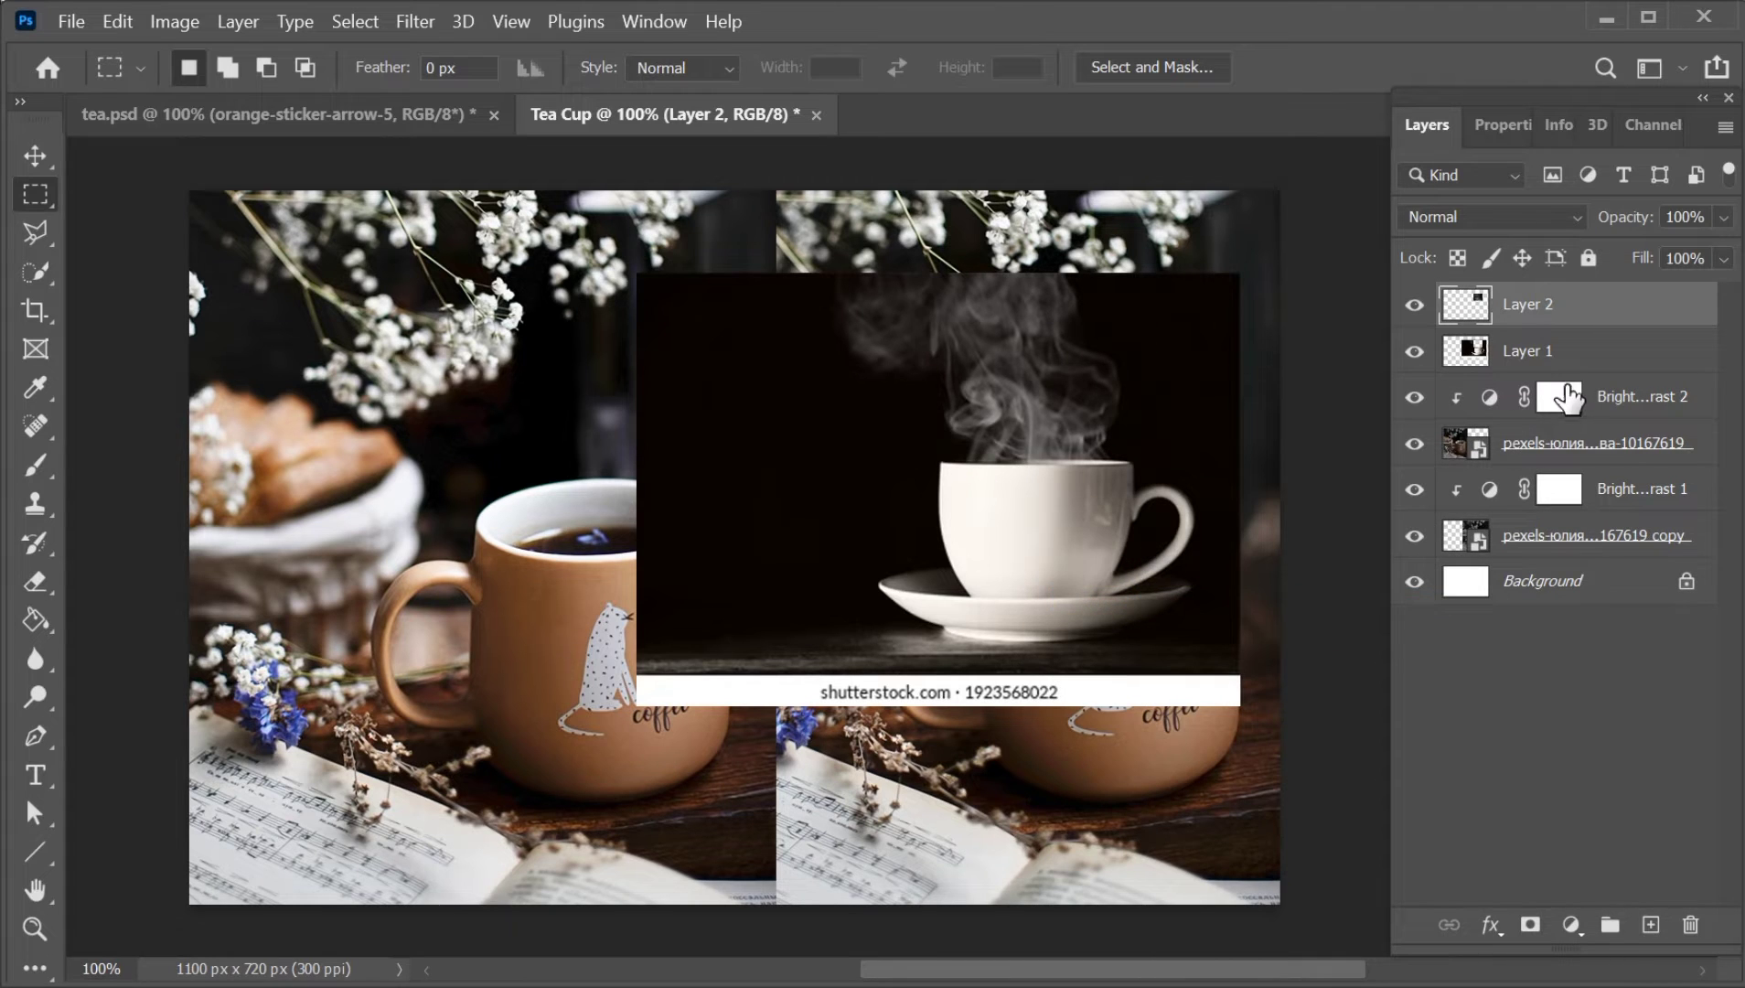
Delete the leftover cup photo, Layer 1
click(1577, 356)
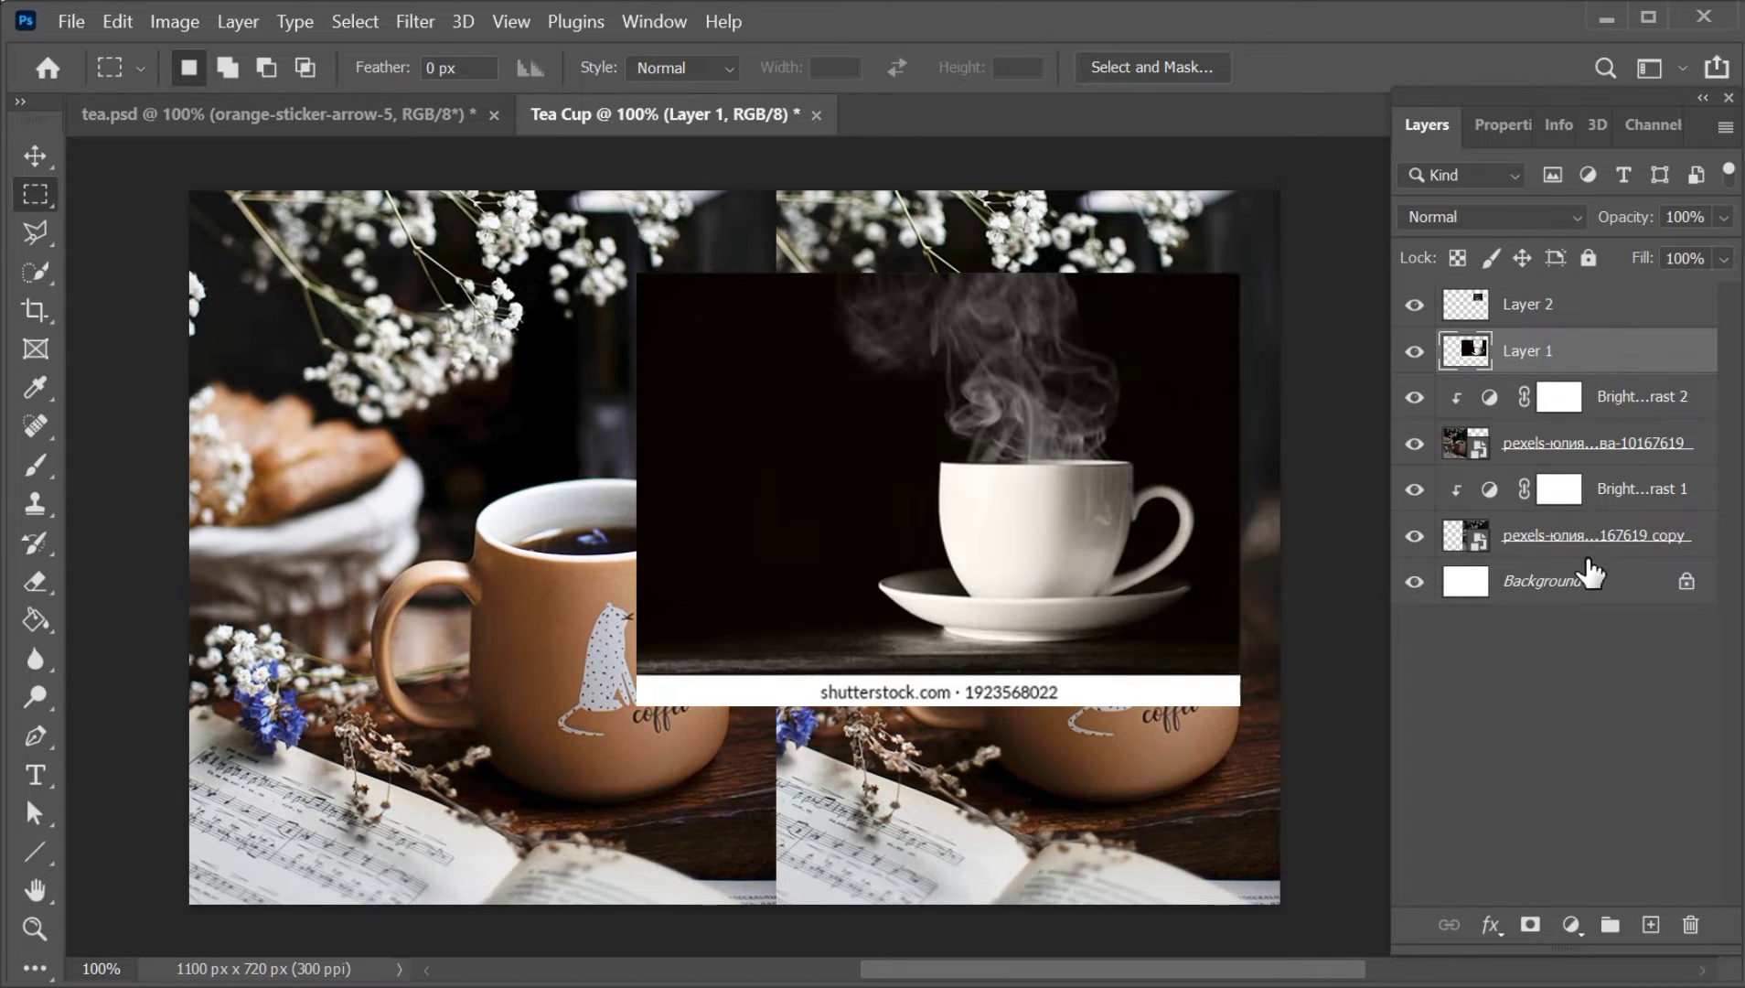
click(1689, 926)
click(892, 425)
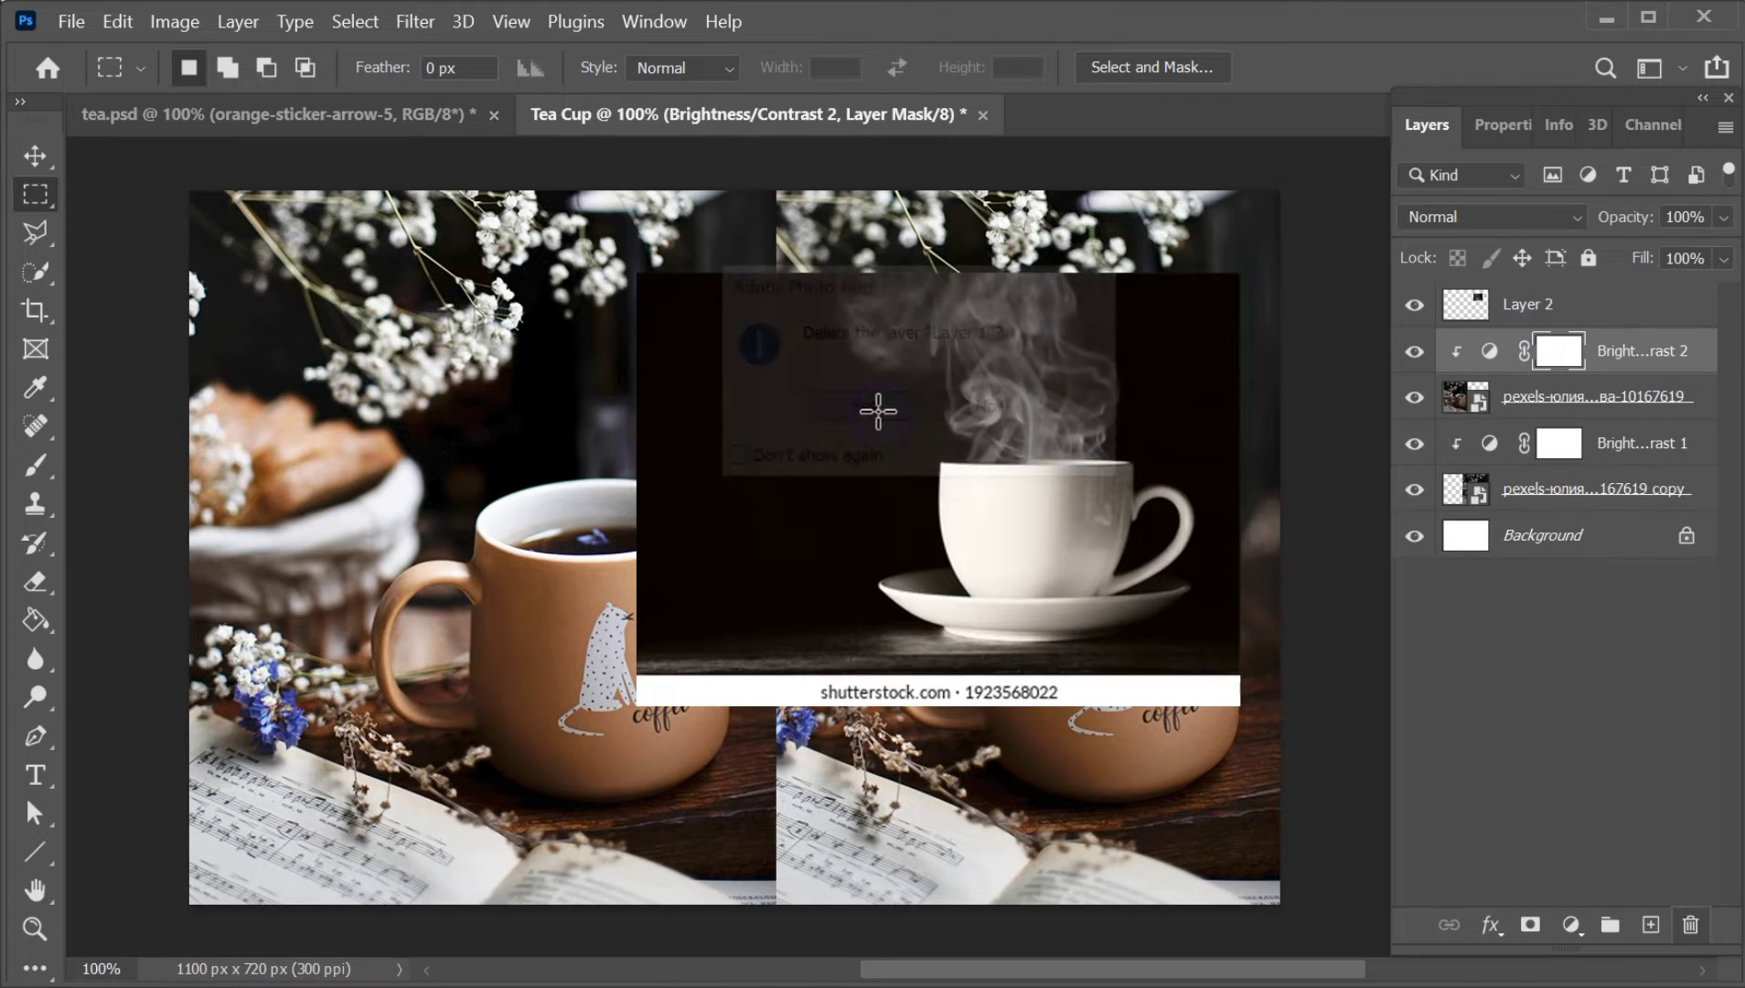
Move the steam Layer 2 over the right mug's rim and set its opacity to 71%
key(v)
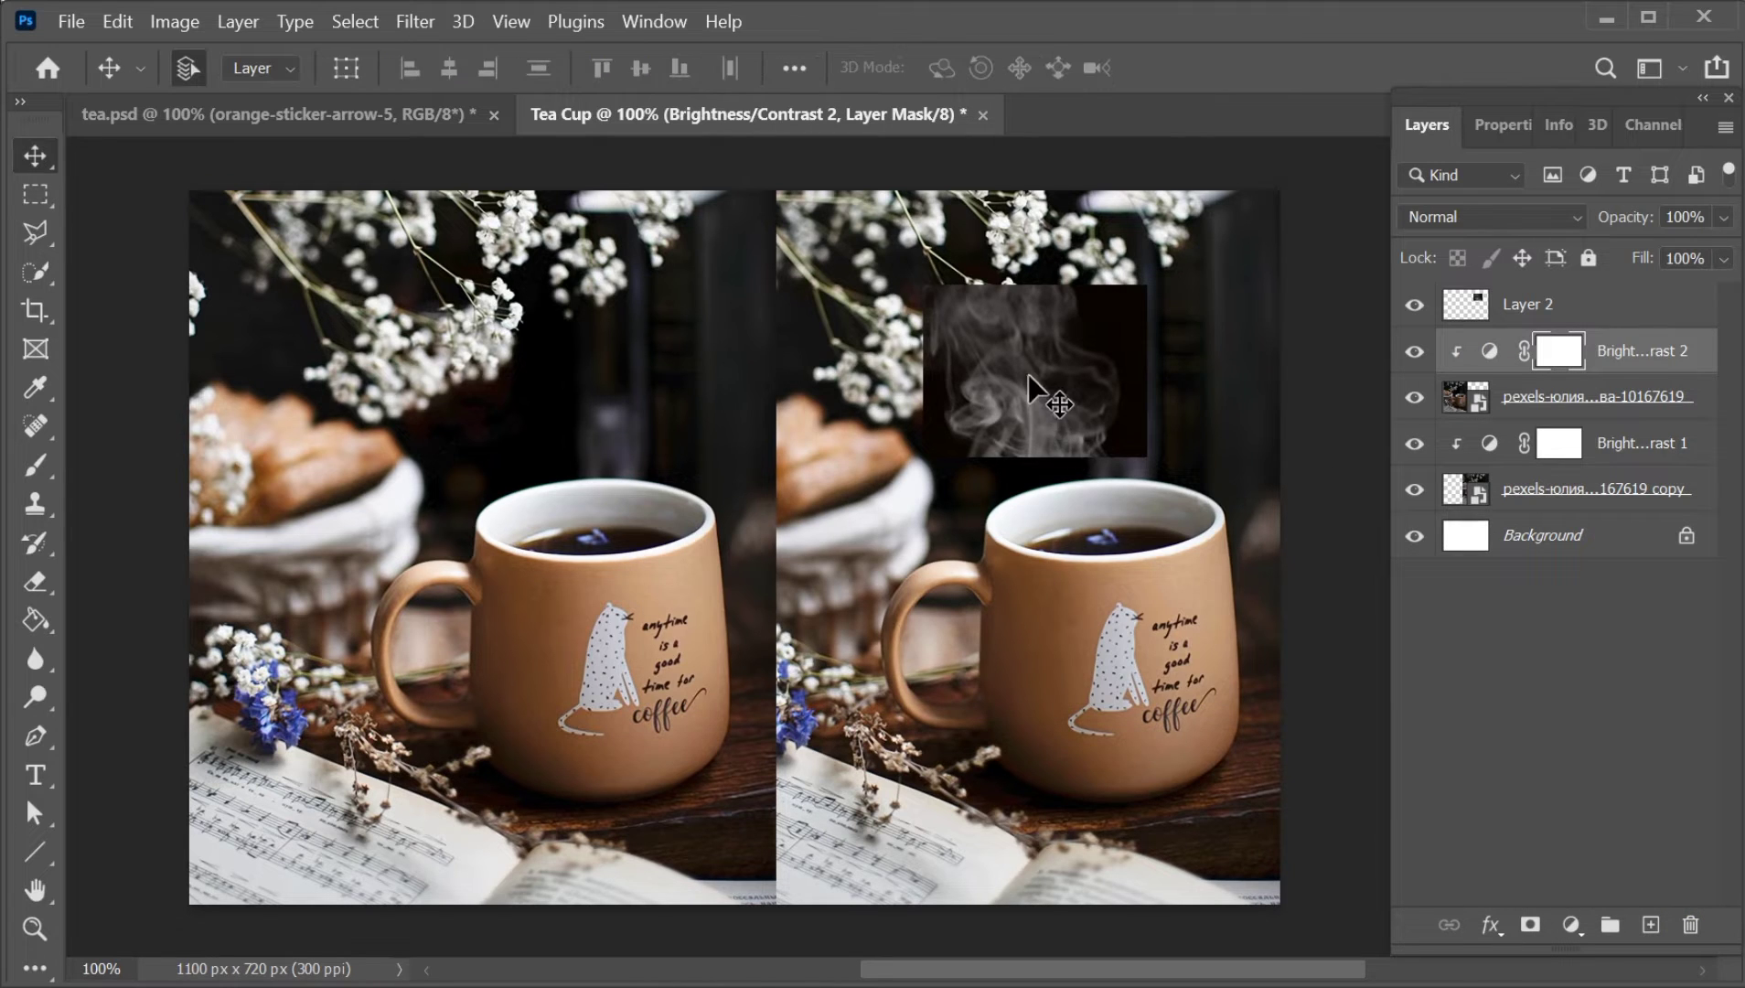
drag(1033, 395, 1087, 449)
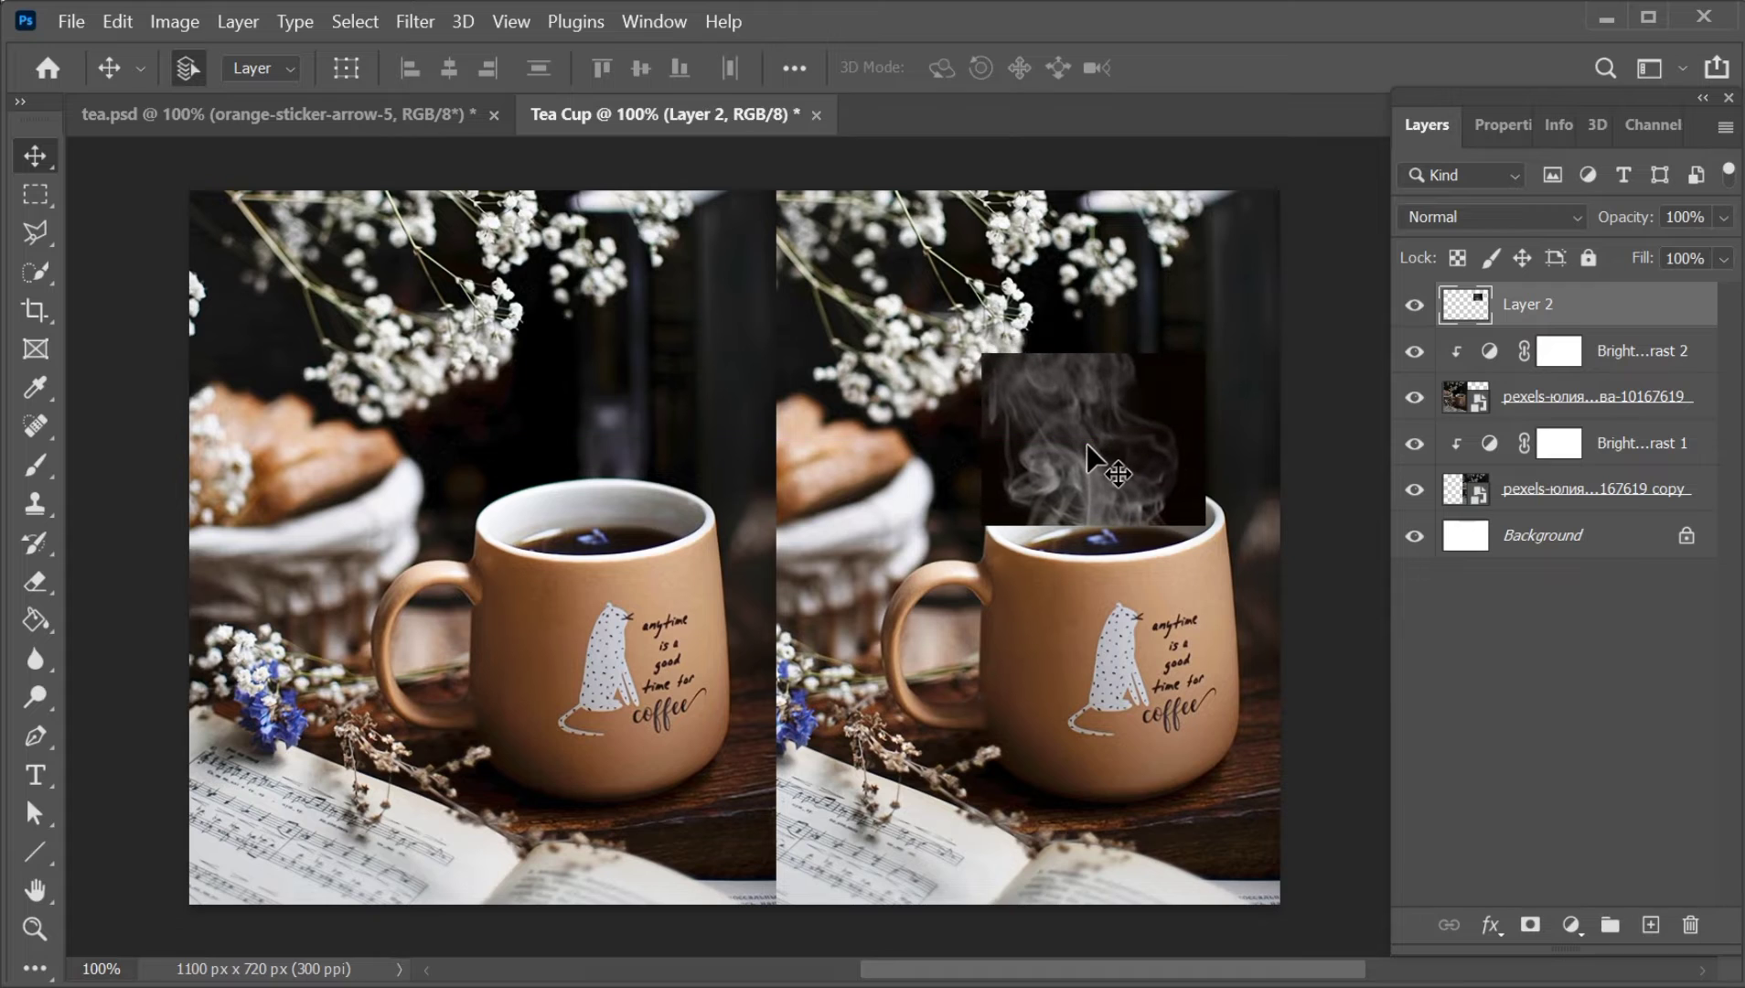
click(1722, 217)
drag(1681, 254, 1679, 254)
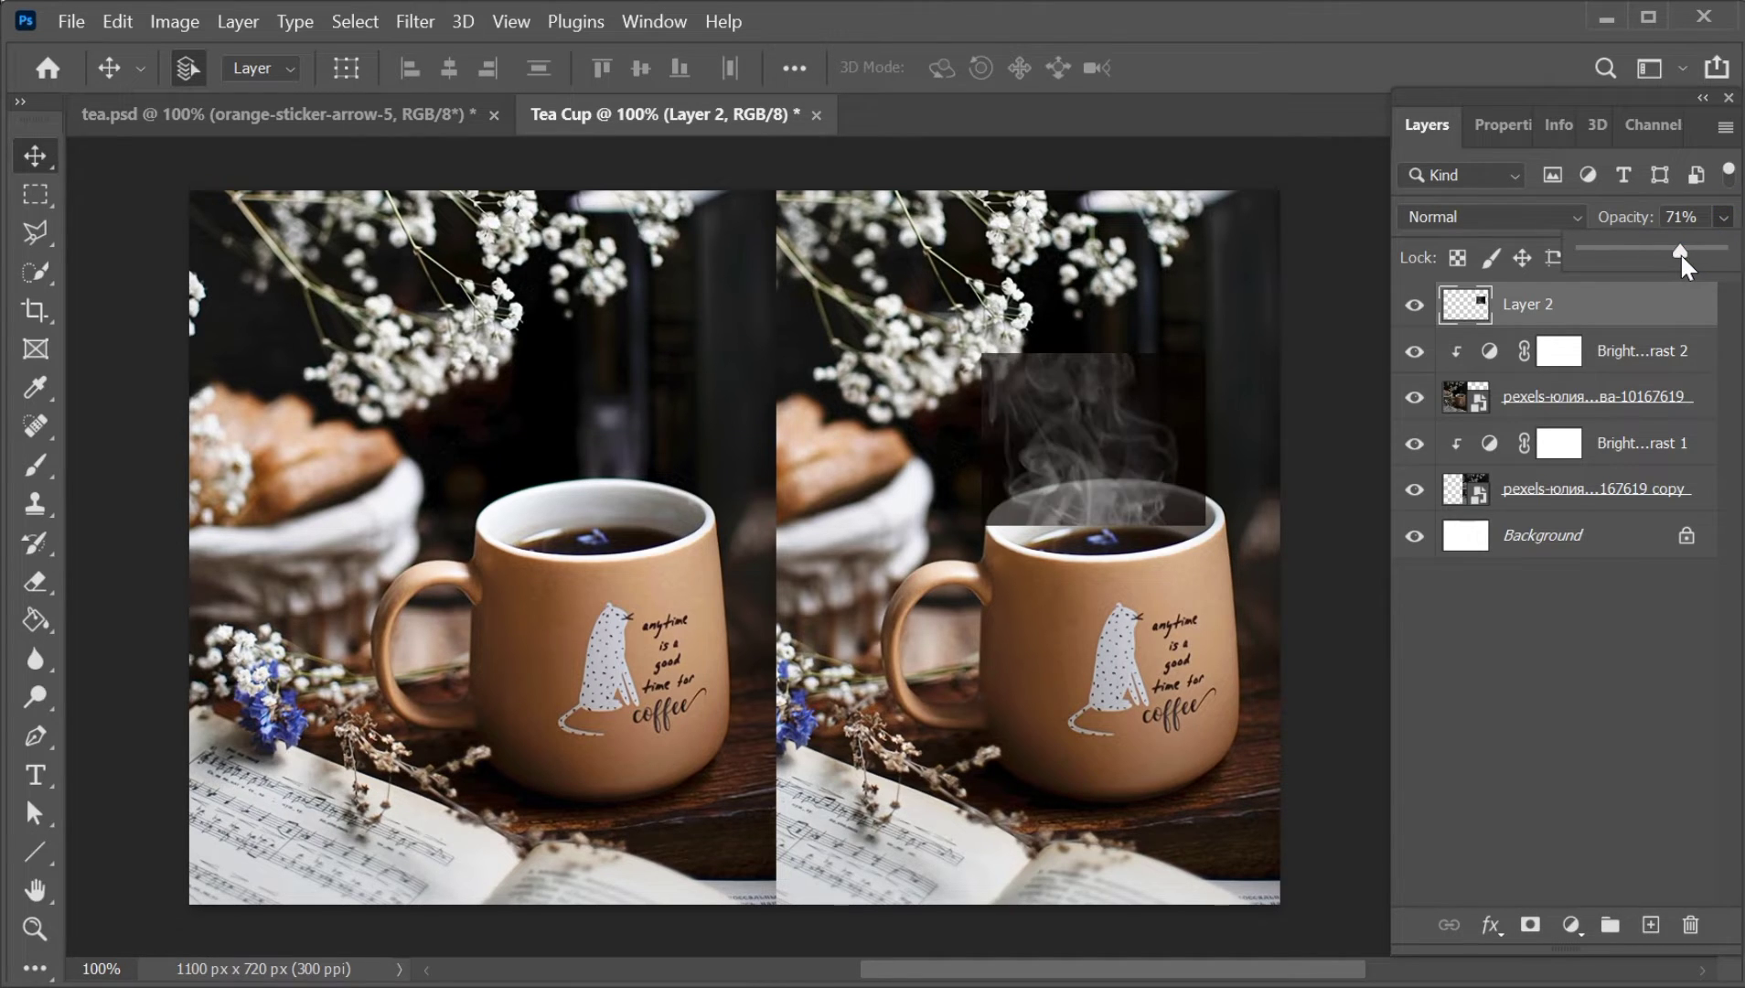
drag(1121, 455, 1125, 456)
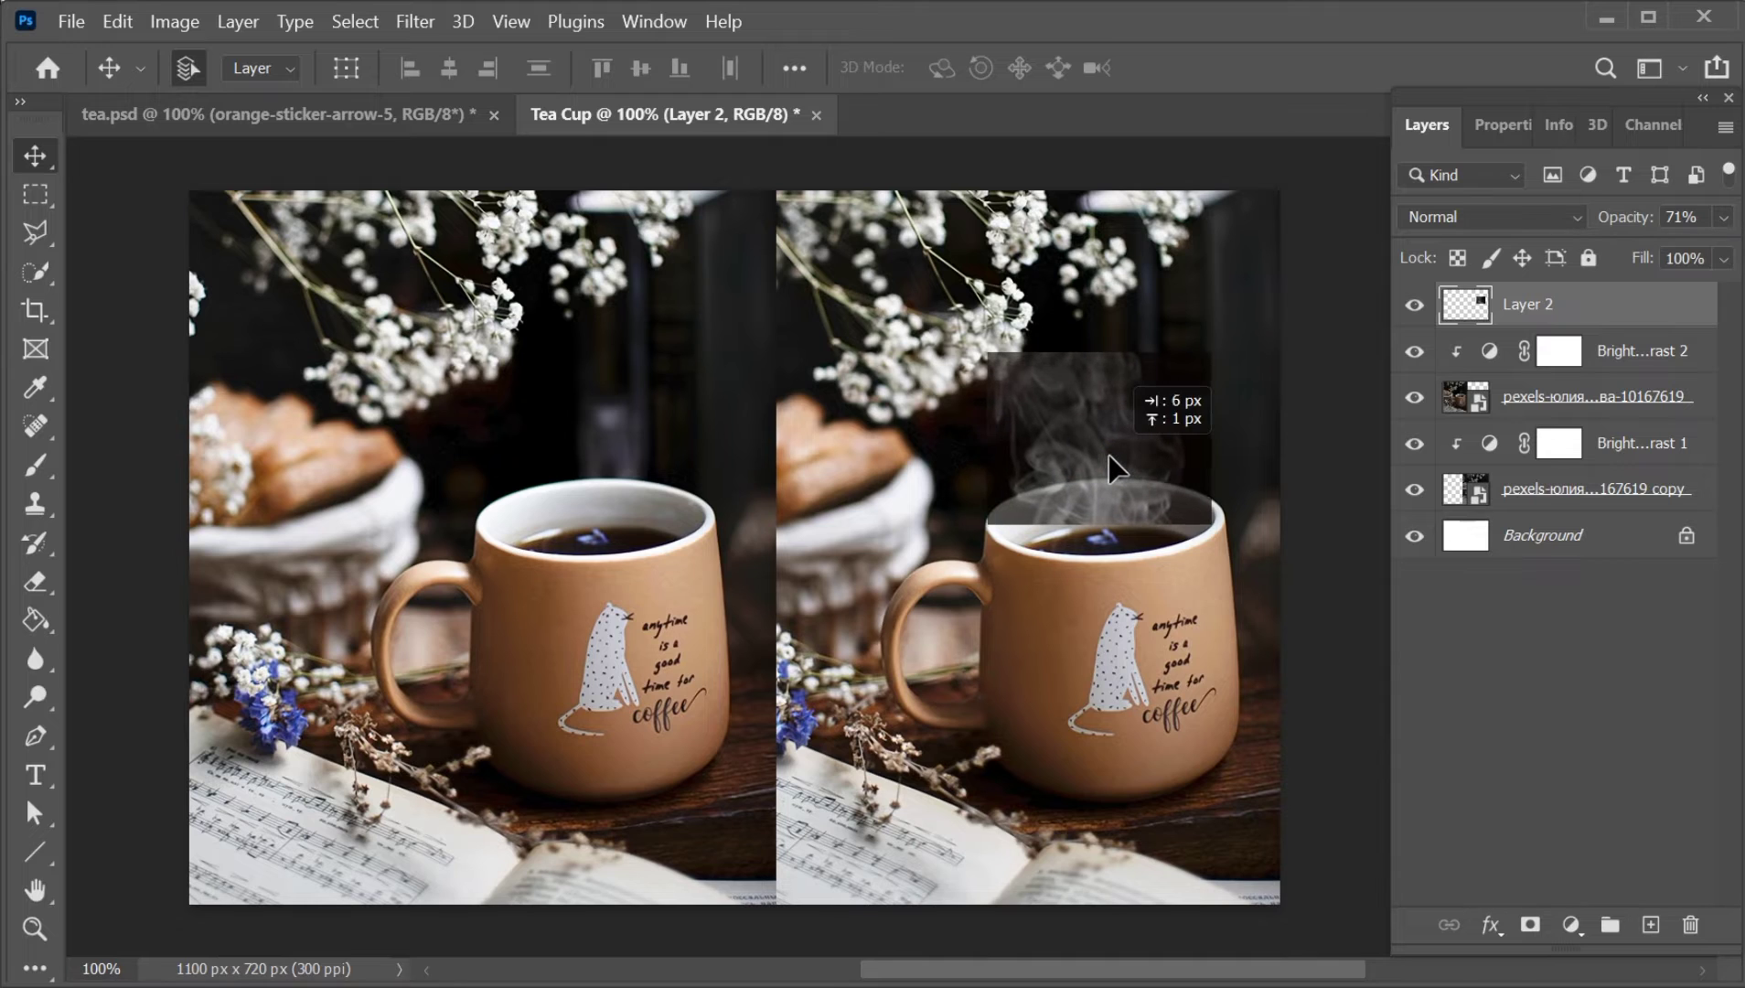
Enlarge the steam to about 137% with Free Transform
key(ctrl+t)
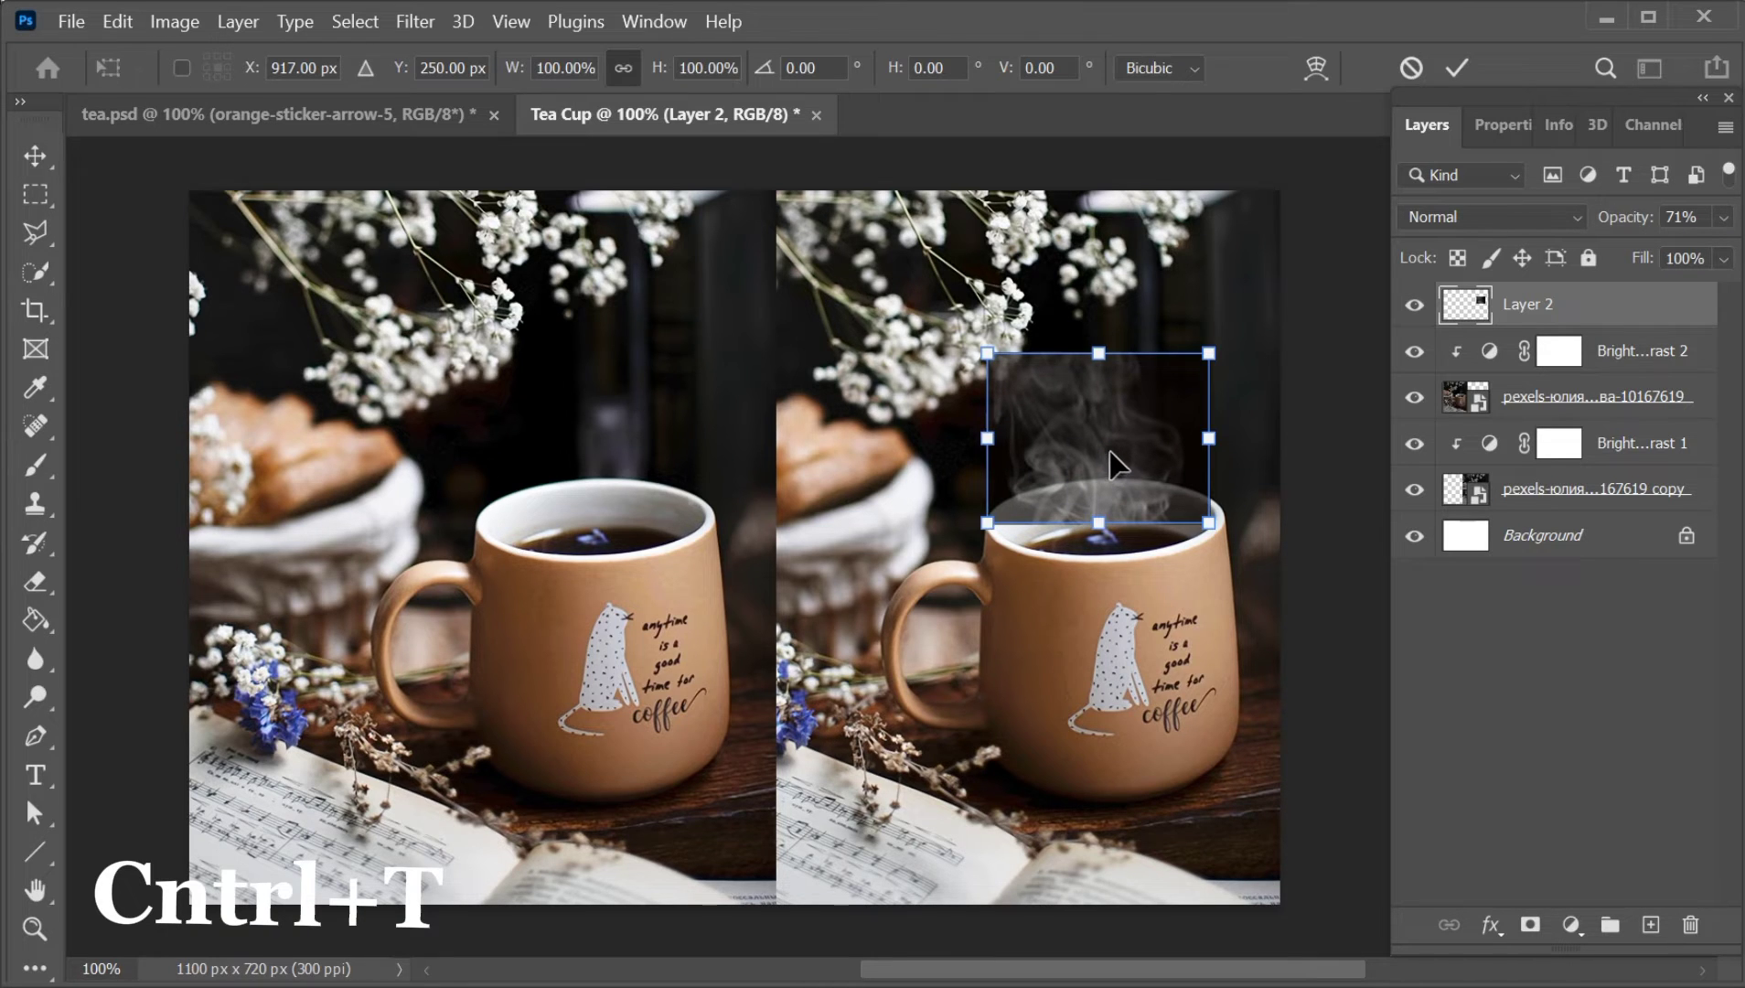
drag(1208, 353, 1227, 238)
drag(1196, 495, 1174, 495)
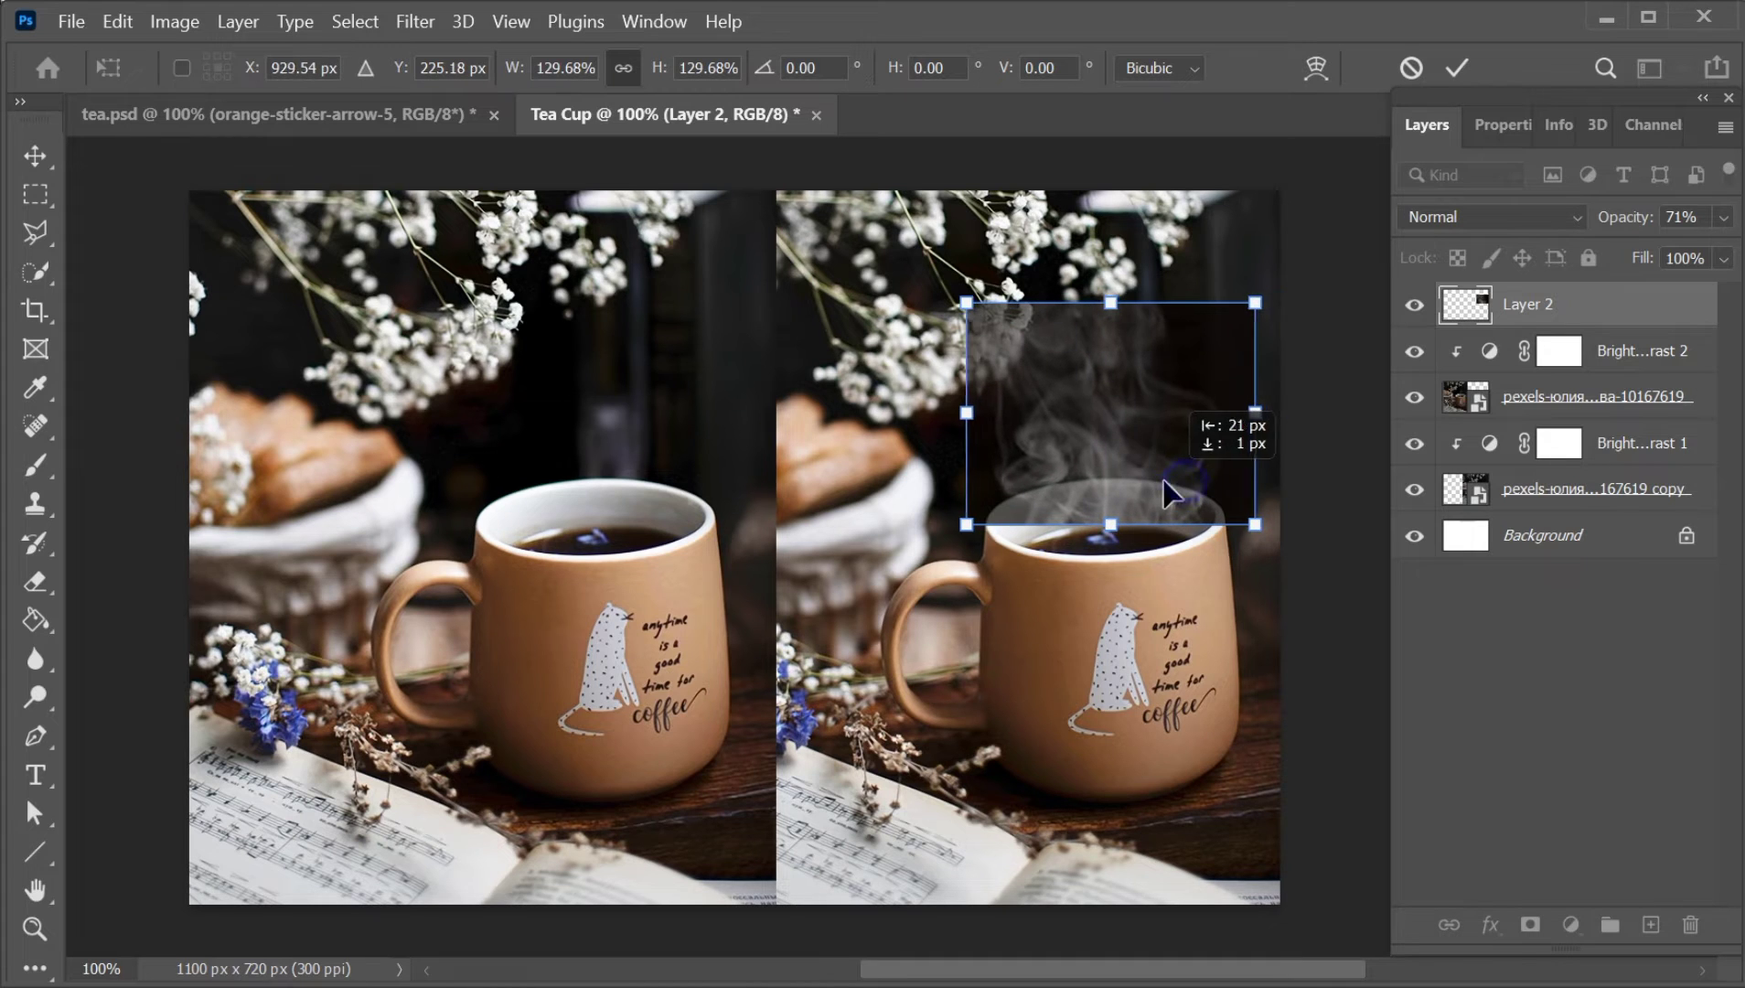
drag(1252, 302, 1267, 291)
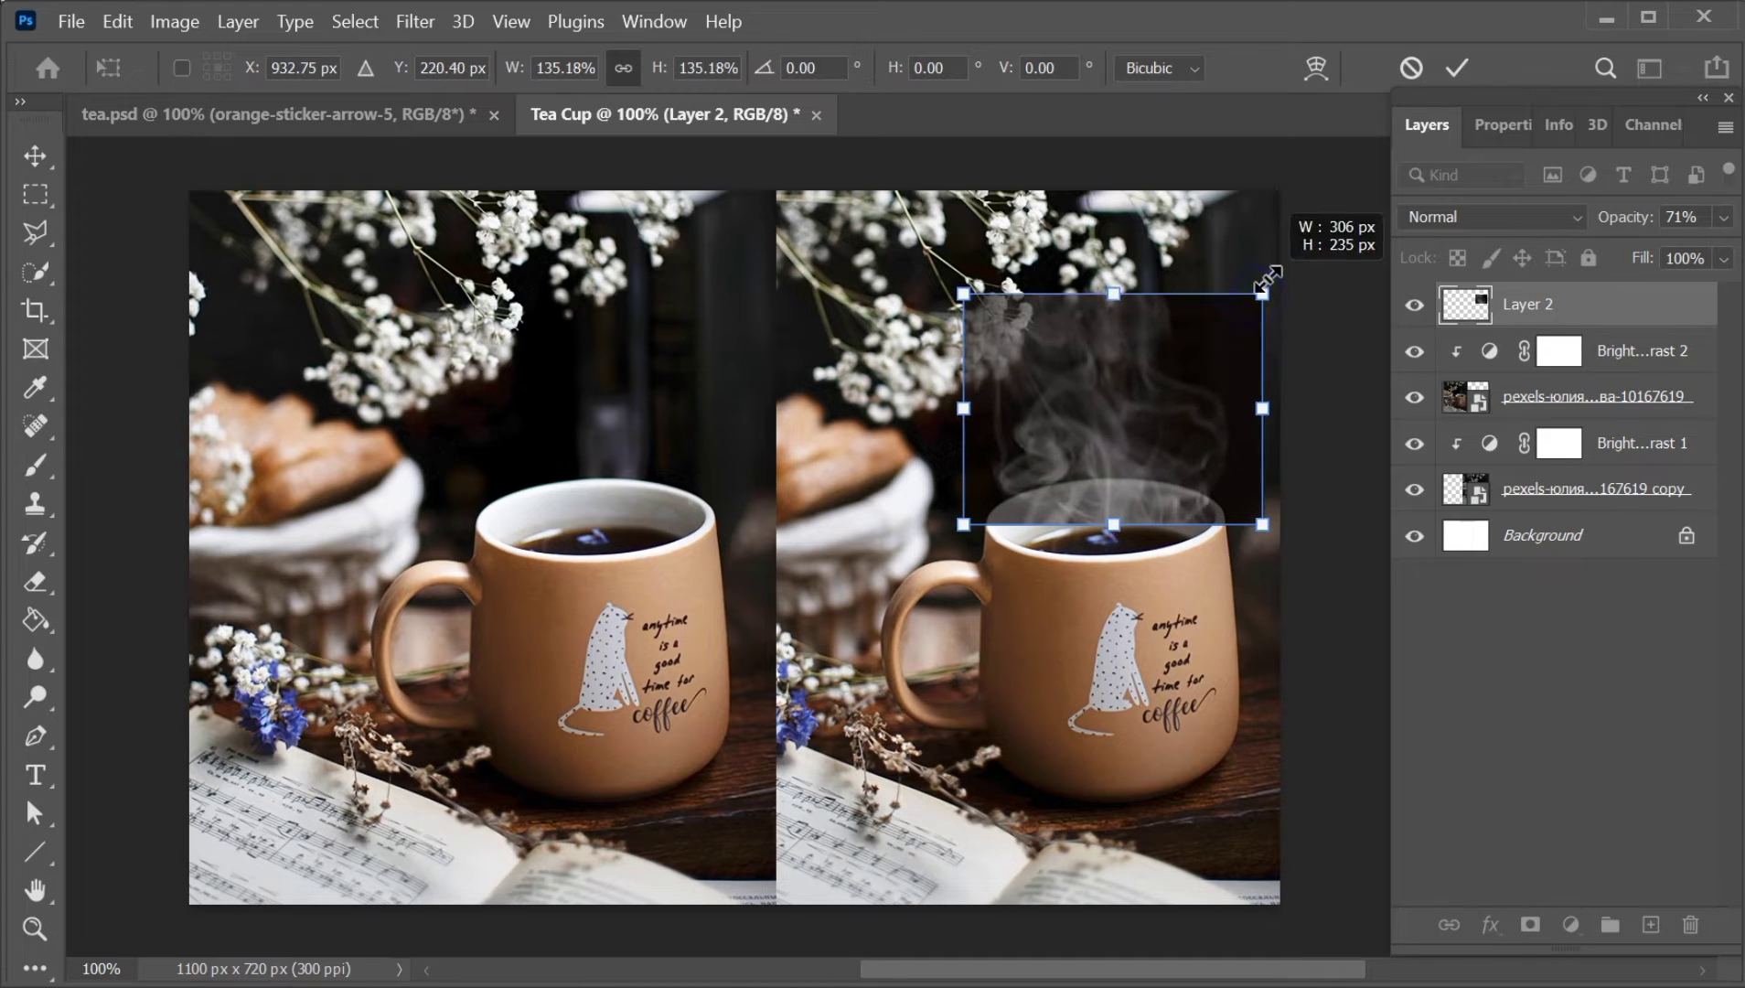
right_click(1224, 341)
Warp Layer 2's bottom, side and corner handles so the steam base hugs the mug rim
click(1271, 543)
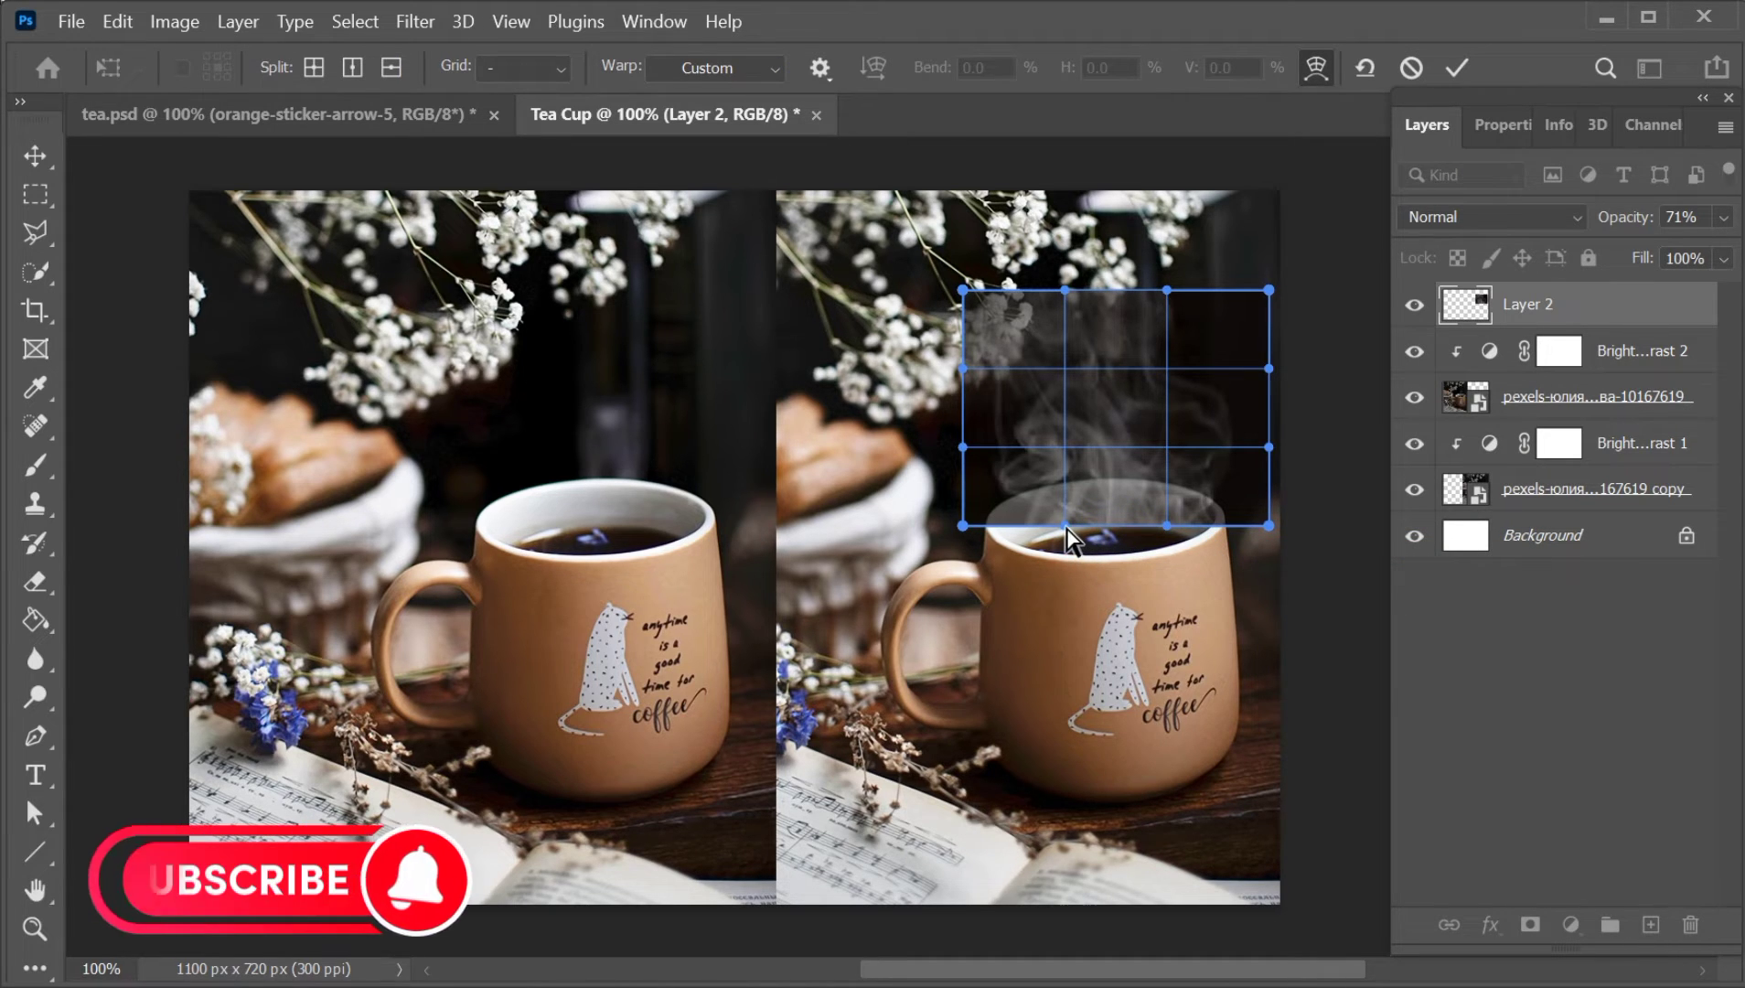
drag(1067, 537, 1051, 575)
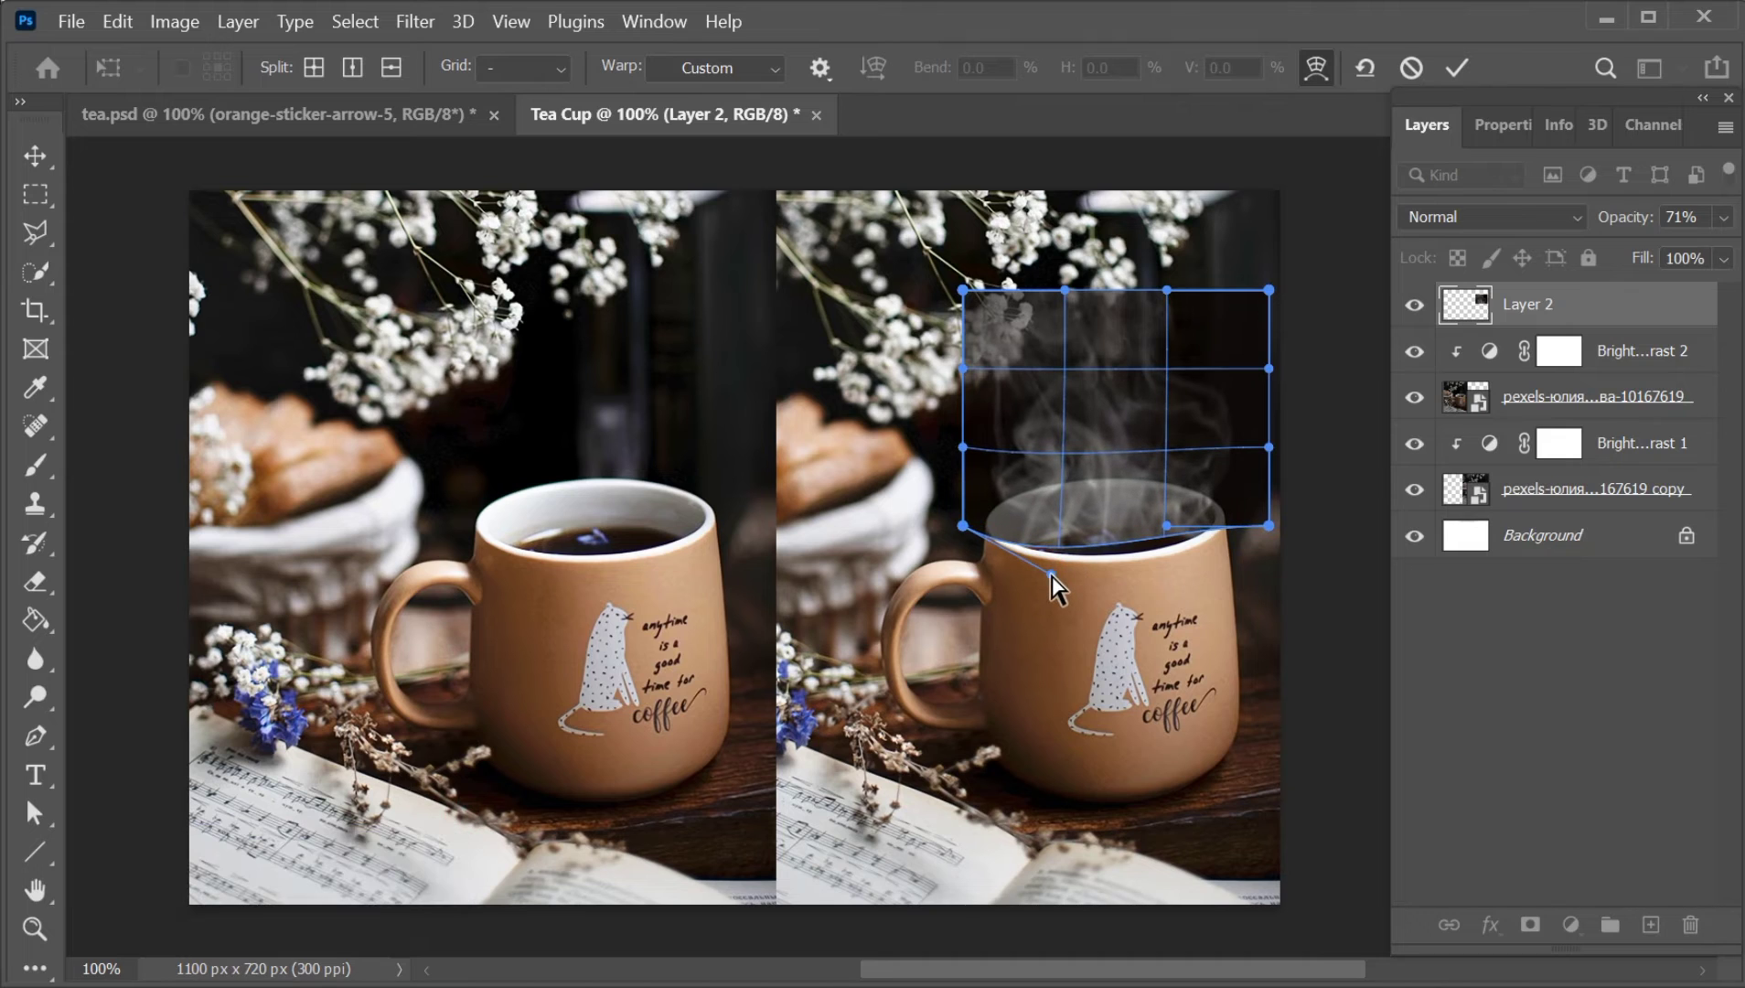
mouse_move(1271, 527)
mouse_down()
mouse_move(1166, 536)
mouse_move(1186, 545)
mouse_up()
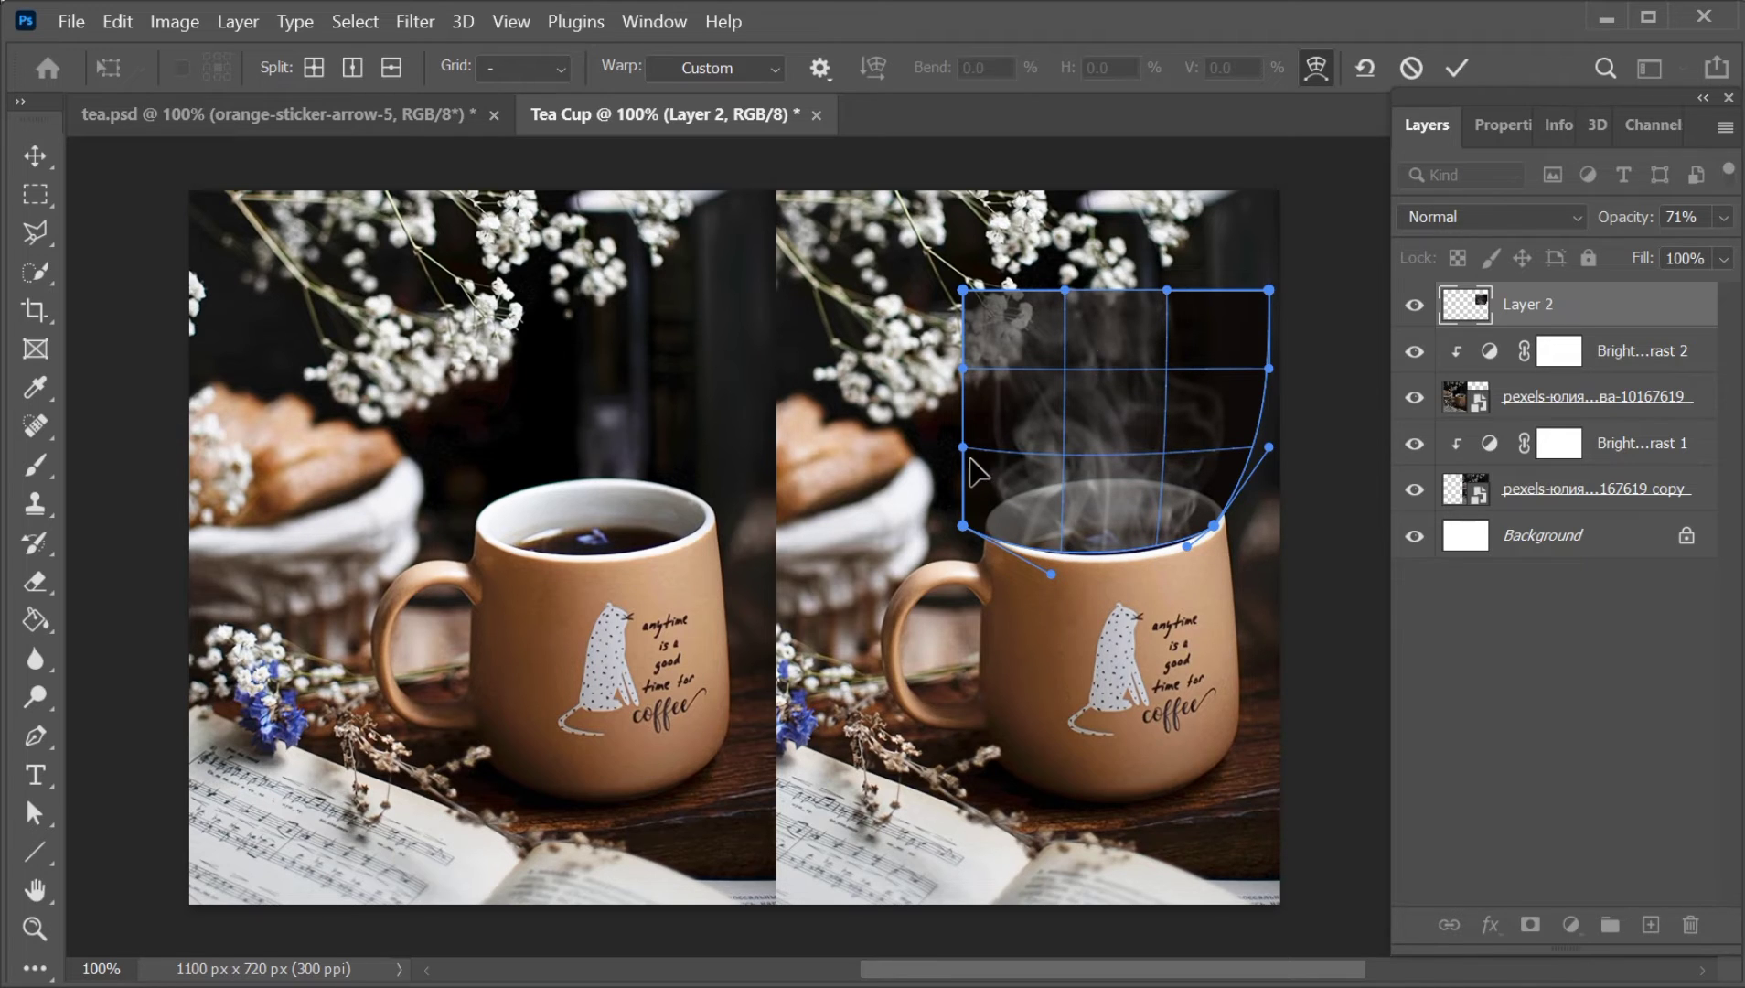
drag(973, 451, 974, 359)
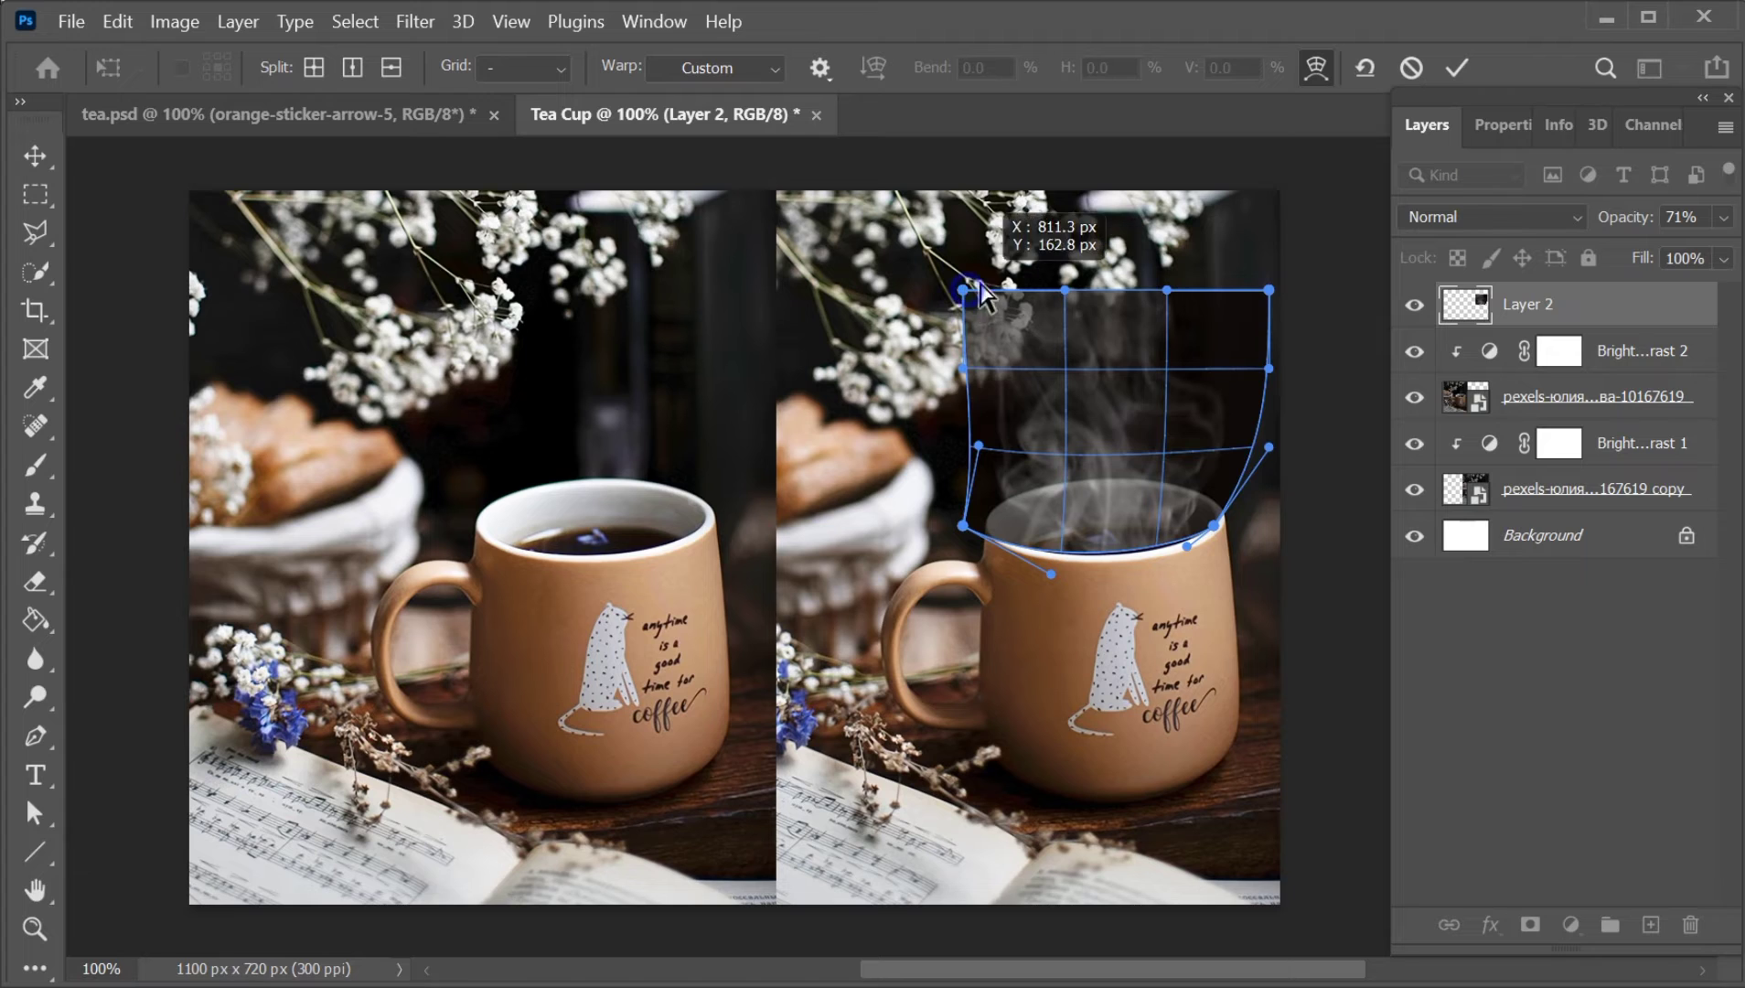
drag(978, 290, 1010, 265)
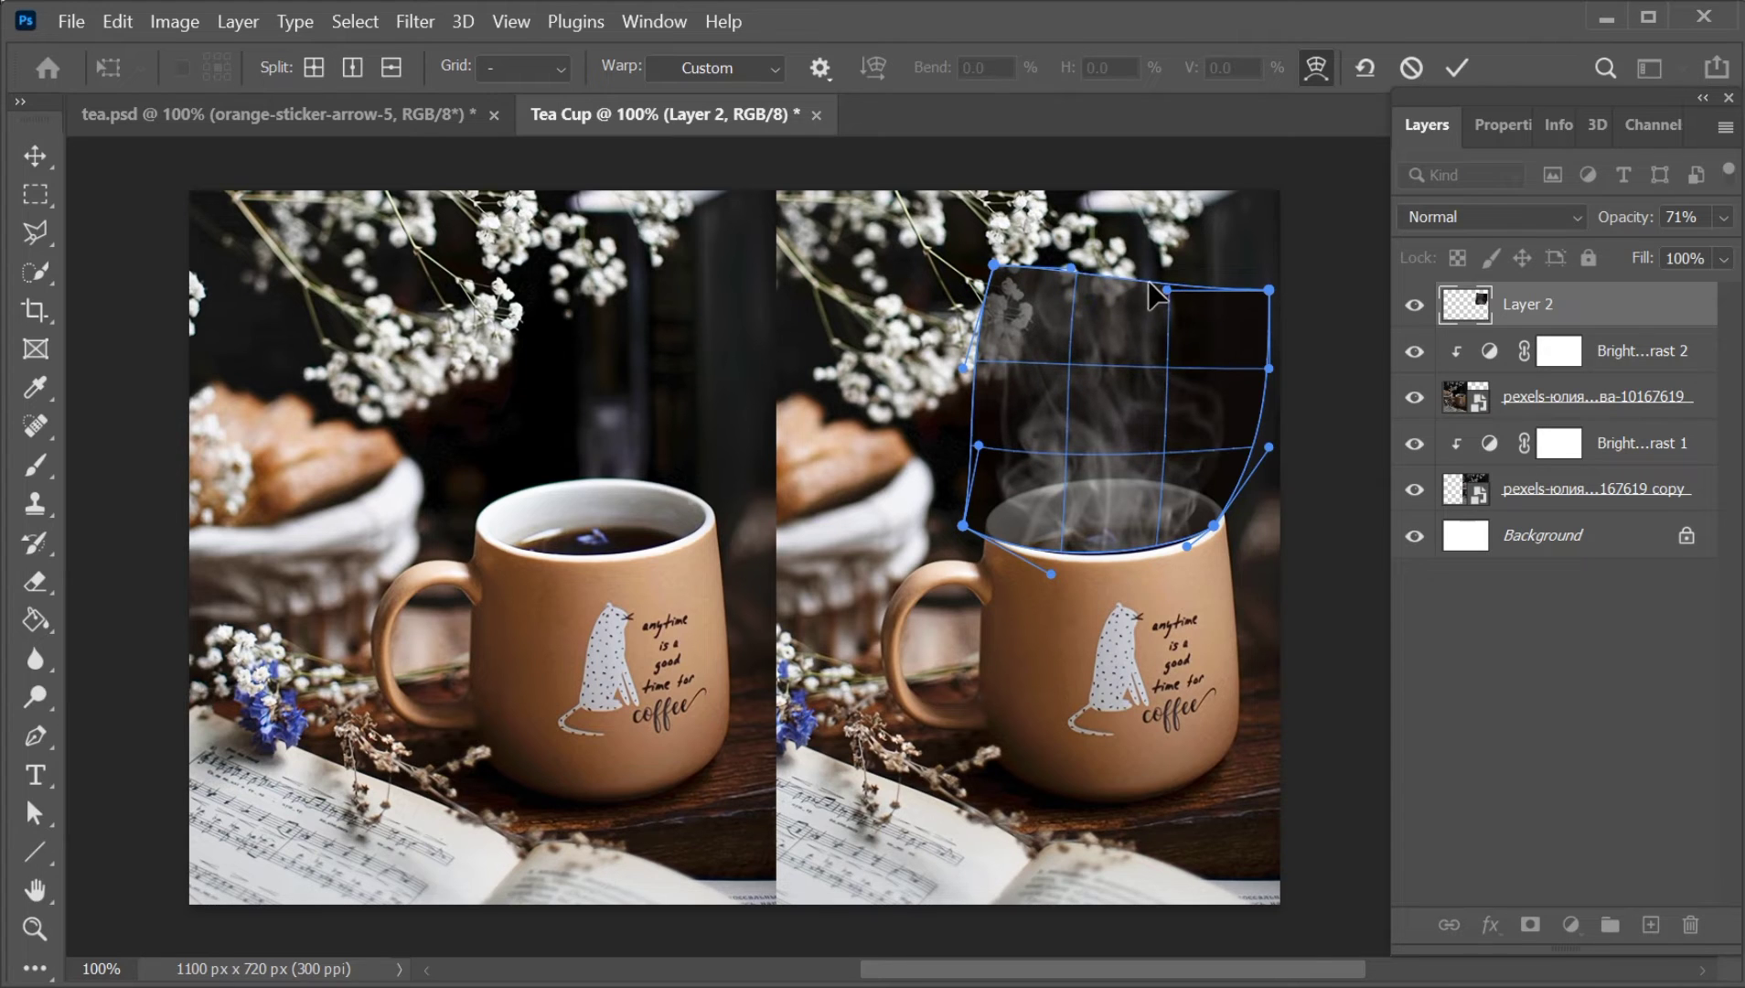
drag(1163, 285, 1160, 279)
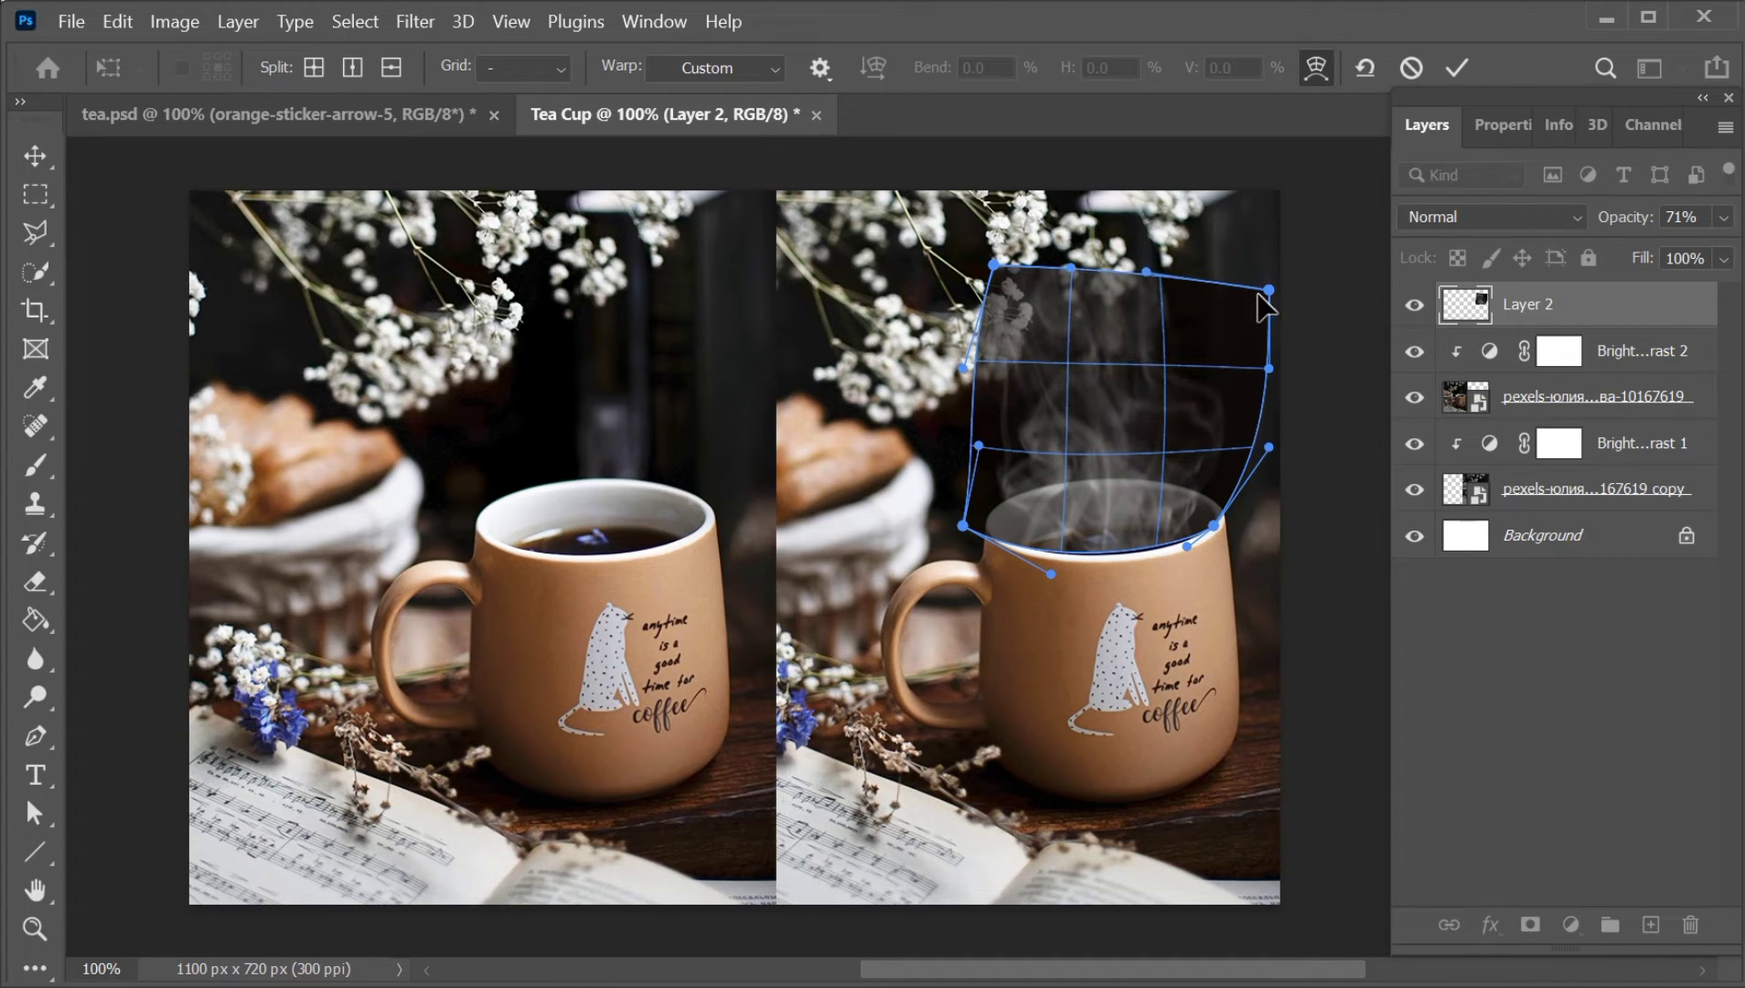
drag(1267, 289, 1230, 251)
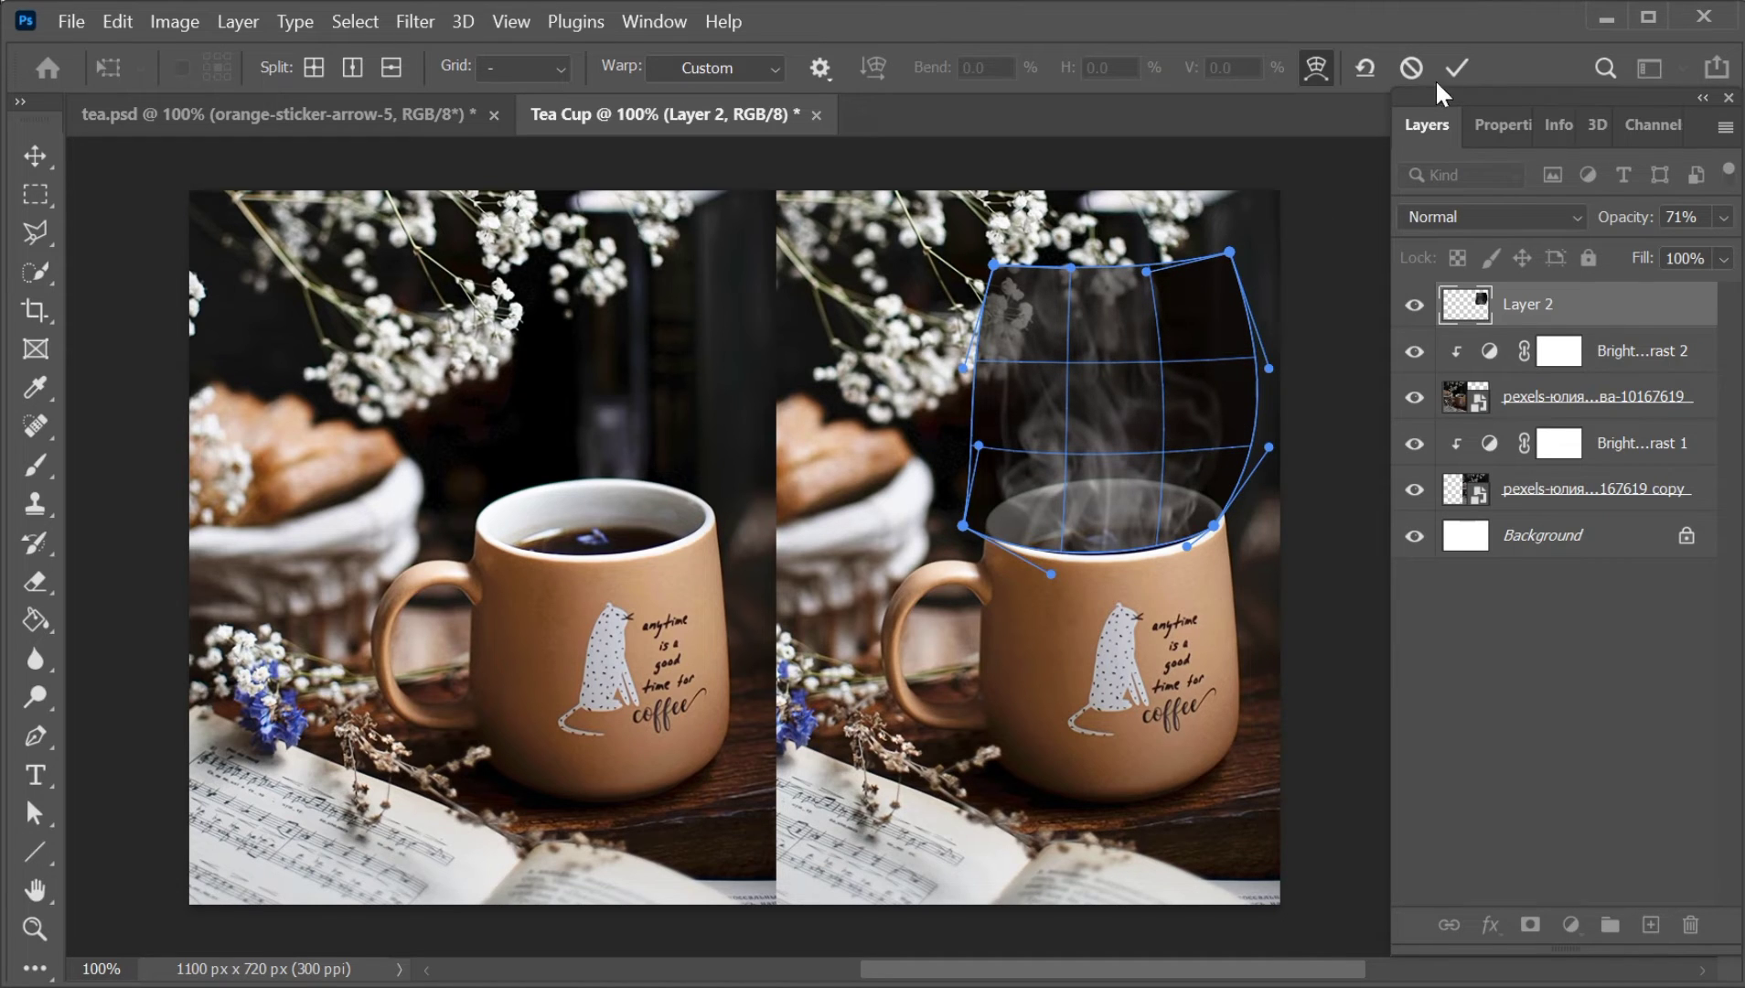
click(1459, 65)
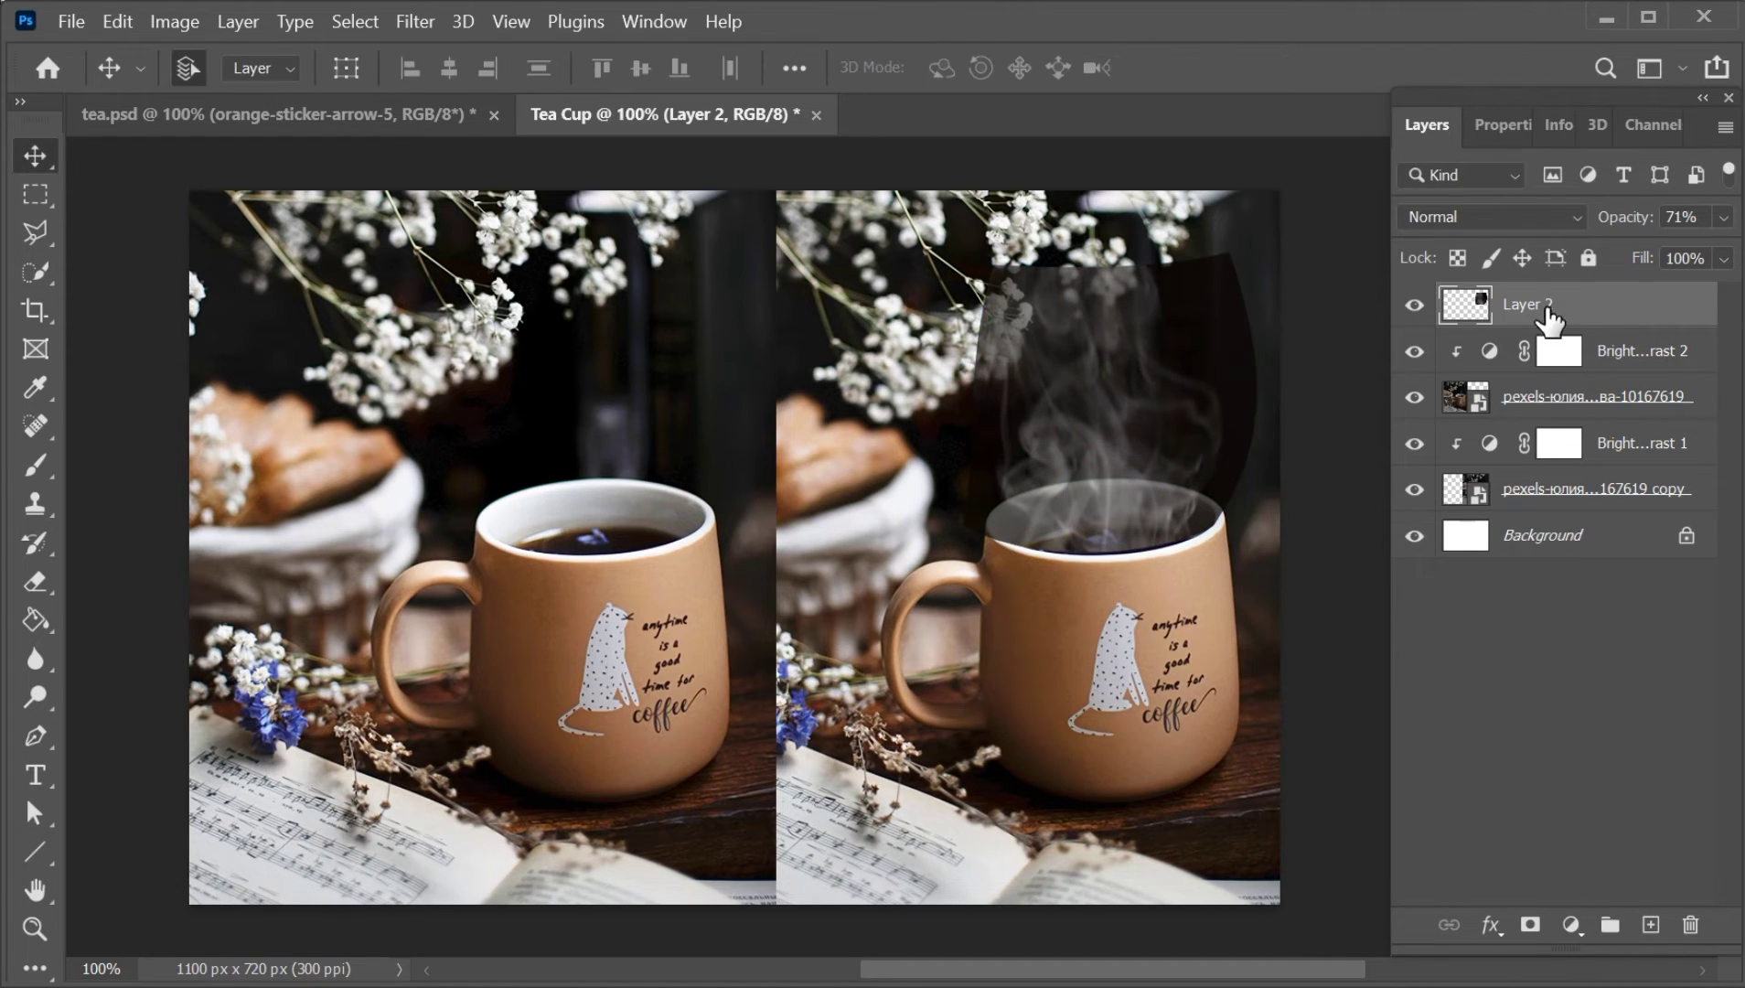
Set the steam Layer 2 to Lighten blend mode at 85% opacity
click(1559, 212)
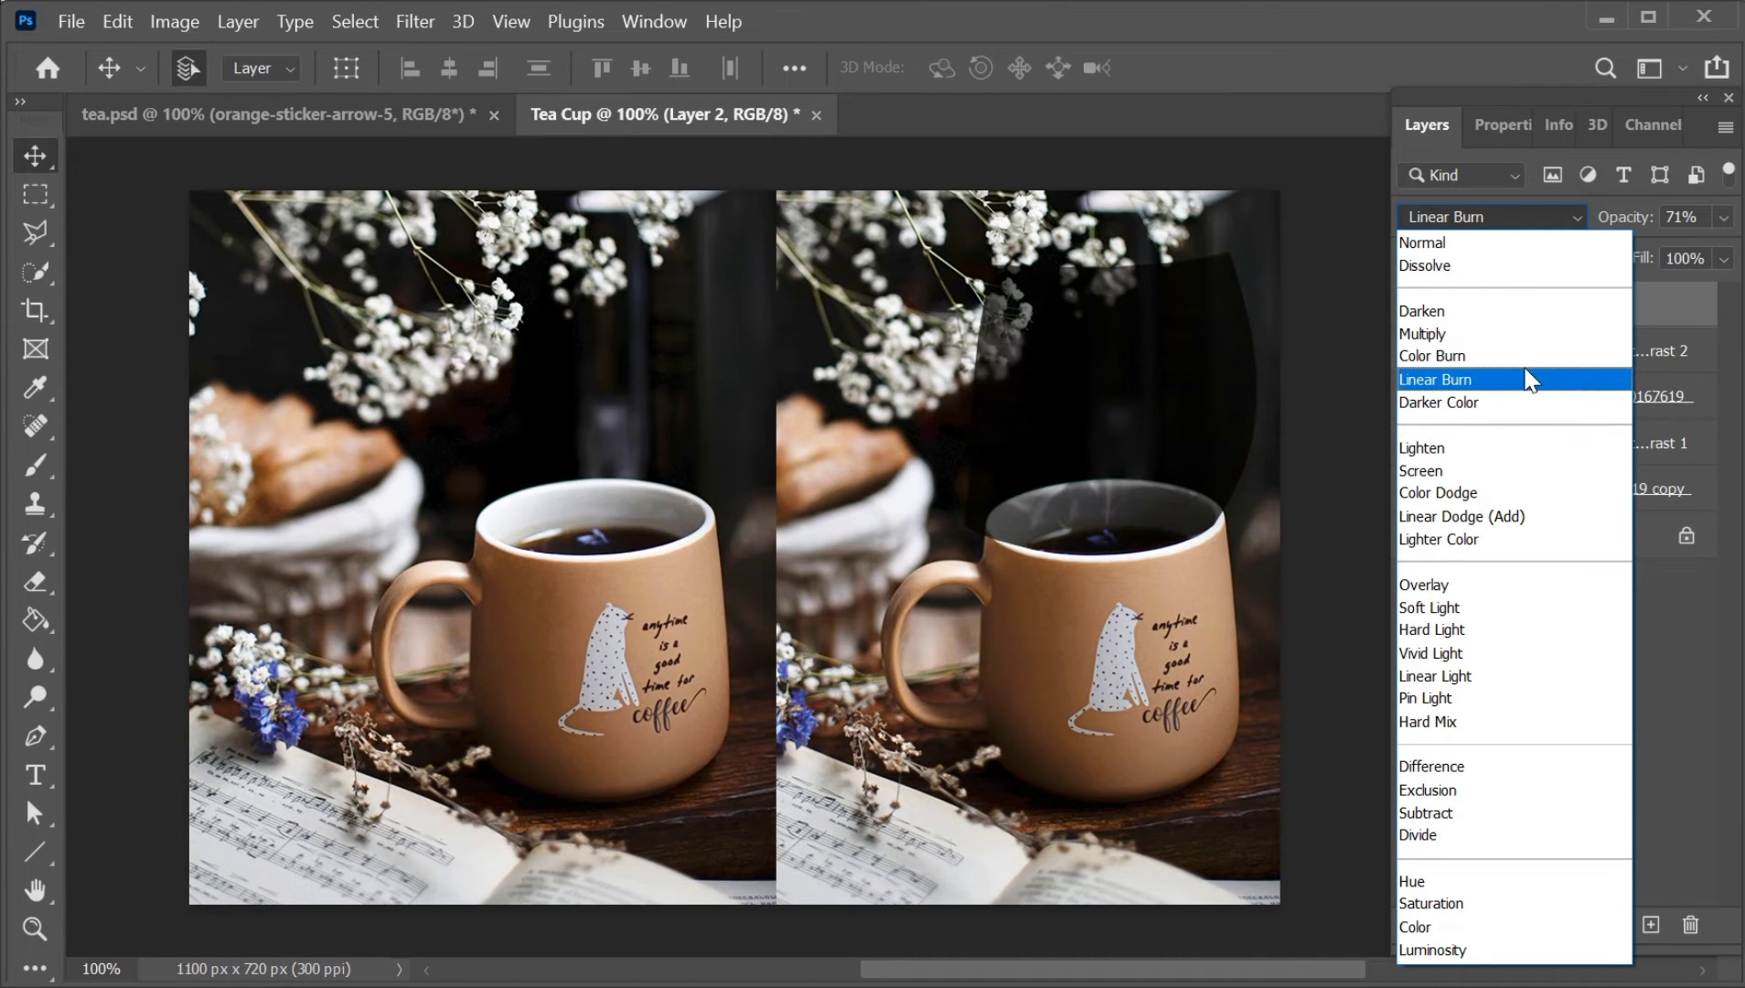
click(1515, 446)
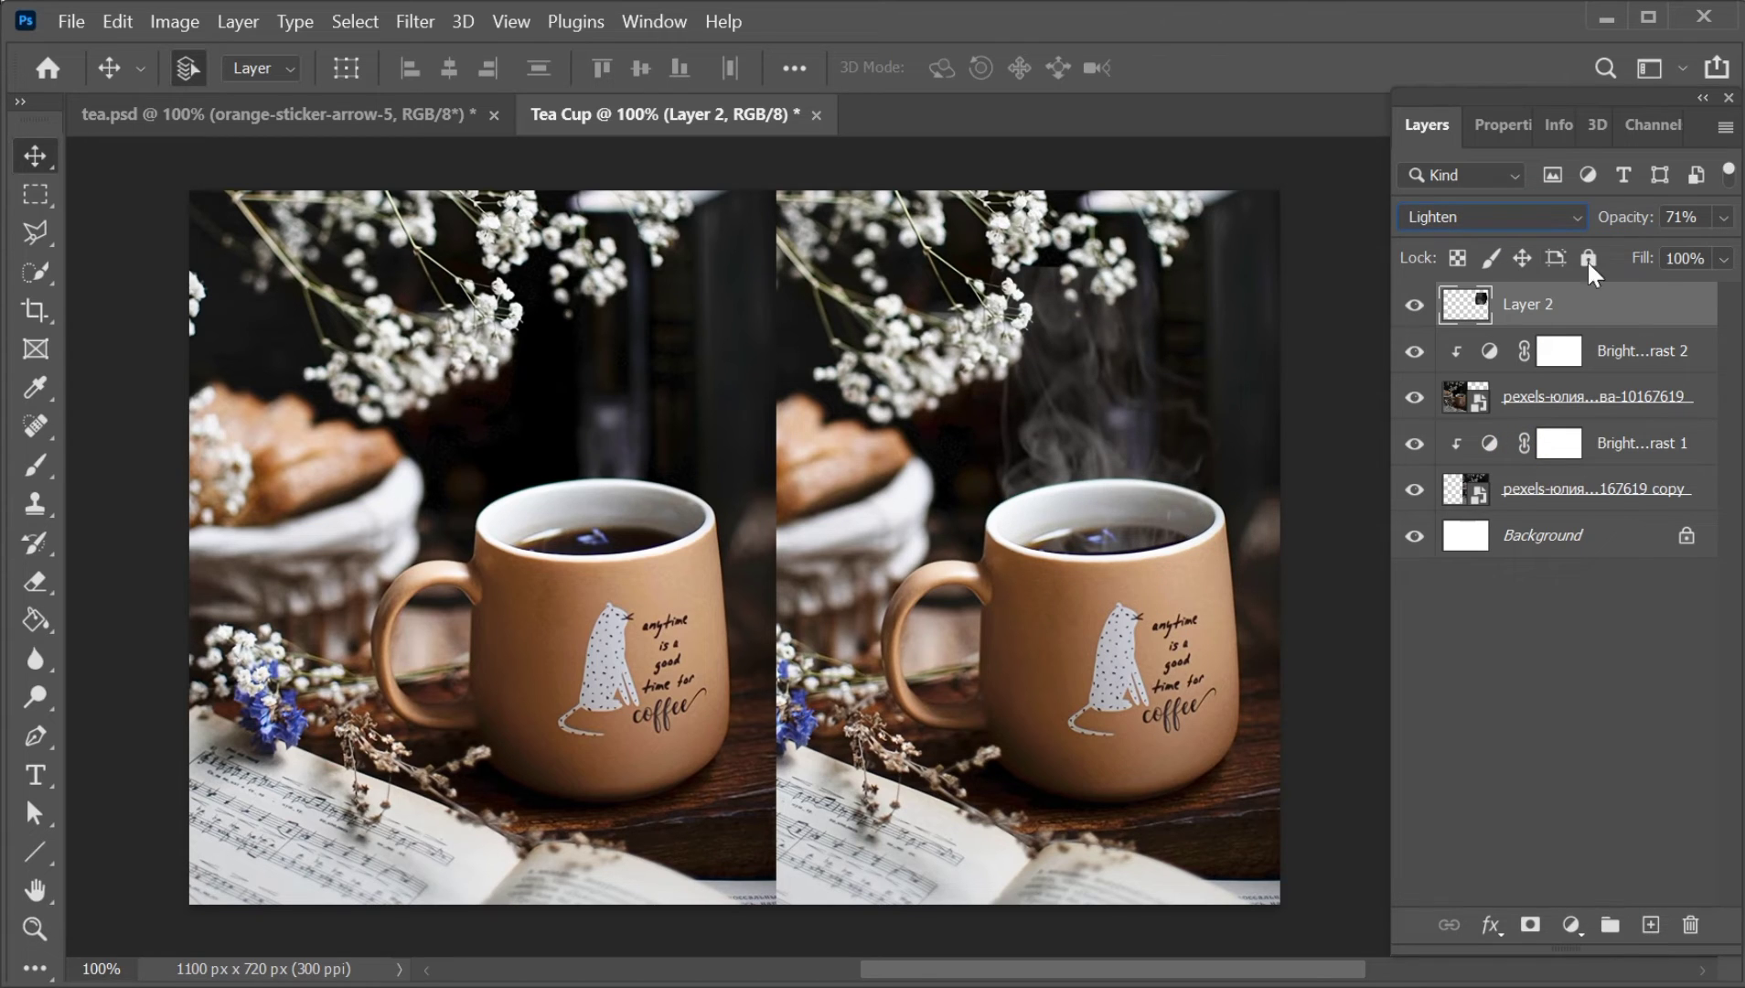
click(1723, 217)
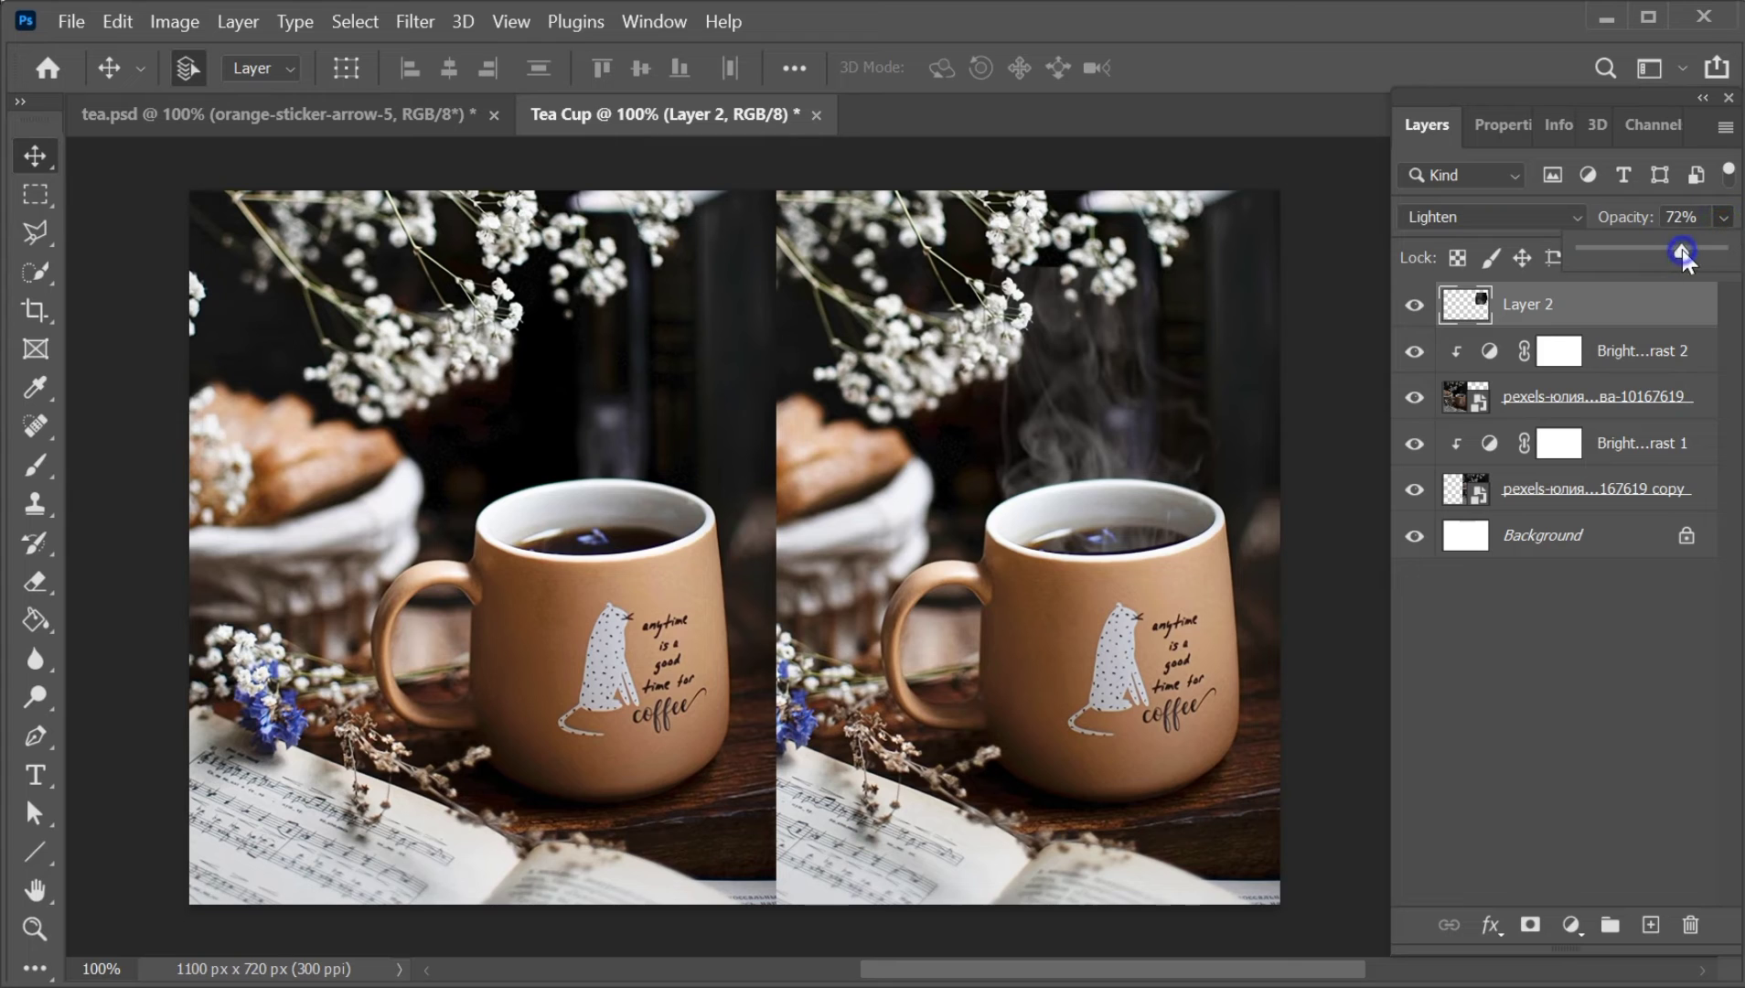
drag(1695, 250, 1698, 251)
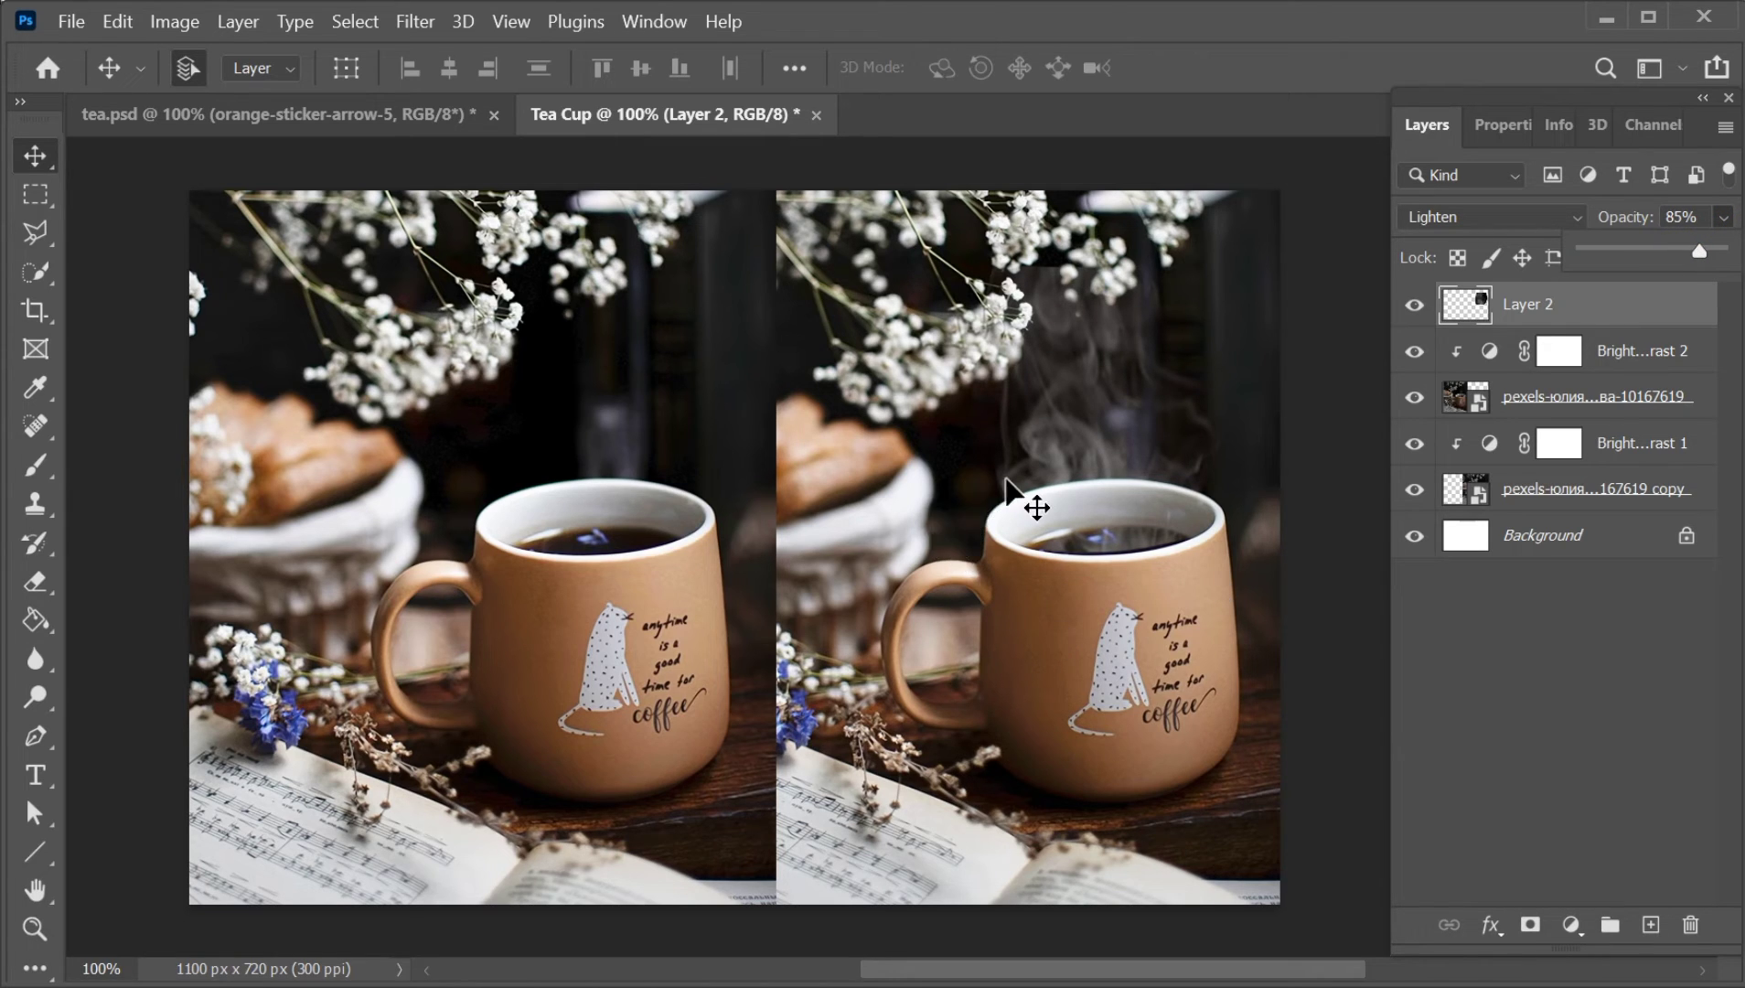
Warp the steam layer to bend its top edge upward and outward
right_click(1108, 360)
click(1094, 361)
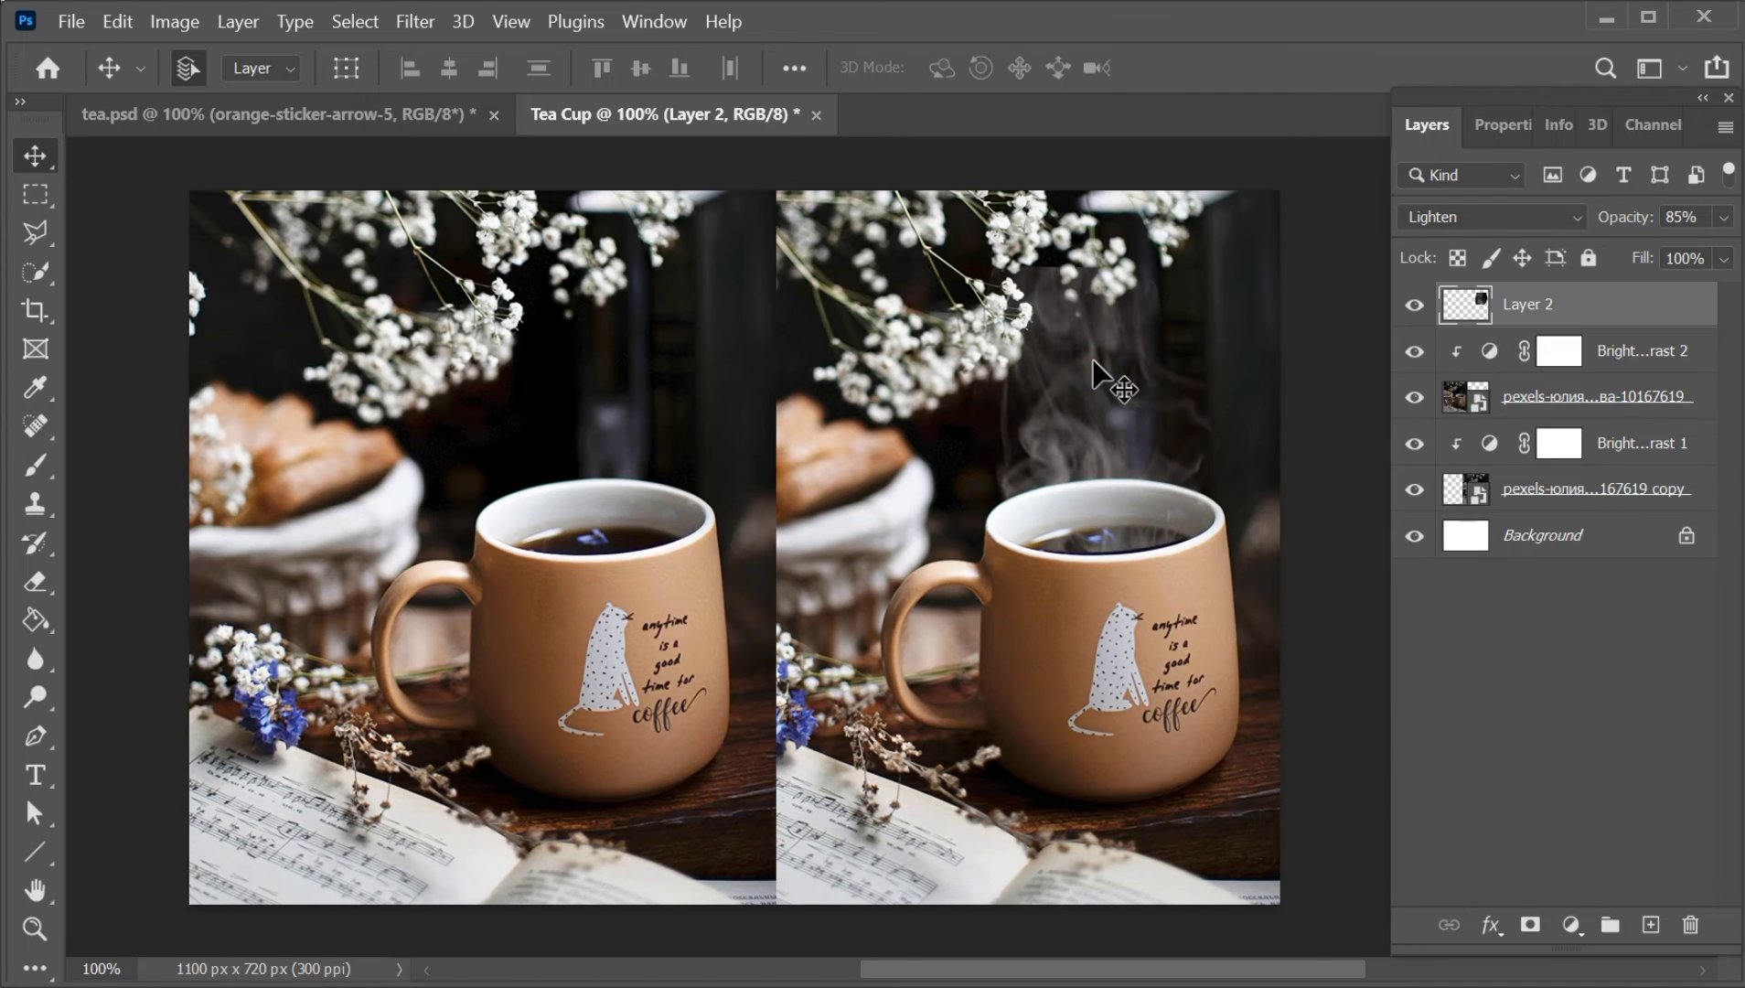
key(ctrl+t)
right_click(1100, 373)
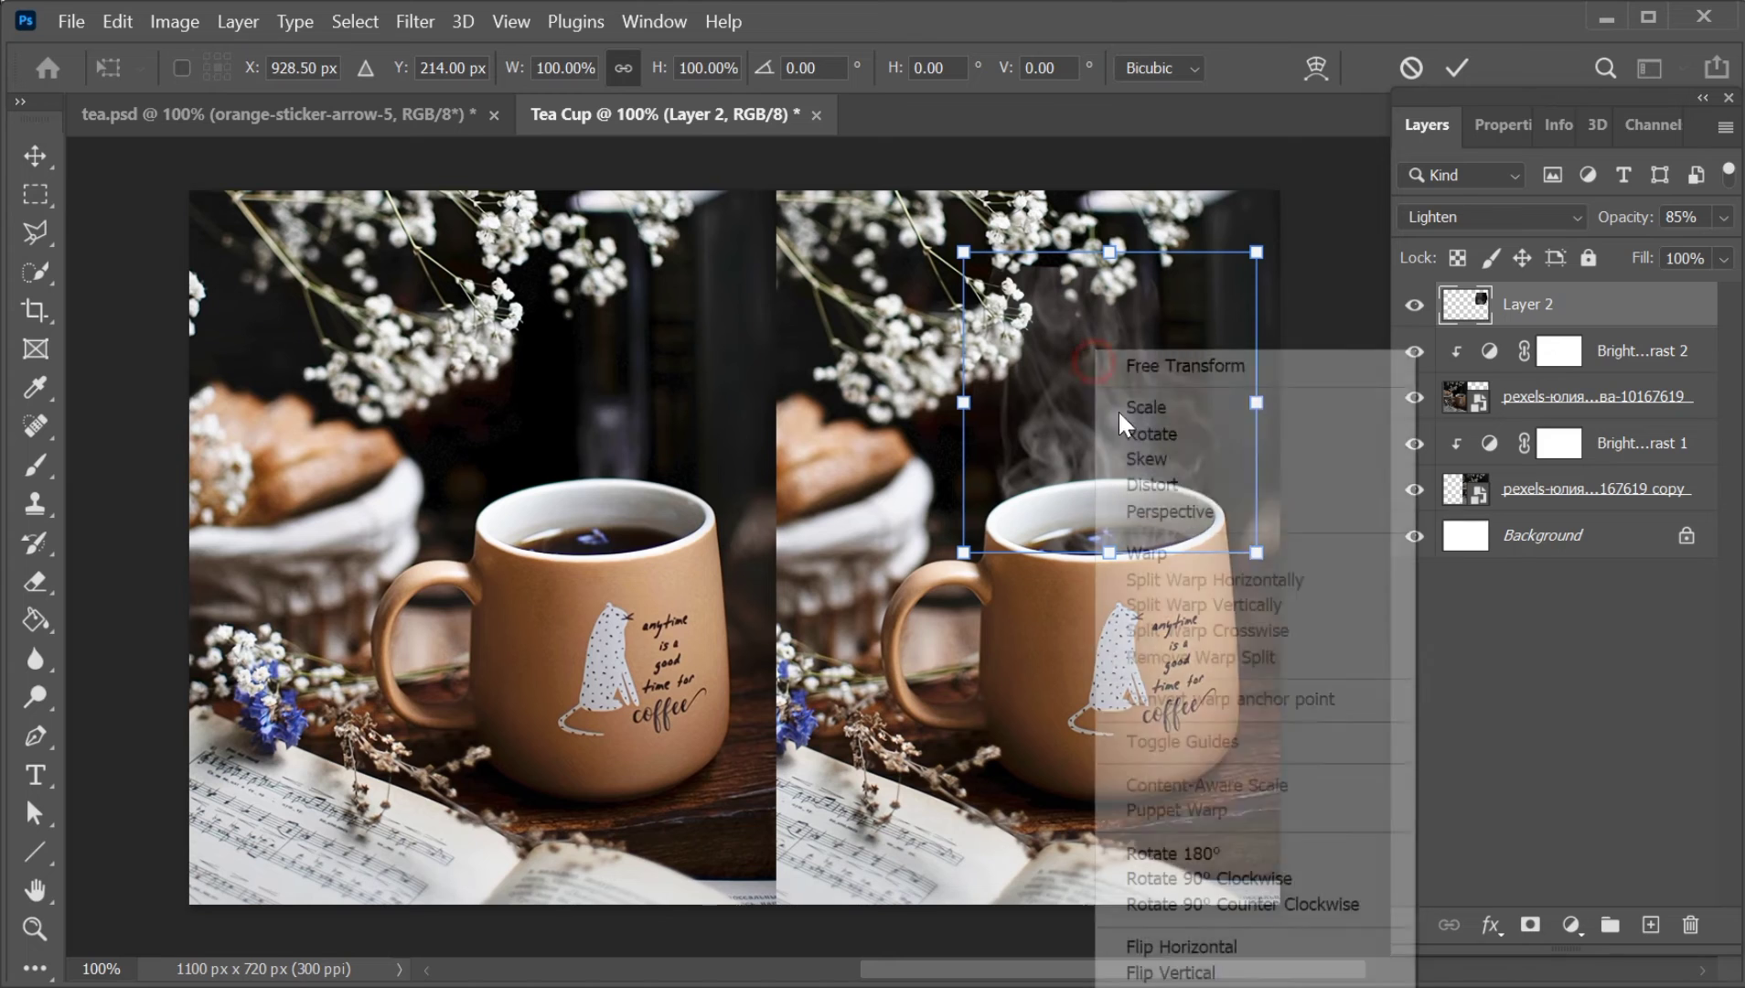
click(1154, 552)
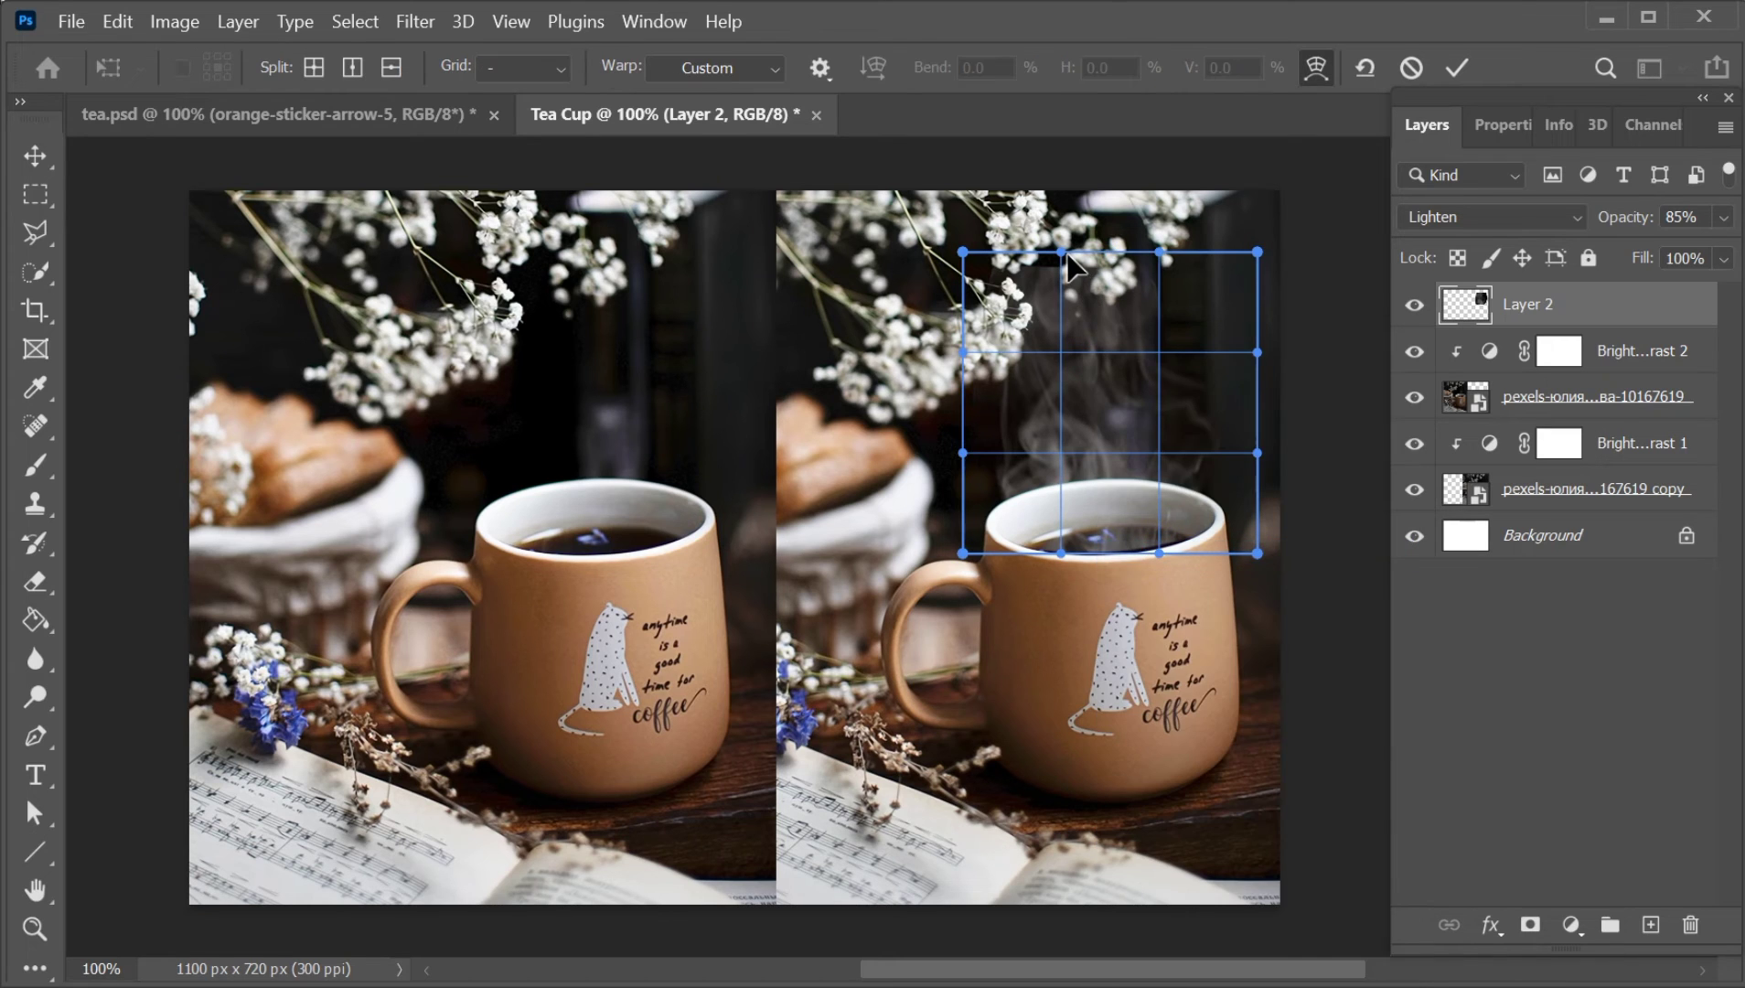
mouse_move(1062, 251)
mouse_down()
mouse_move(1080, 239)
mouse_move(1018, 213)
mouse_up()
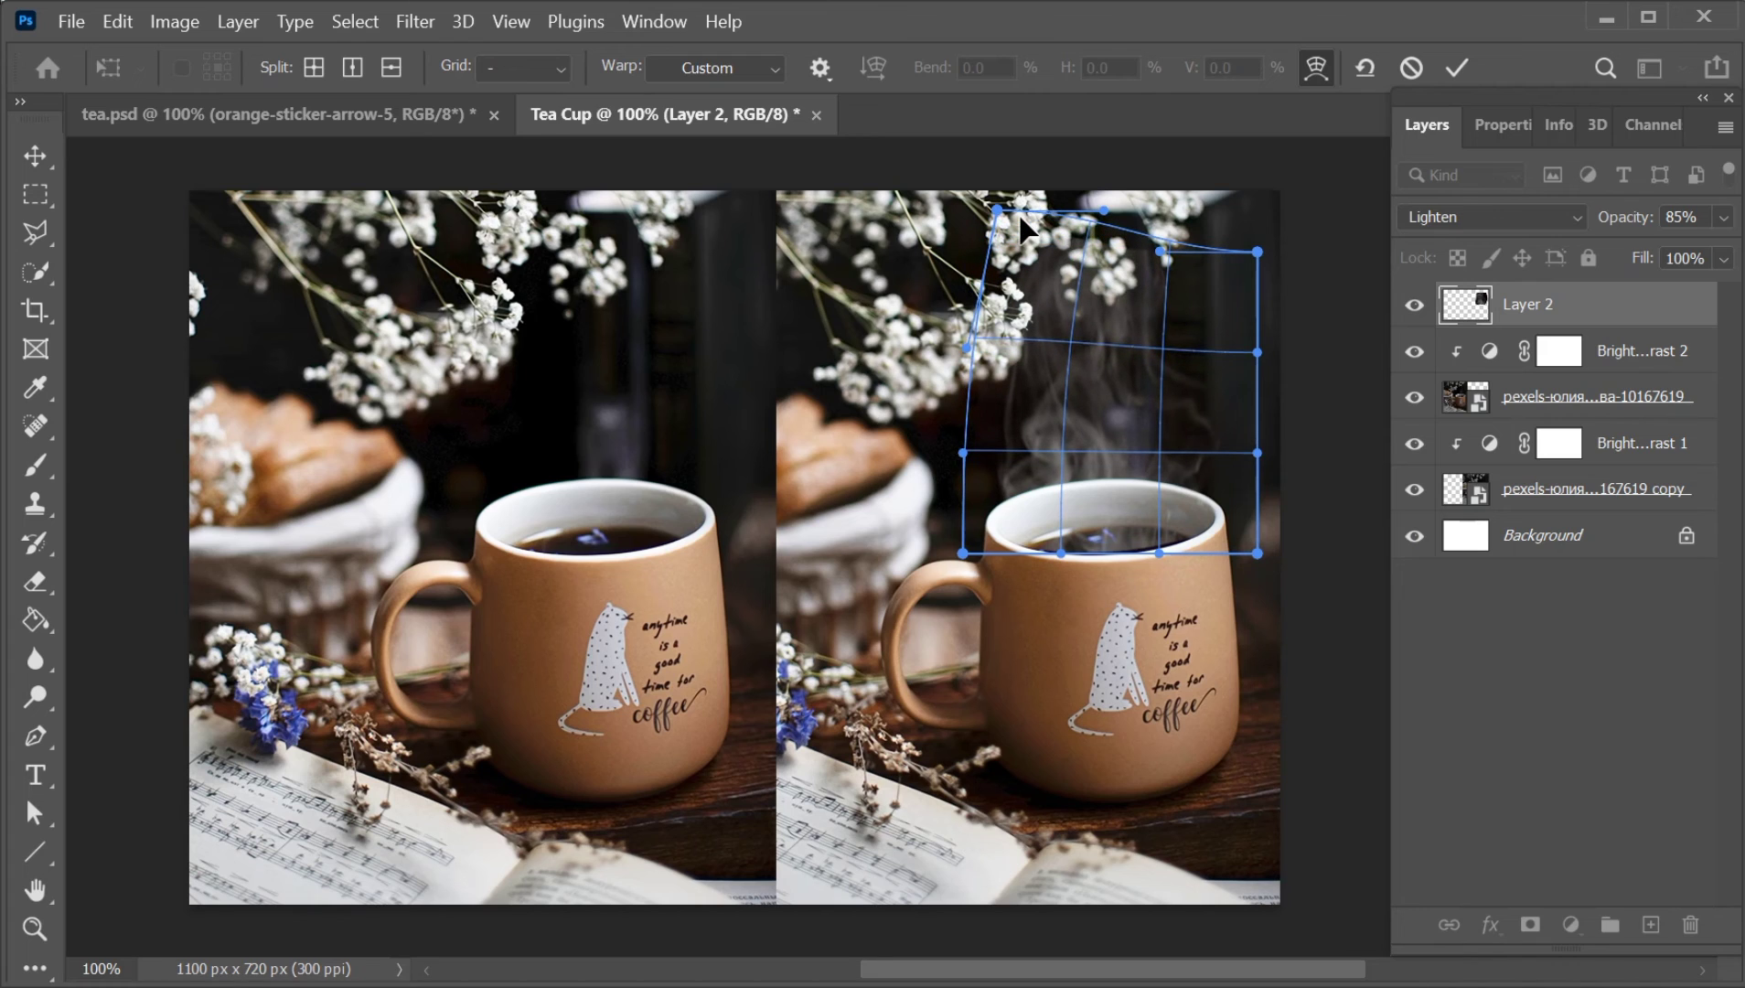
click(1453, 66)
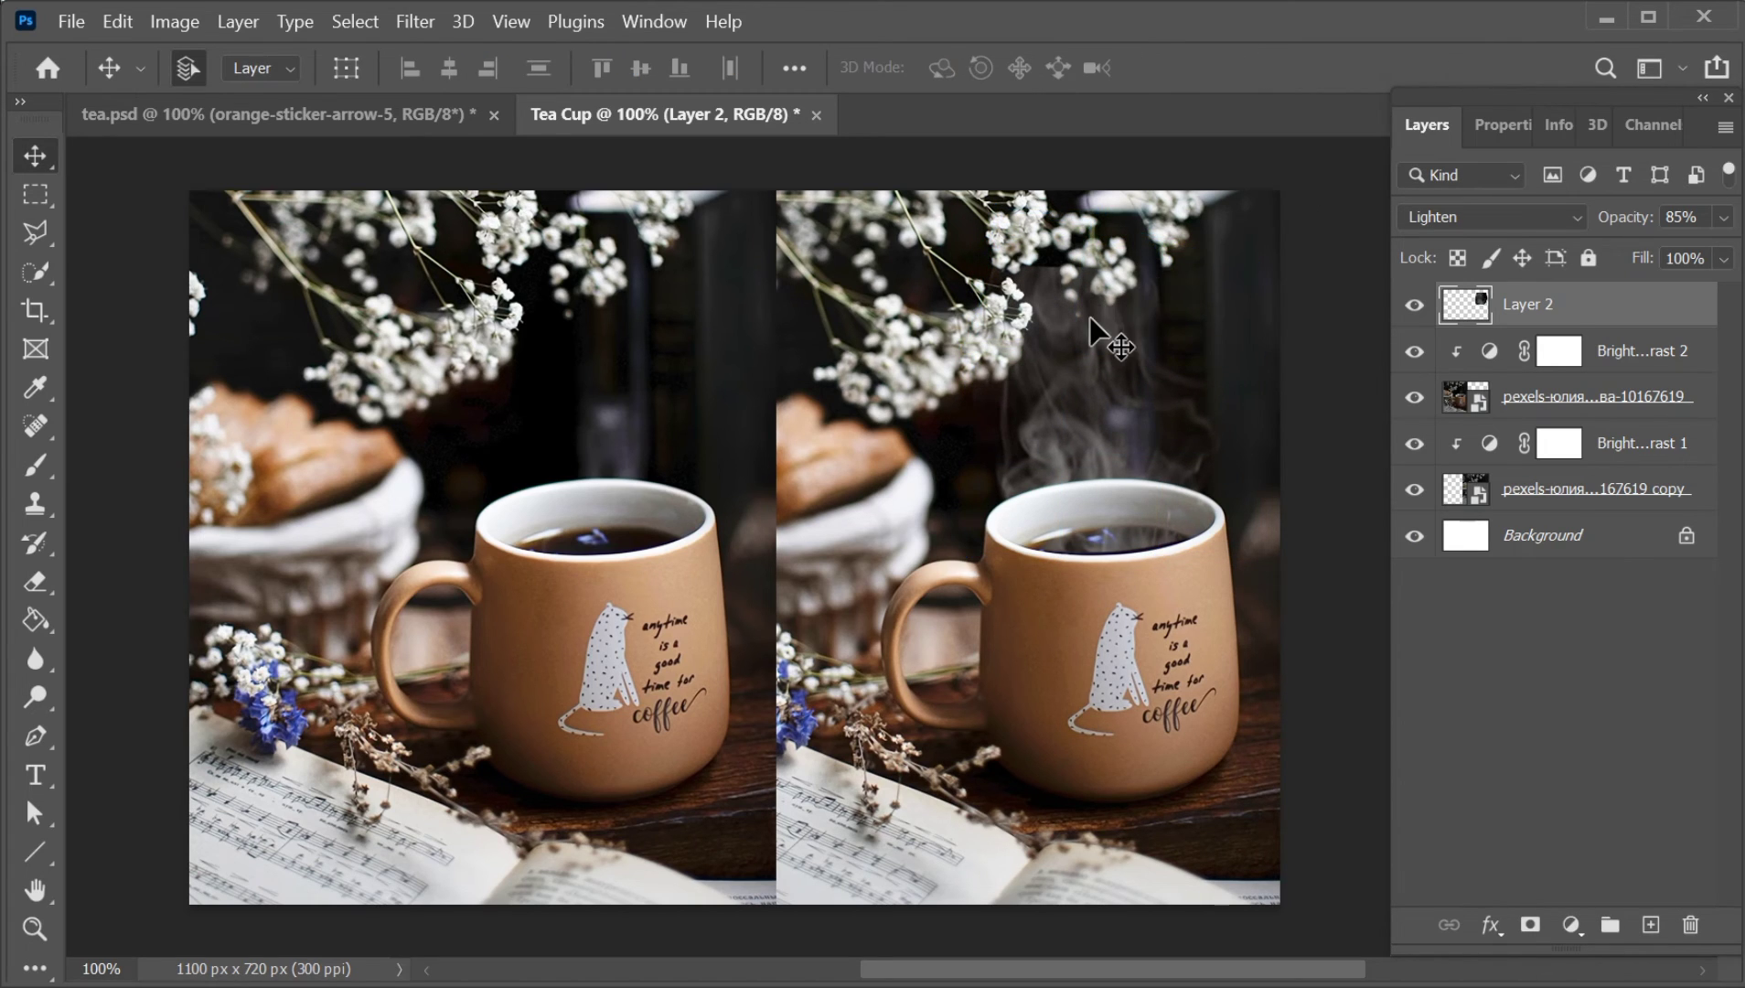
Apply a second warp that lifts the steam's top-left and pulls its top-right up and inward
key(ctrl+t)
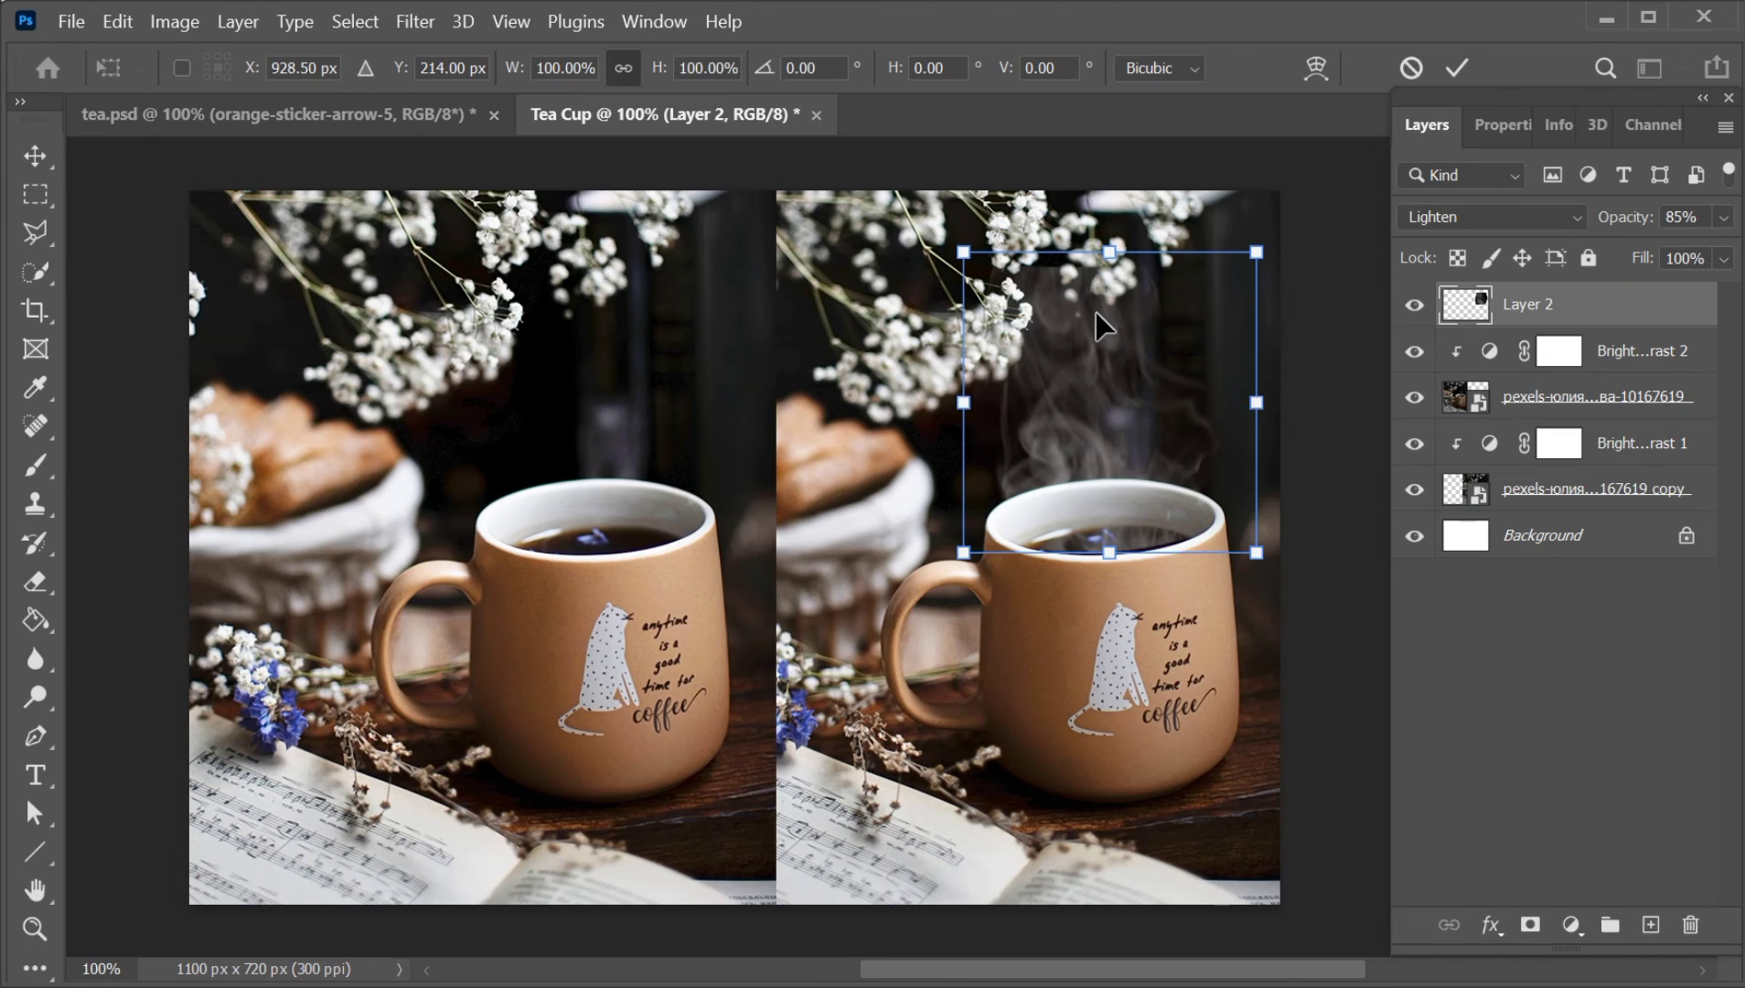
right_click(1096, 316)
click(1178, 514)
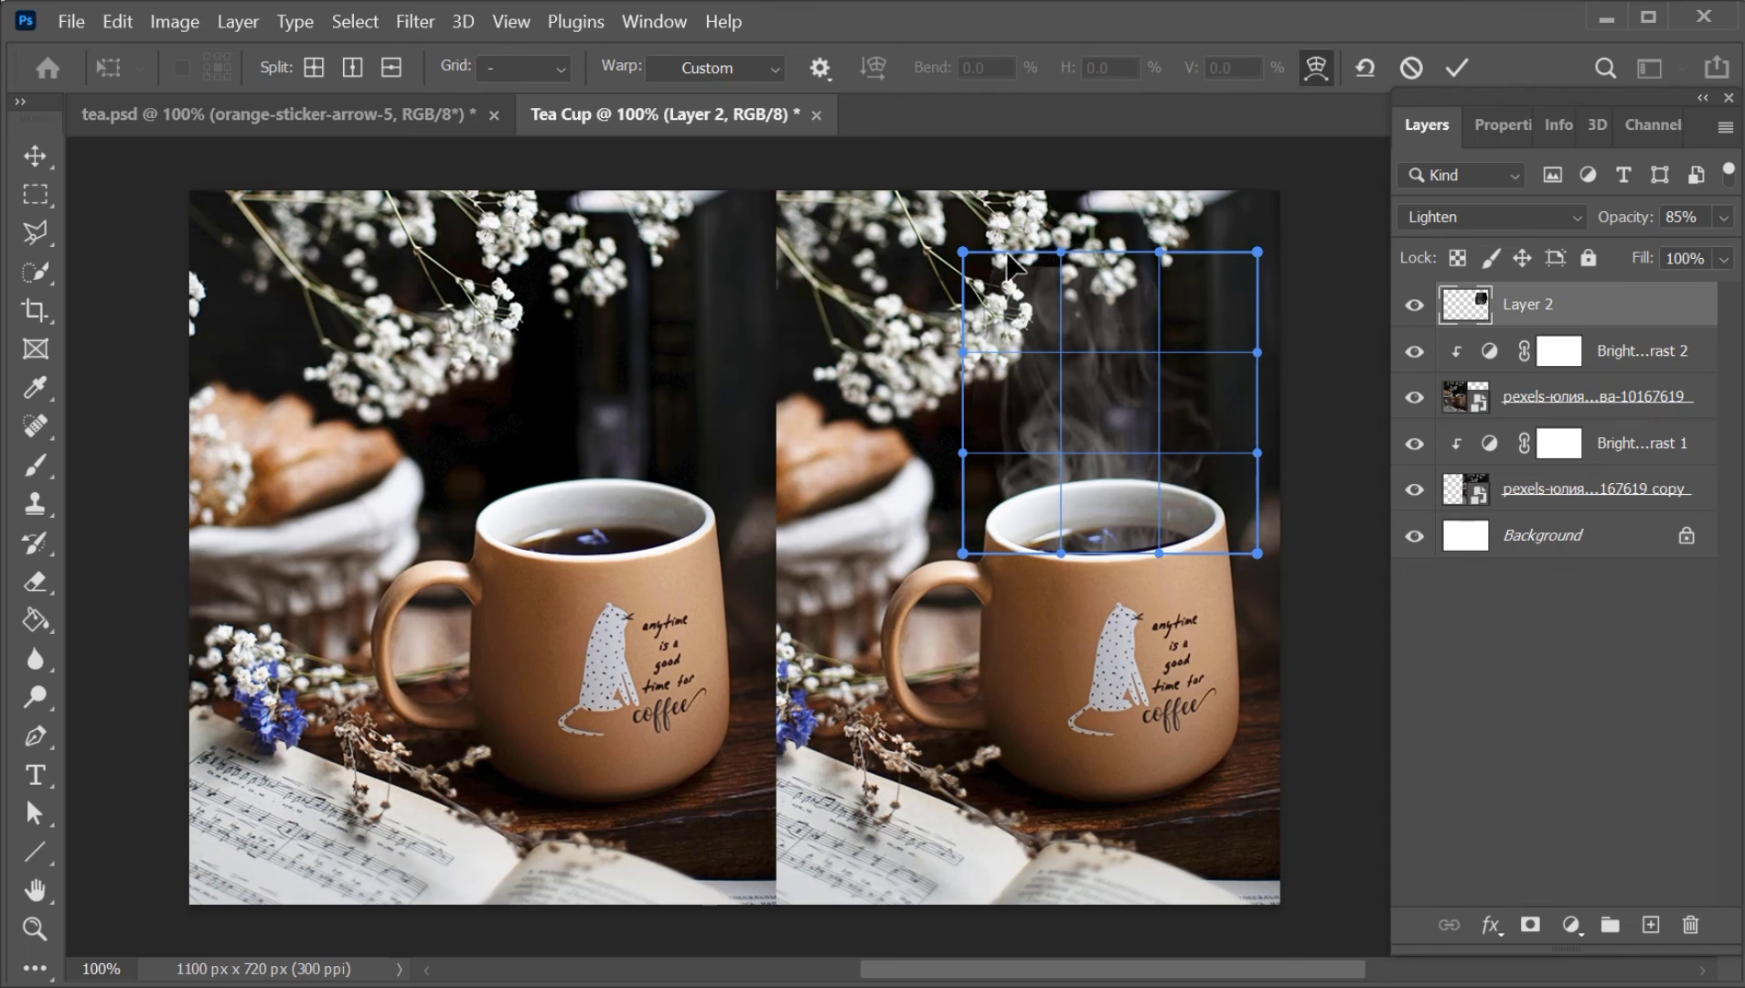
drag(1031, 248, 1032, 239)
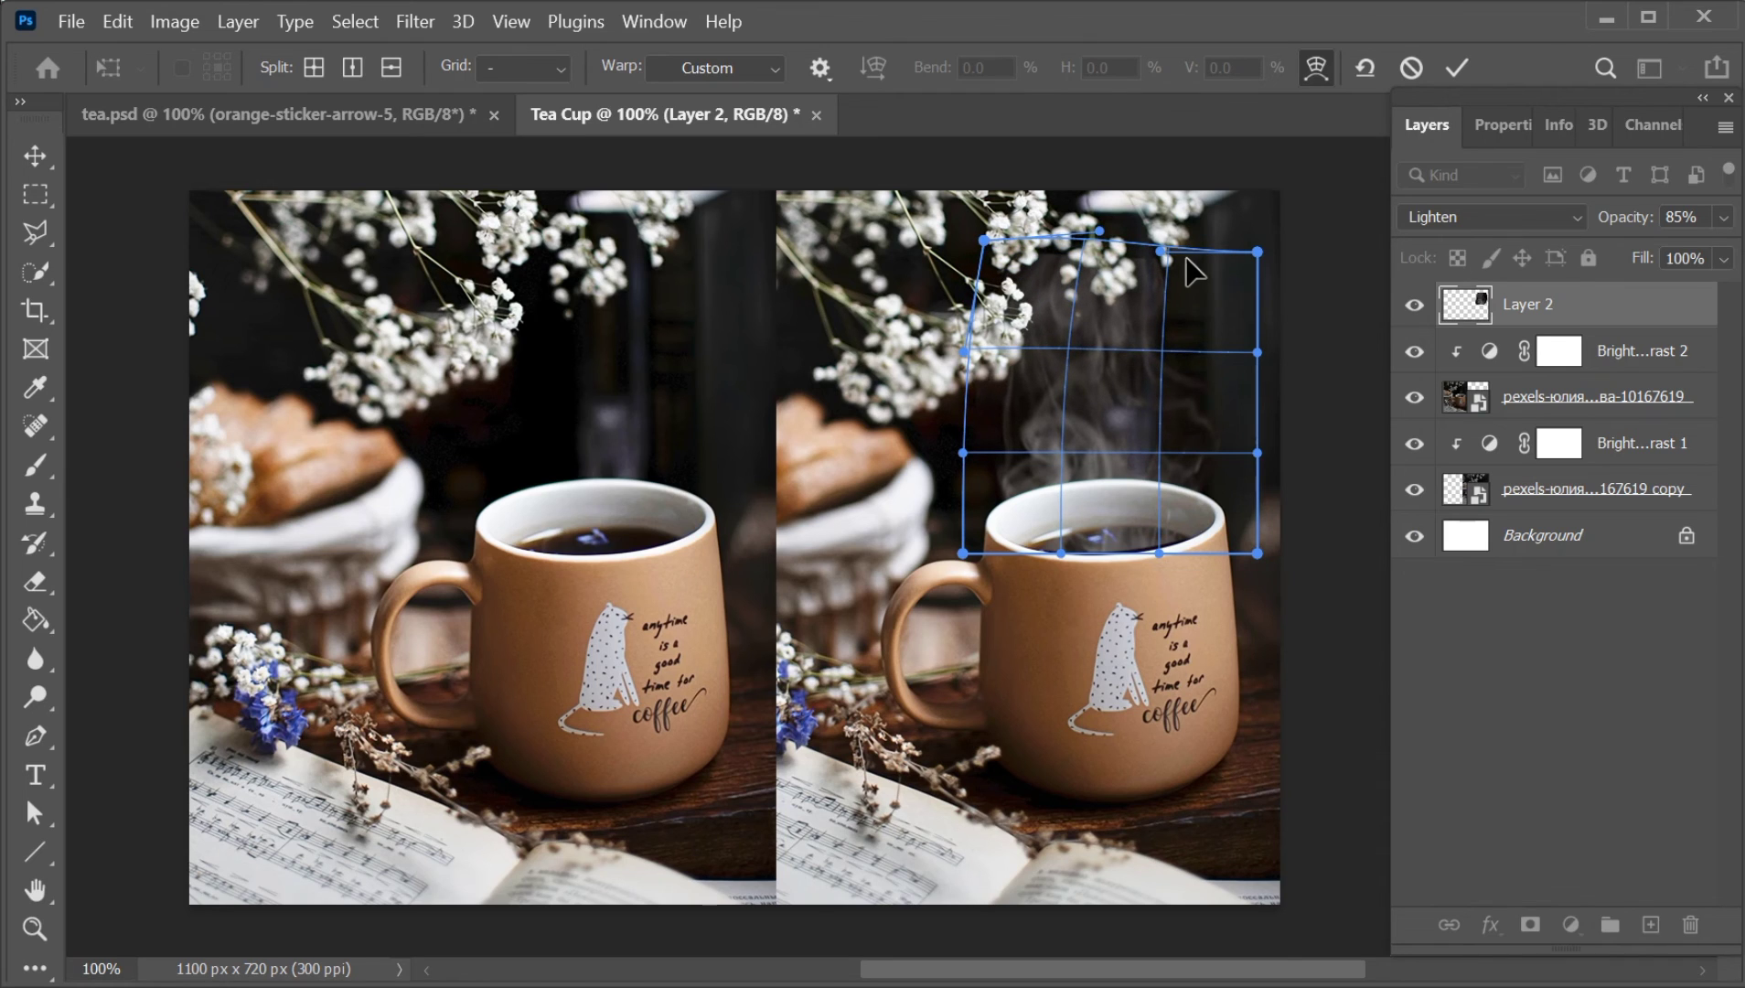
drag(1160, 251, 1139, 223)
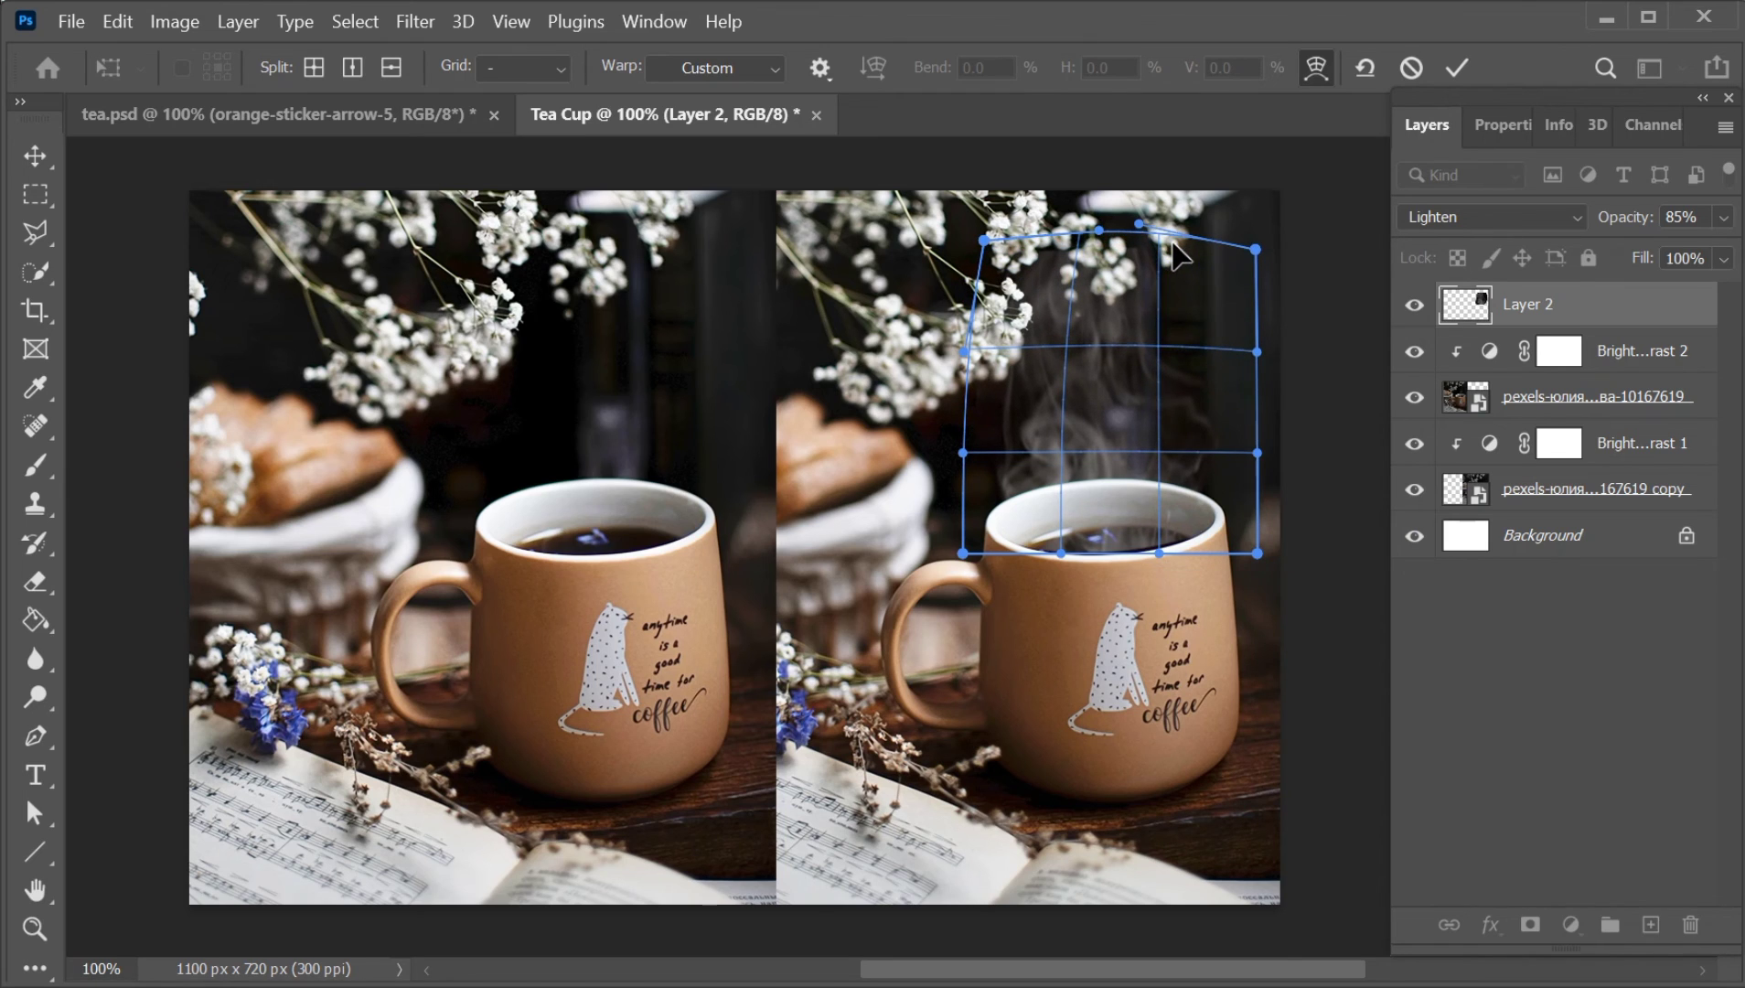
click(1457, 67)
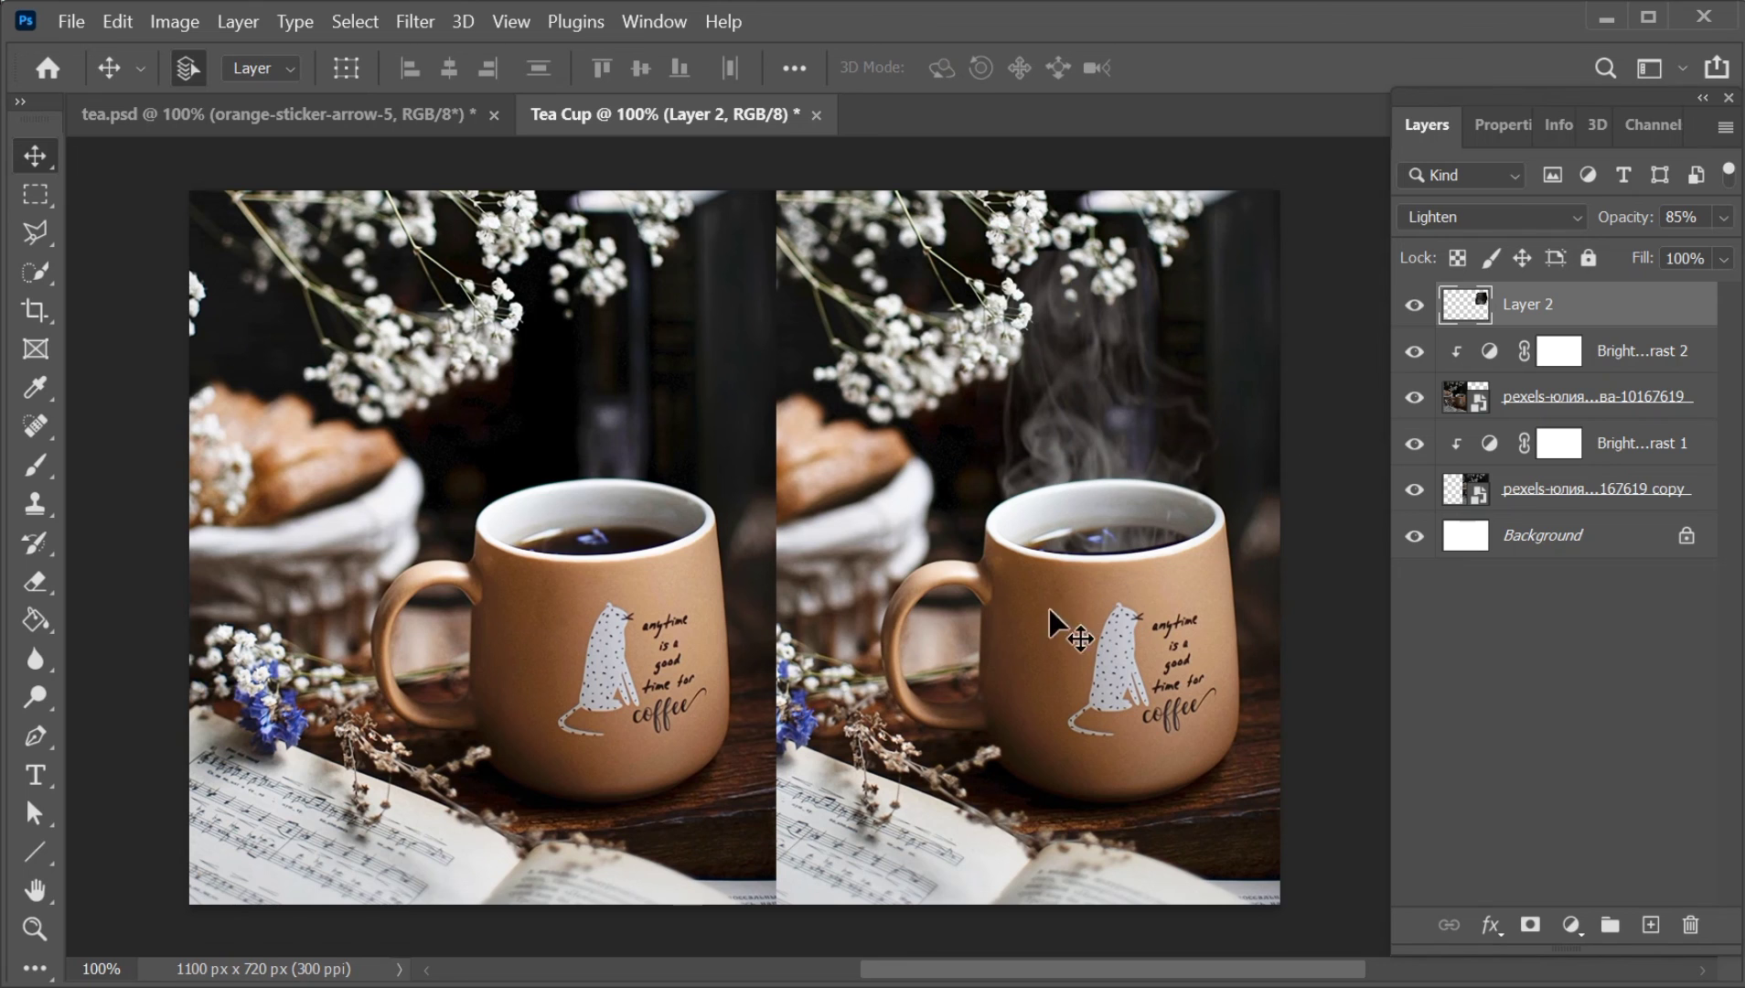
Drag the Layer 2 steam a few pixels so it rests over the right mug's rim
click(1133, 519)
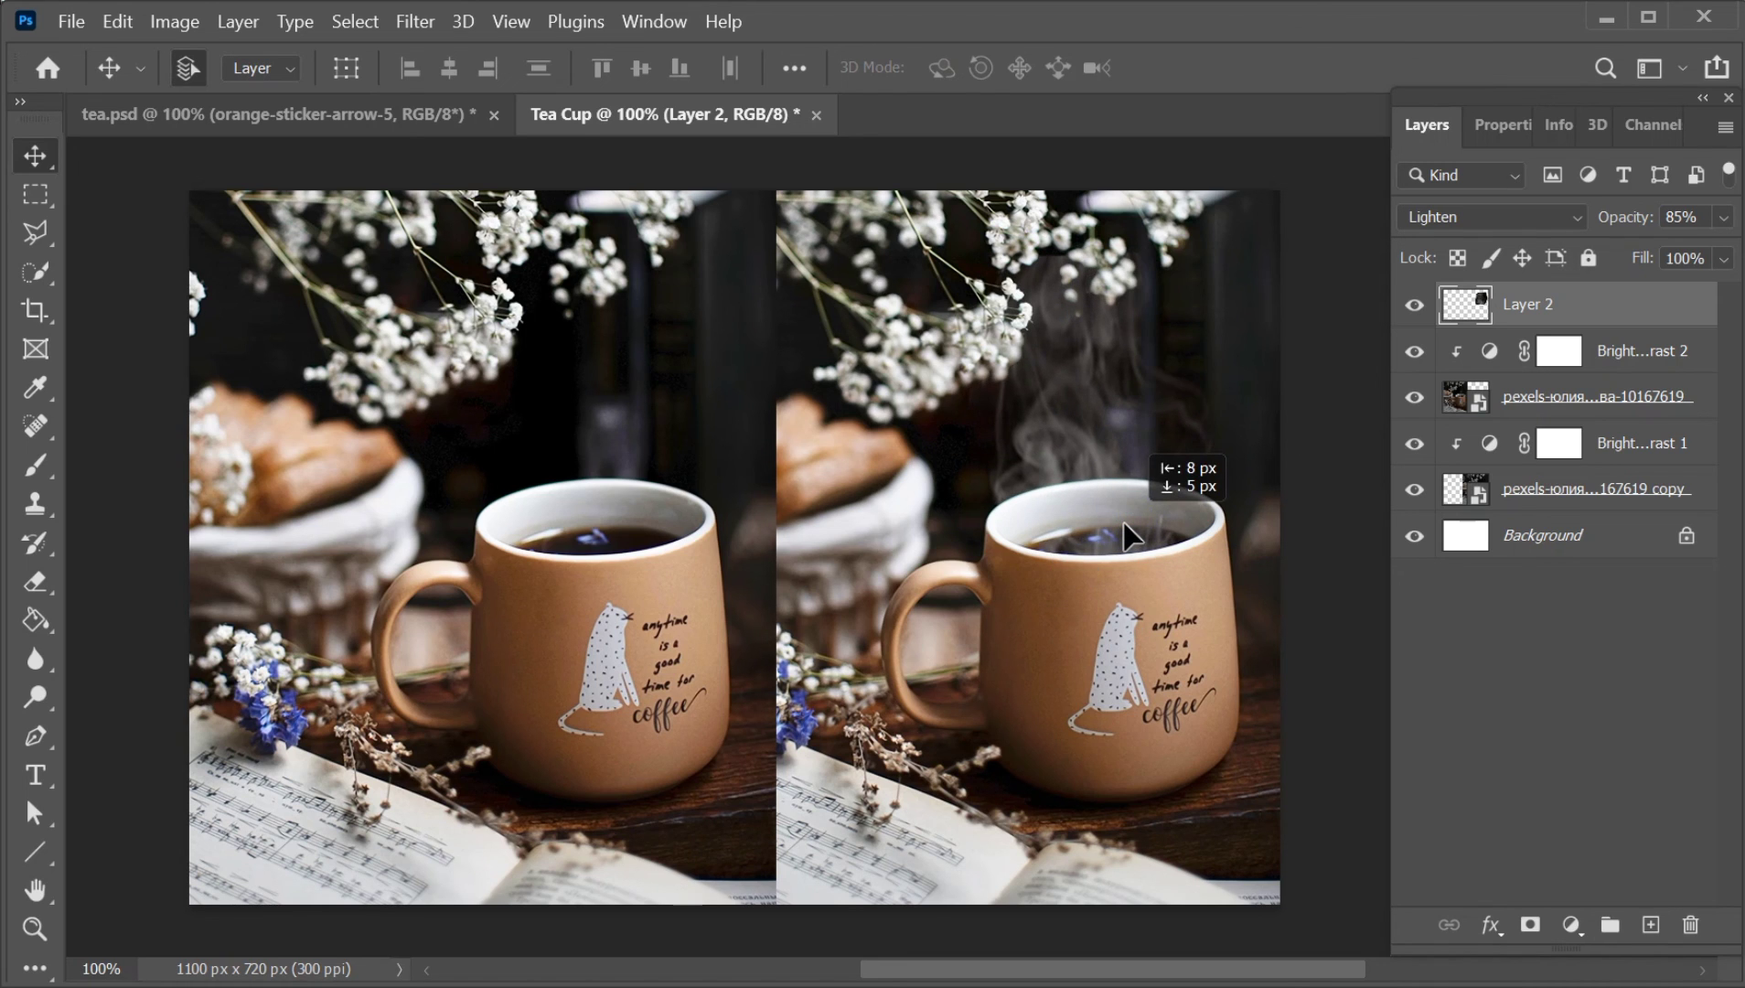
drag(1132, 520, 1127, 523)
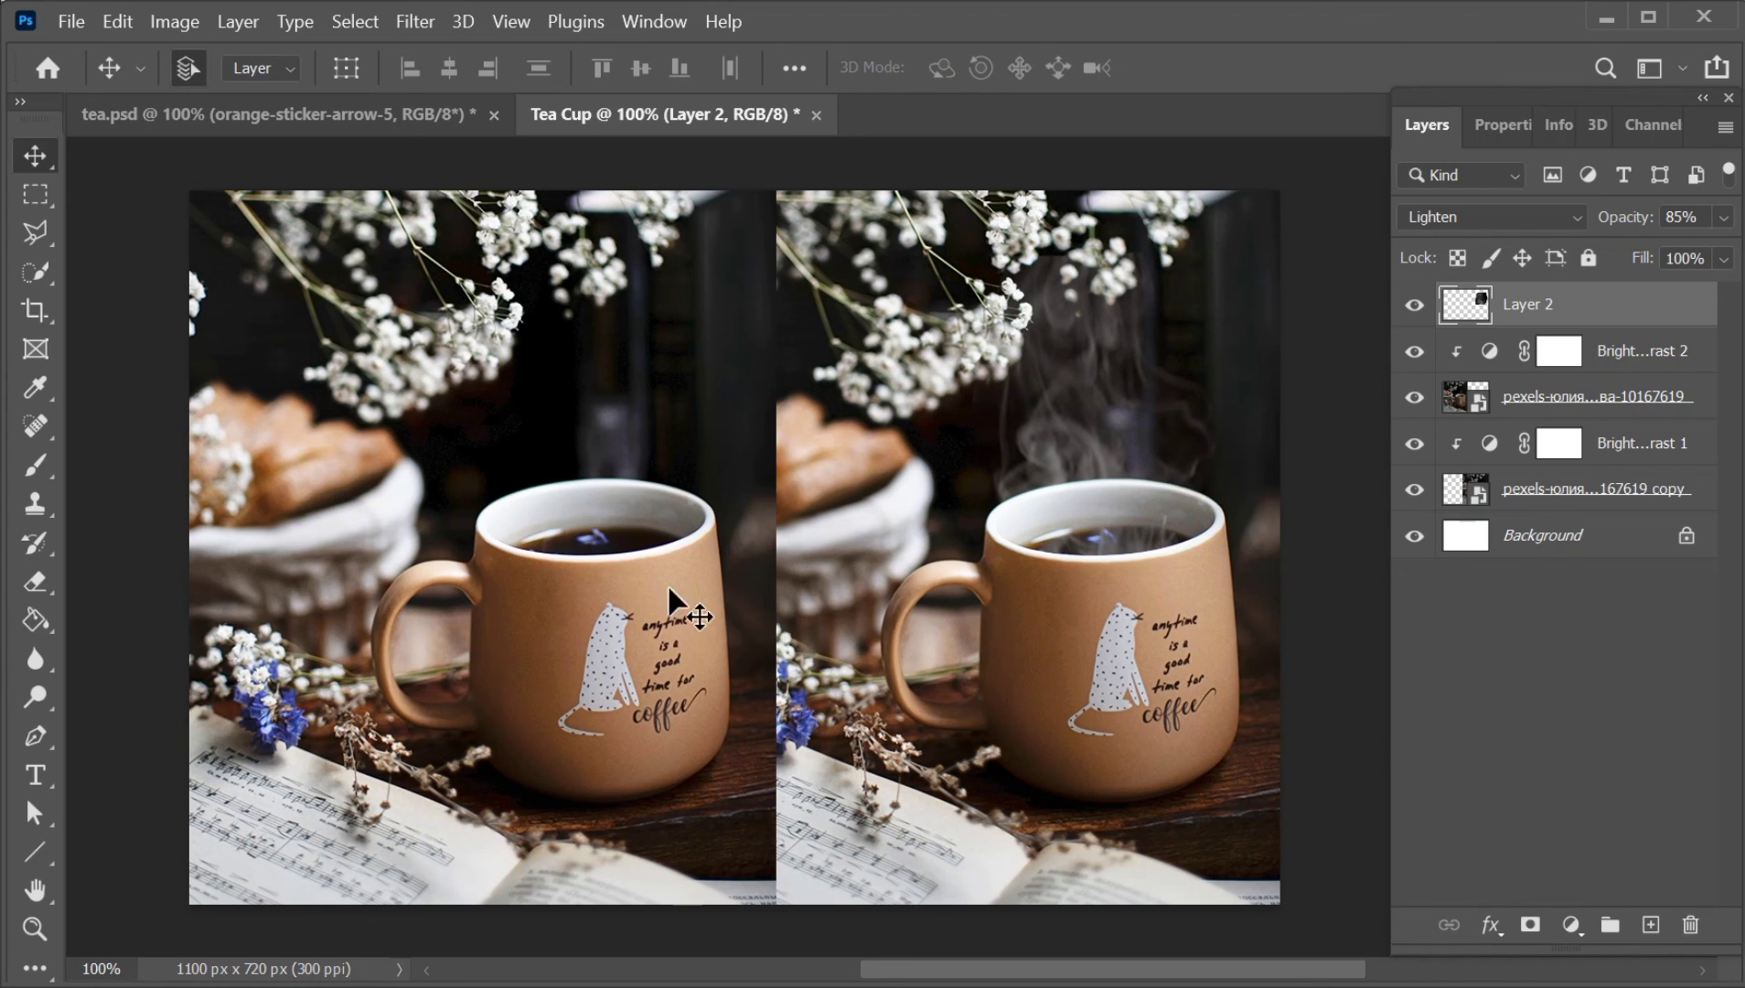